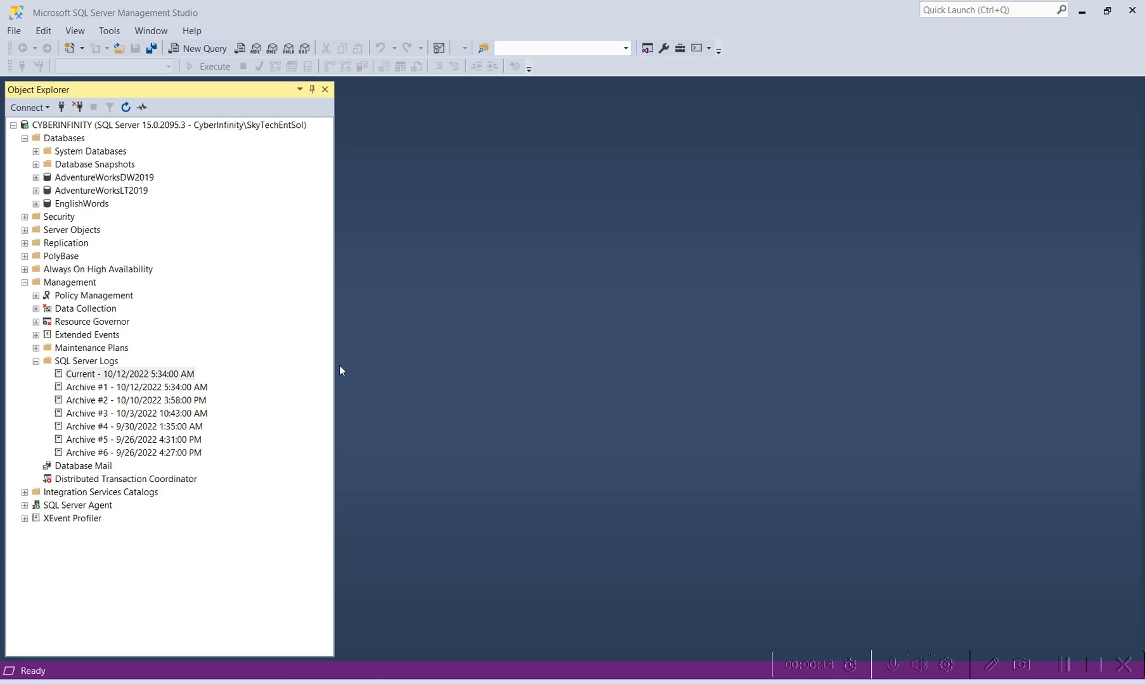
Narrow the Object Explorer slightly and expand the AdventureWorksLT2019 and AdventureWorksDW2019 databases.
left_click_drag(336, 365, 306, 366)
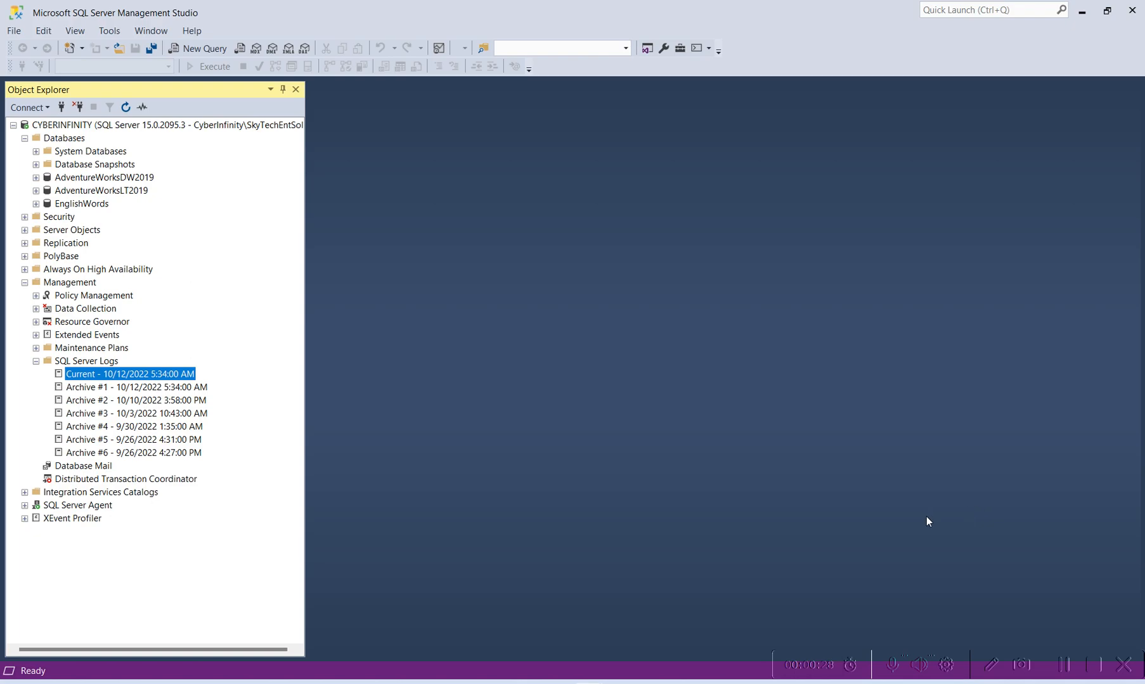
left_click(93, 191)
left_click(36, 192)
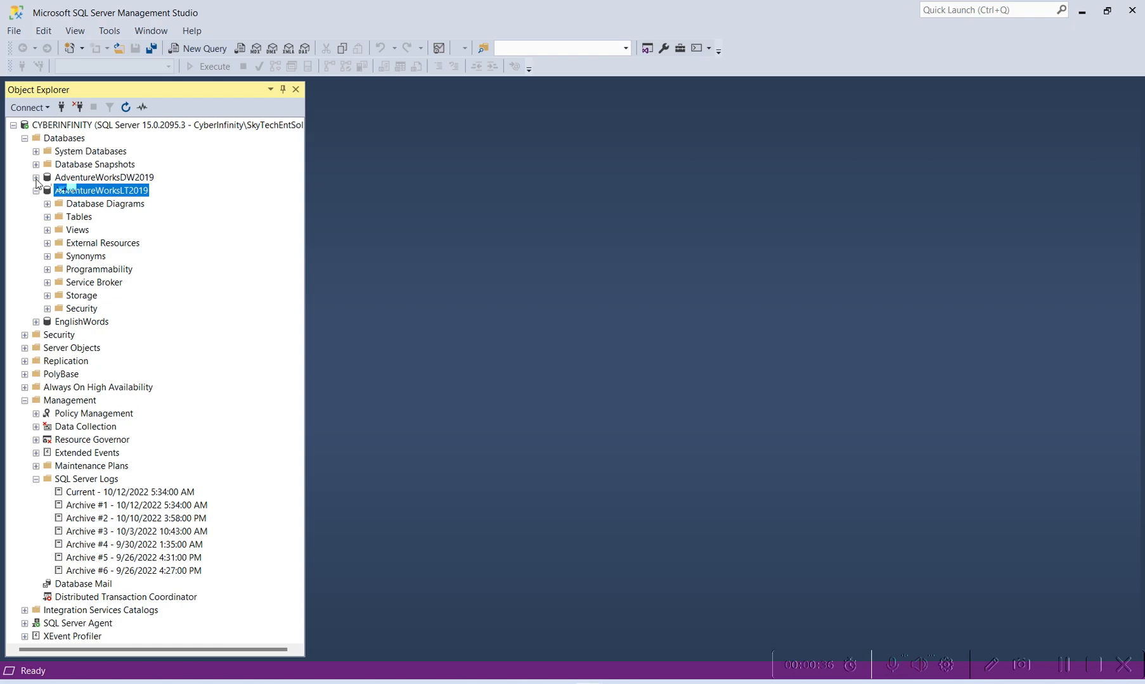
left_click(38, 179)
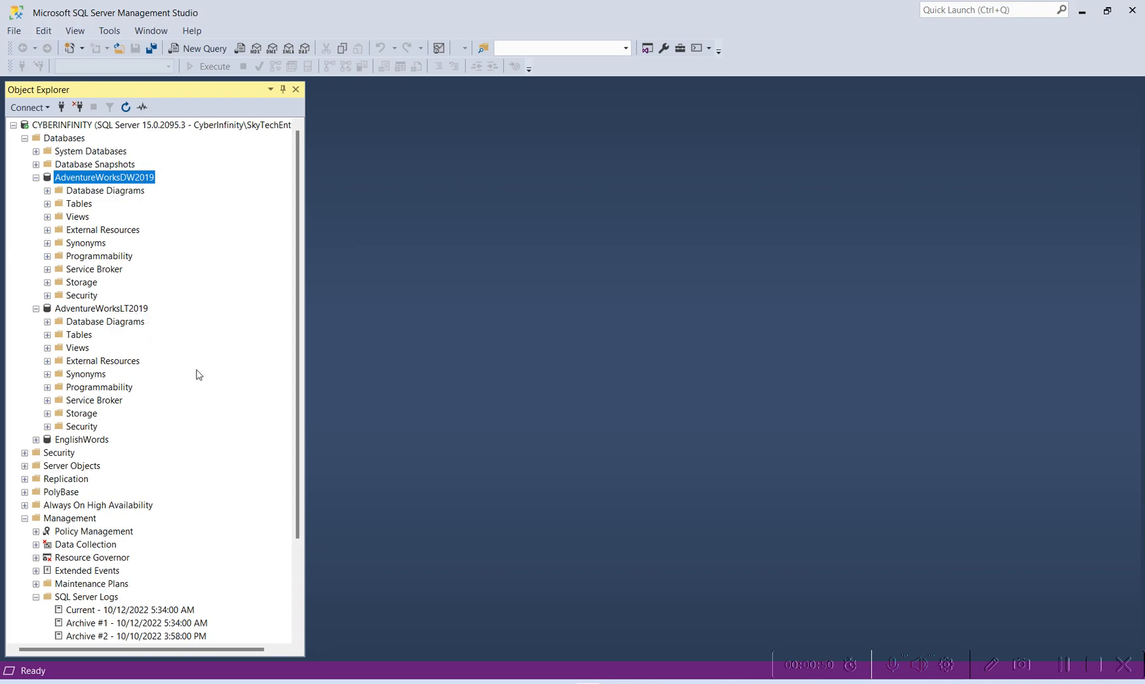
Expand the Tables folders of AdventureWorksLT2019 and AdventureWorksDW2019 to list their tables.
left_click(74, 334)
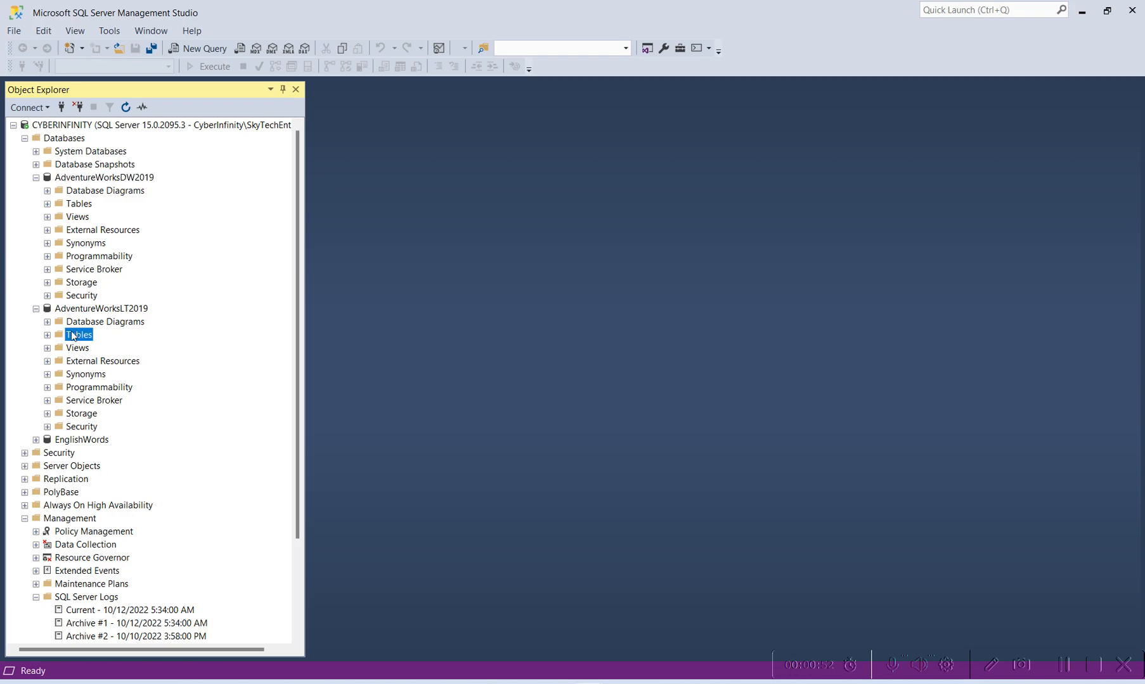
left_click(46, 334)
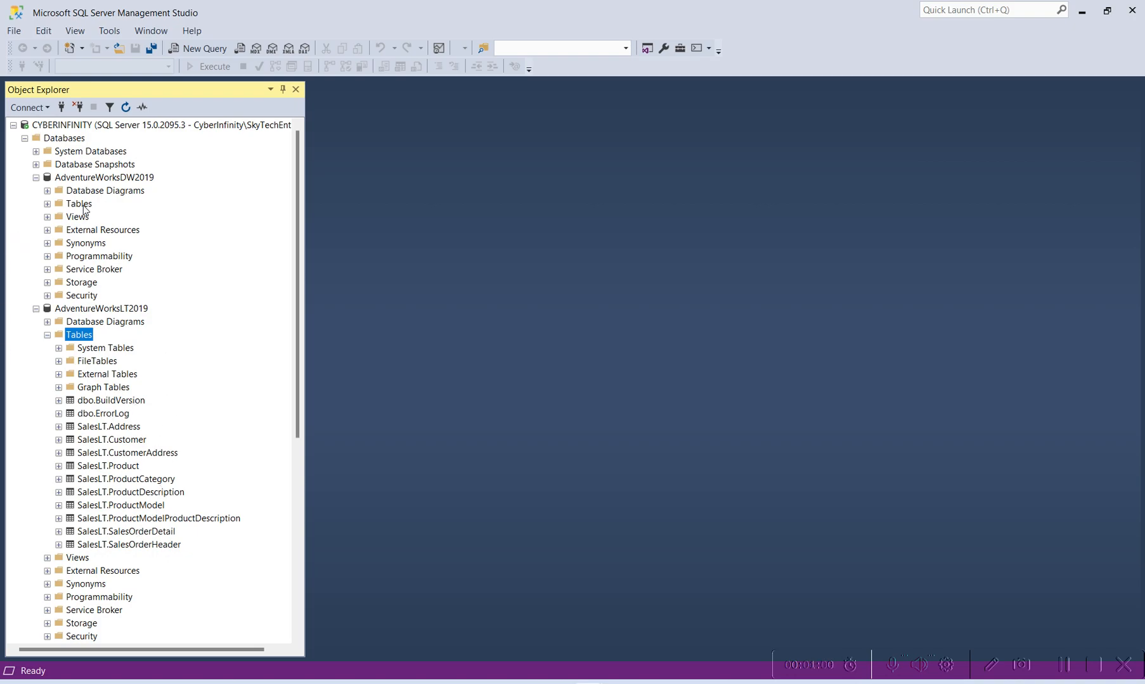
double_click(81, 205)
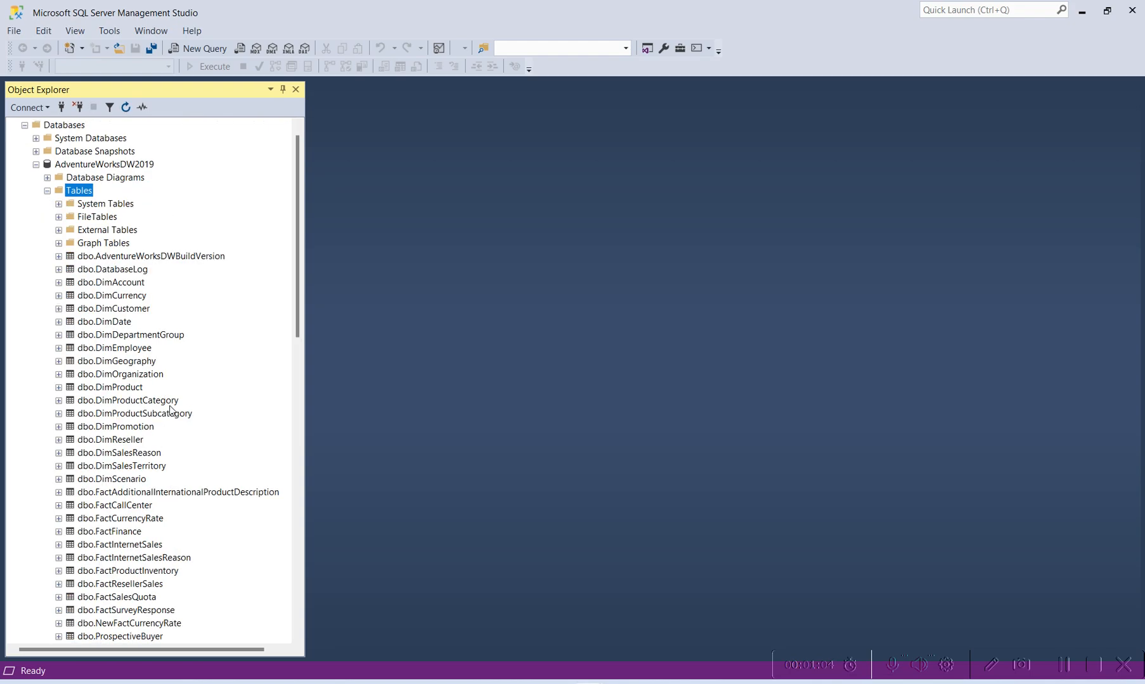
Select the top 1000 rows of dbo.DimSalesTerritory in AdventureWorksDW2019 and check the query's messages and results.
scroll(172, 412, "down", 4)
scroll(125, 354, "up", 1)
left_click(125, 350)
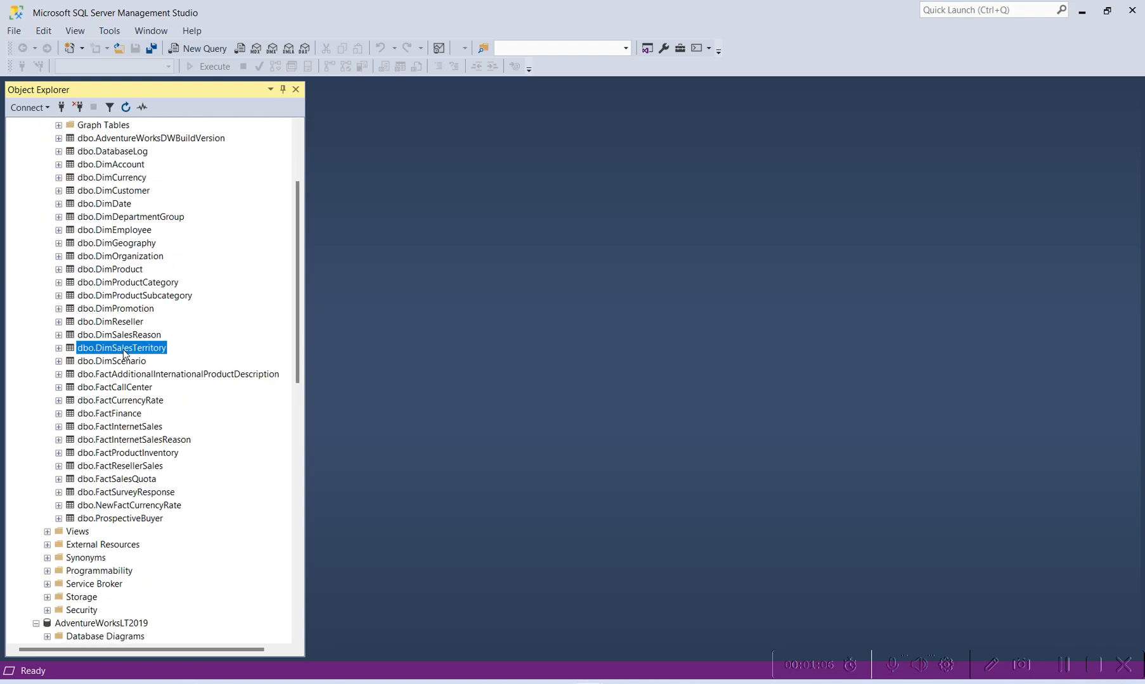
right_click(126, 352)
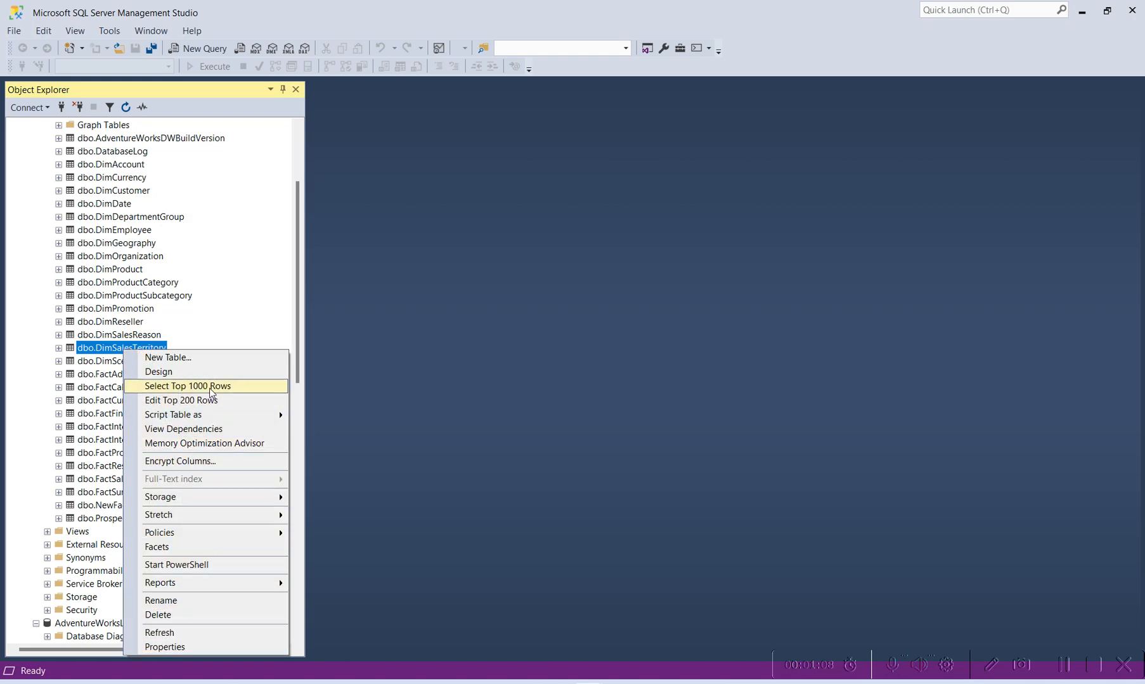
left_click(267, 391)
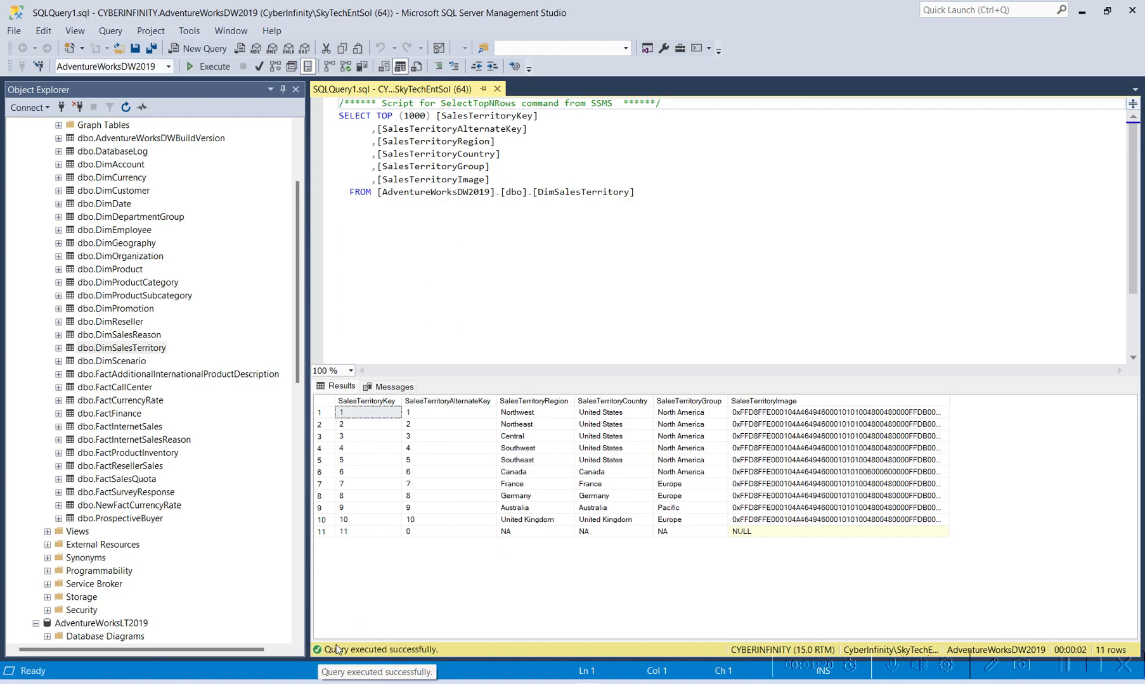
left_click(399, 388)
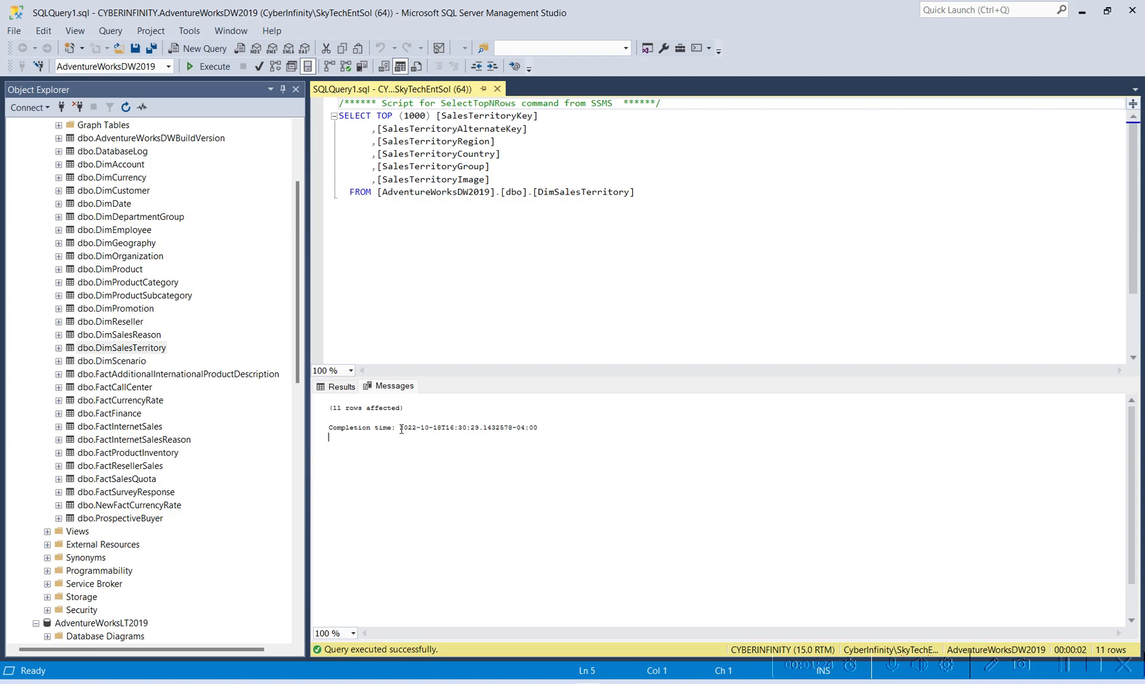
left_click(341, 387)
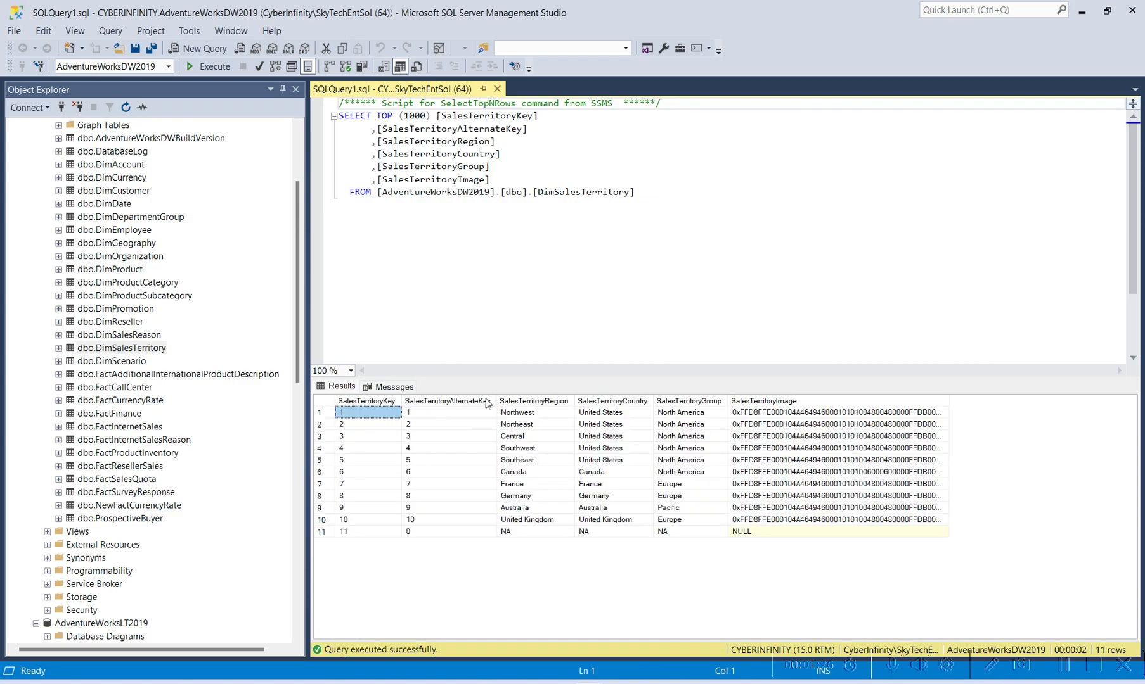
Select the top 1000 rows of the dbo.DimSalesReason table in a new query.
left_click(117, 336)
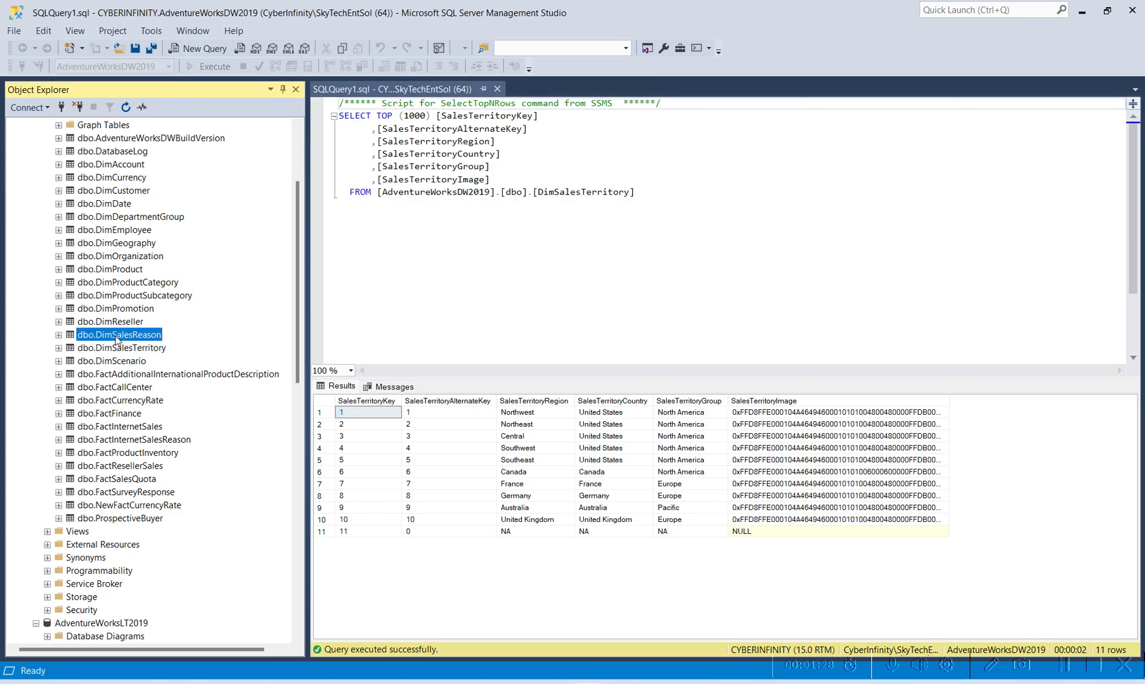
right_click(116, 340)
left_click(271, 386)
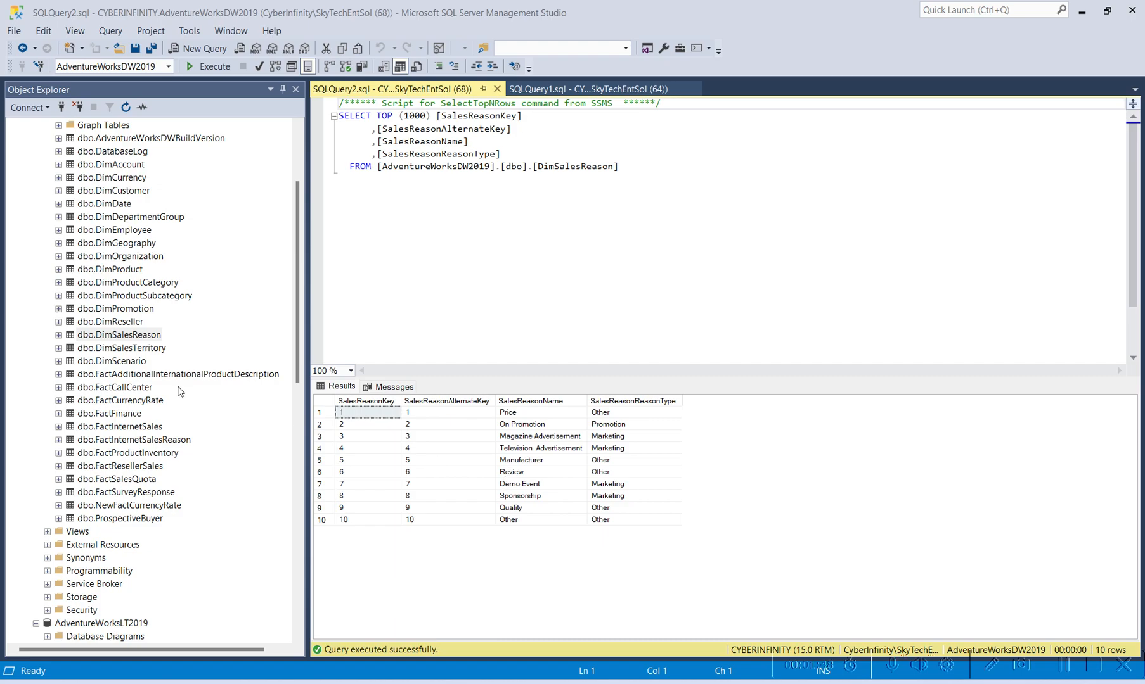
Run the top 1000 rows query on dbo.DimSalesTerritory again in another query window.
left_click(139, 349)
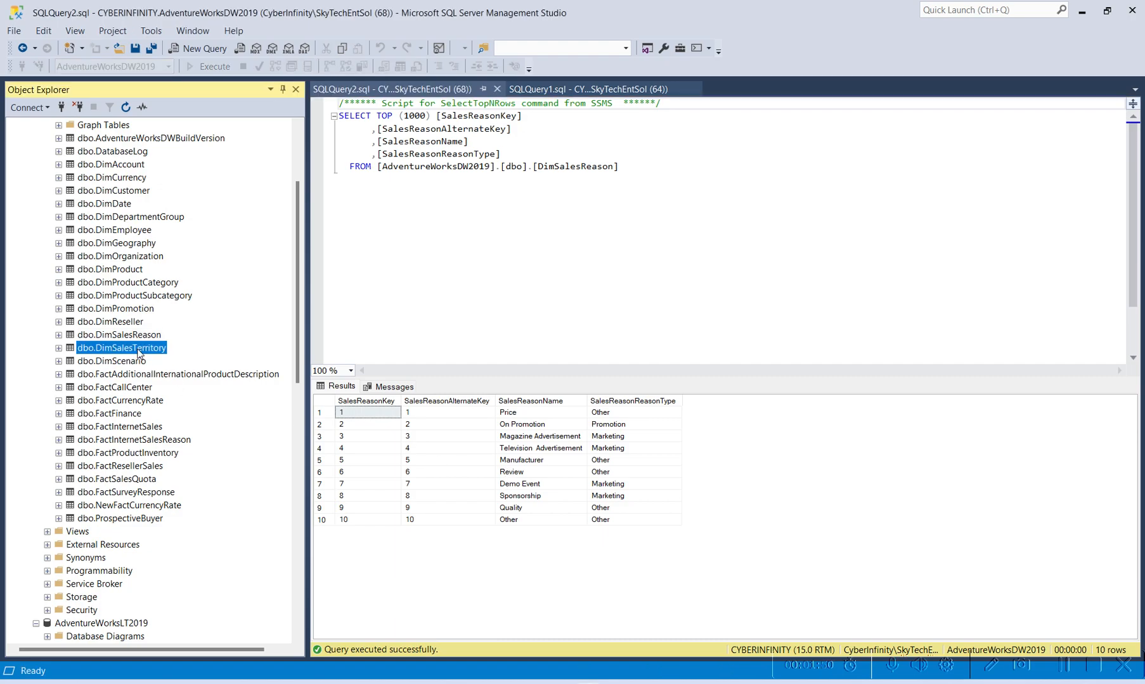
right_click(138, 351)
left_click(225, 391)
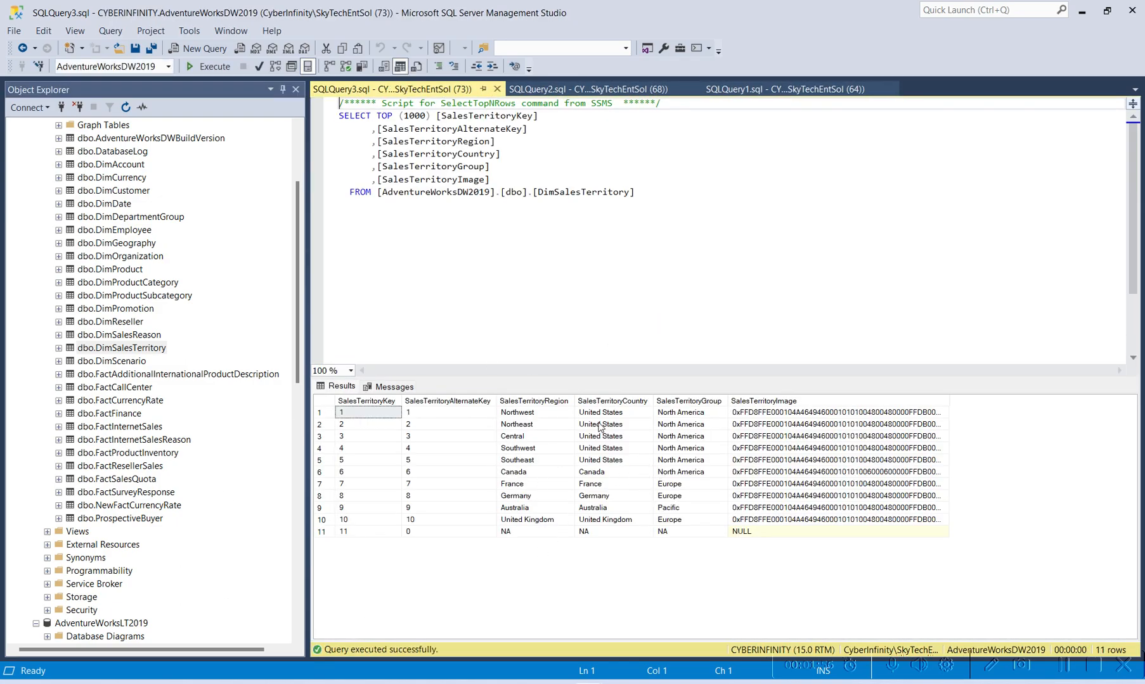
Collapse the expanded AdventureWorks databases and refresh the SQL Server Logs folder under Management.
scroll(70, 354, "up", 4)
left_click(37, 178)
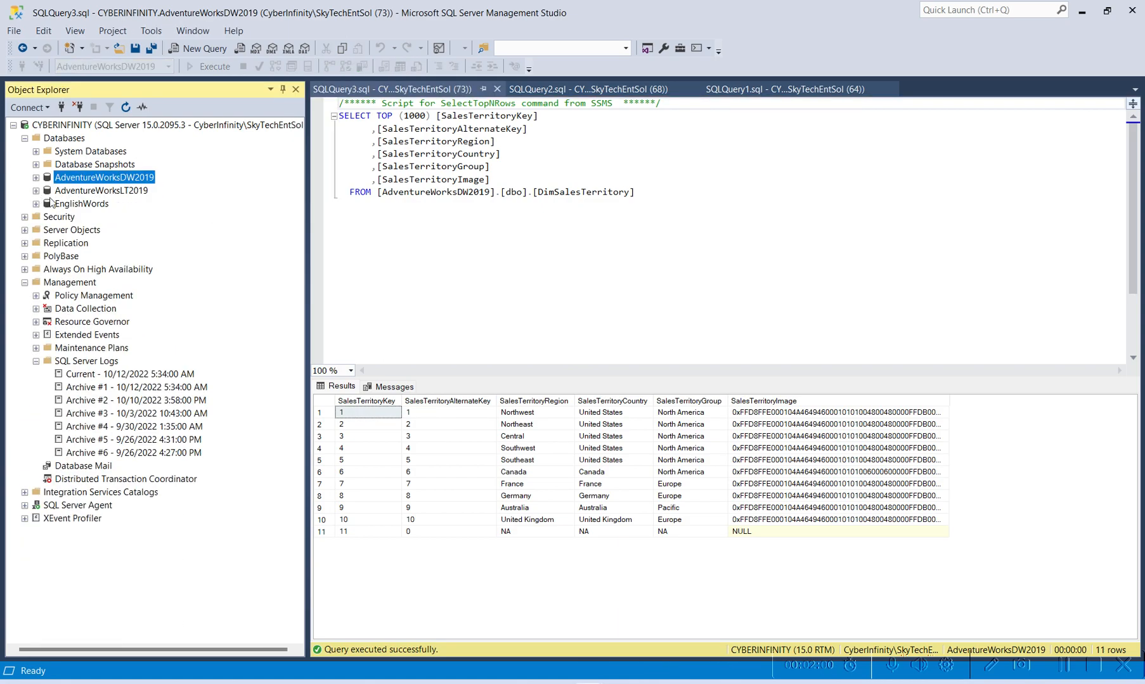
left_click(109, 362)
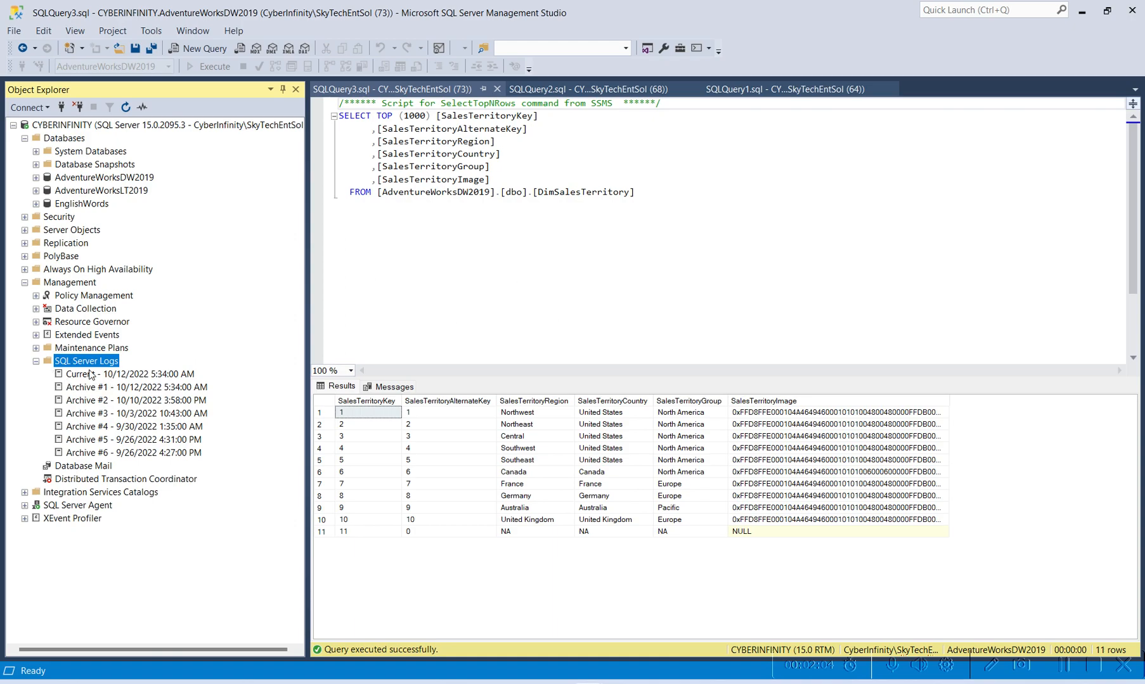
right_click(98, 363)
left_click(131, 424)
Go through the SQL Server Logs list from the Current log down to Archive #6.
left_click(177, 378)
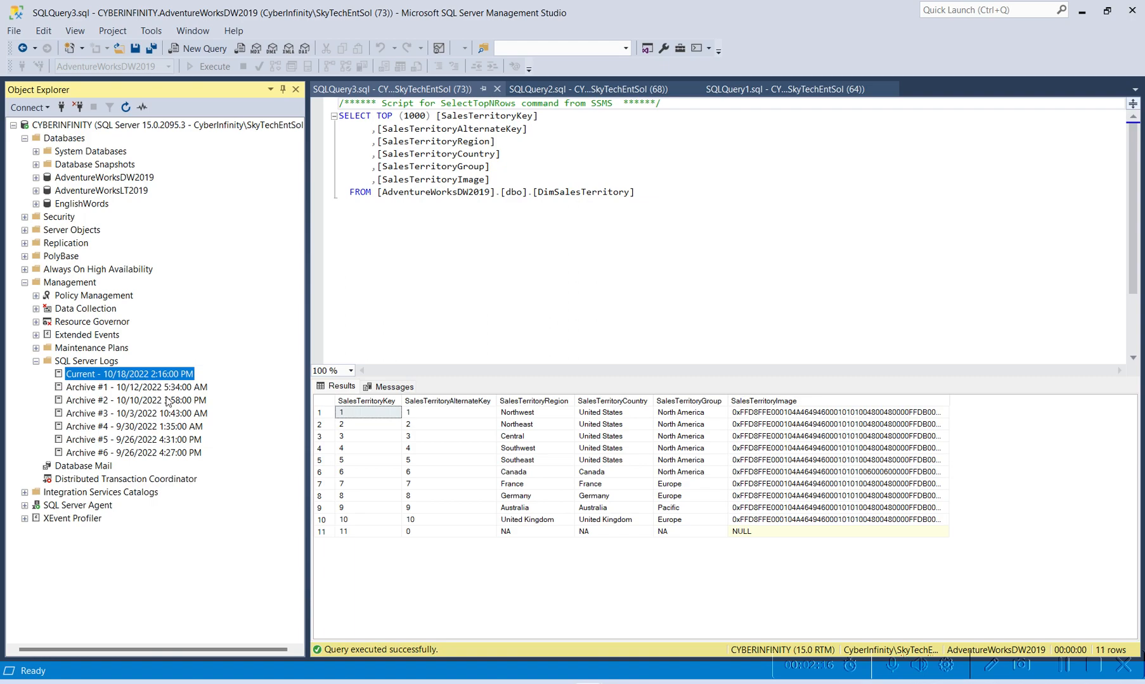
left_click(116, 391)
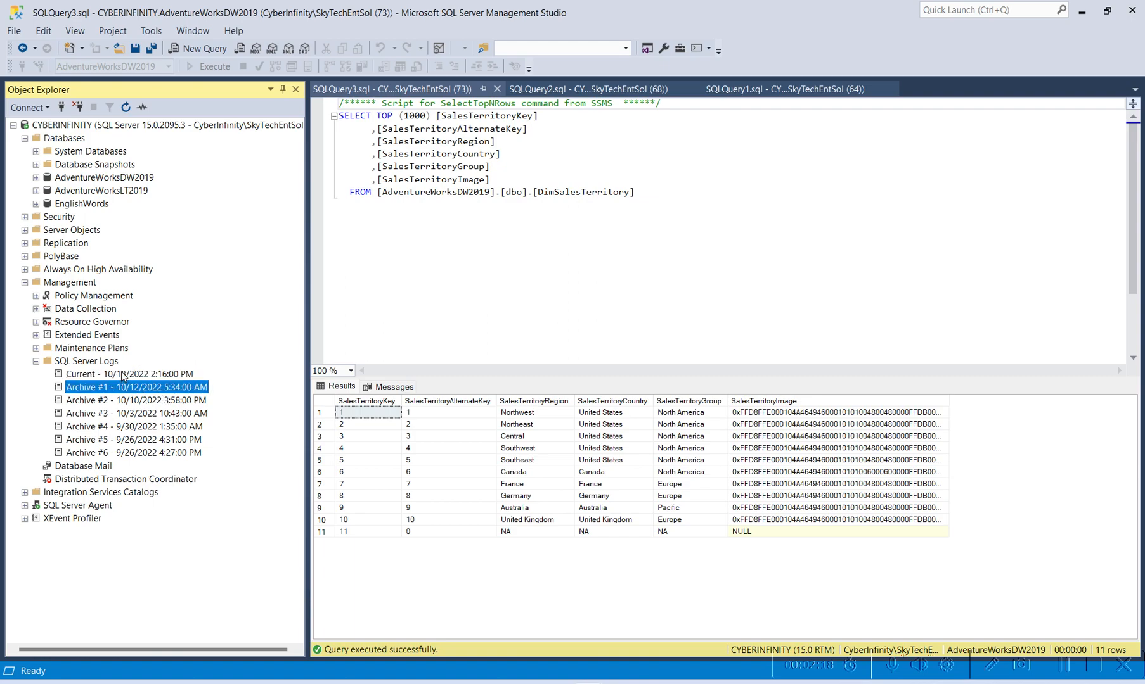
left_click(97, 391)
left_click(132, 404)
left_click(130, 417)
left_click(139, 427)
left_click(145, 443)
left_click(146, 455)
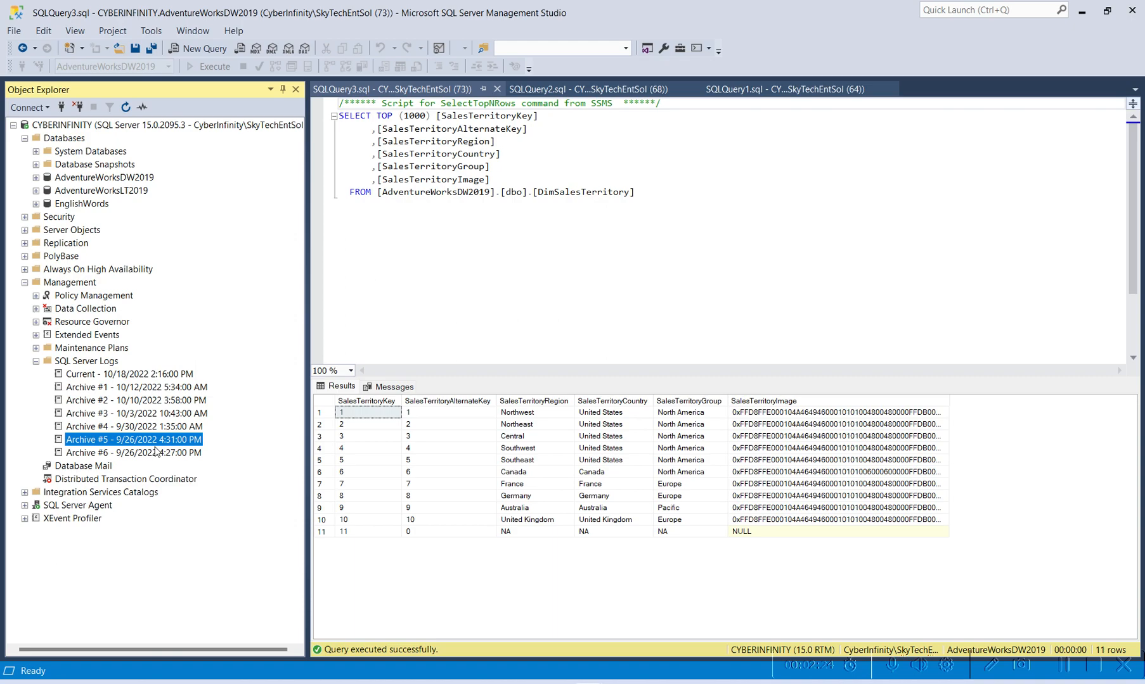
left_click(144, 455)
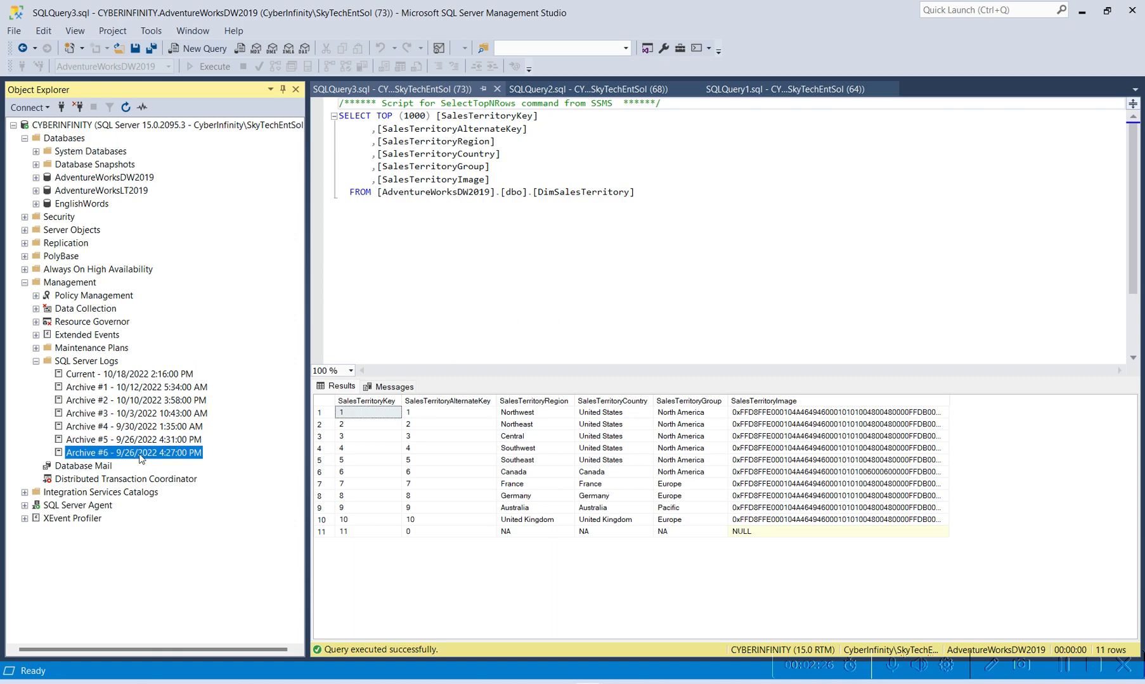
View the Current SQL Server log in the Log File Viewer and close the viewer.
left_click(168, 376)
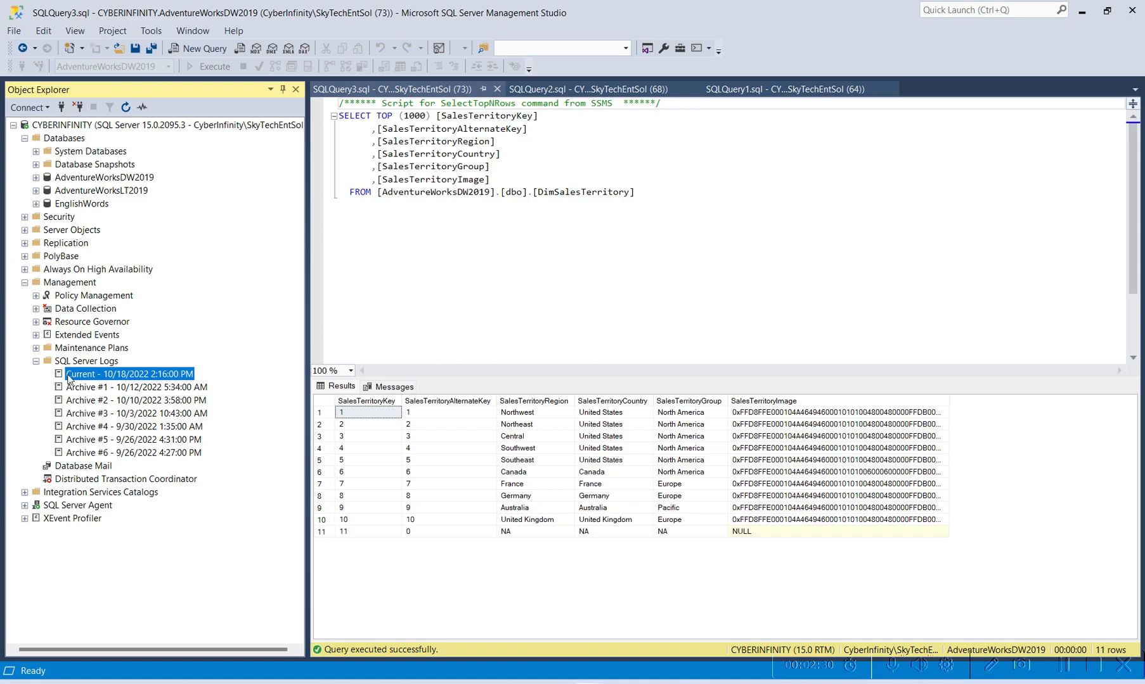
right_click(146, 377)
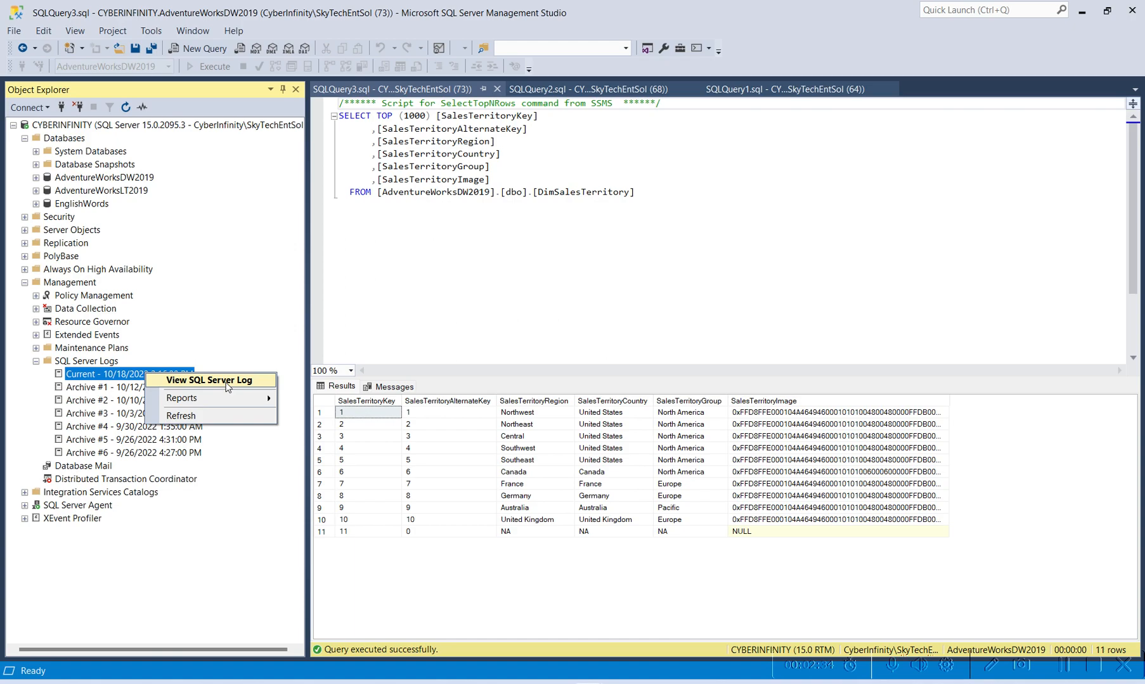
mouse_move(229, 397)
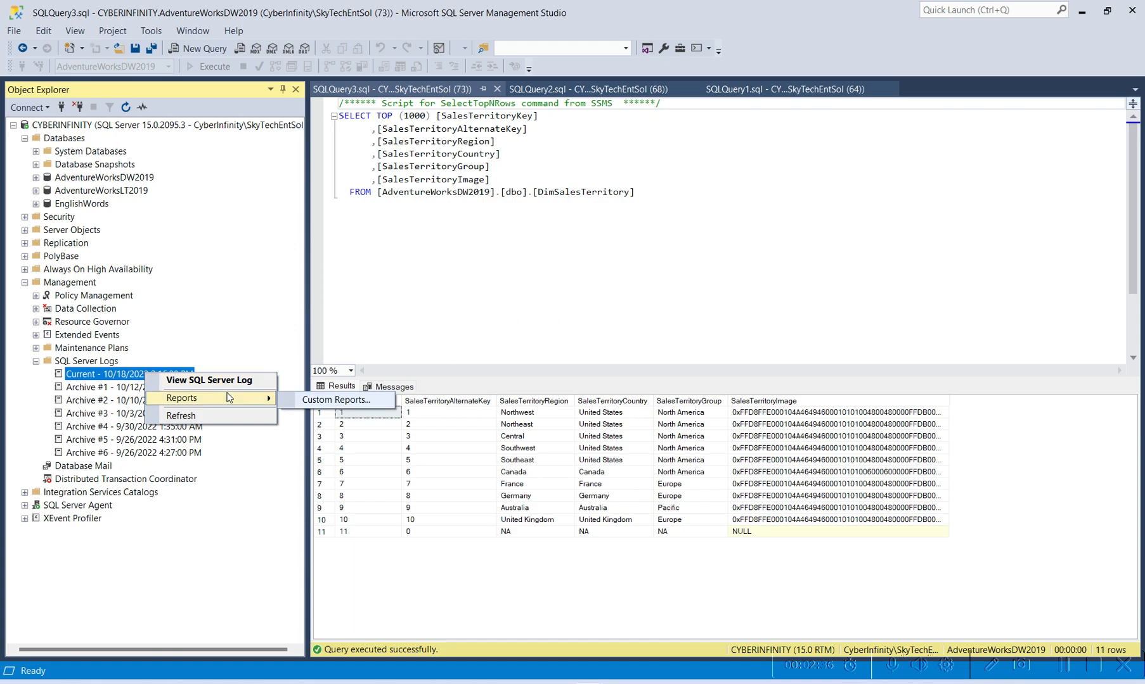
left_click(229, 380)
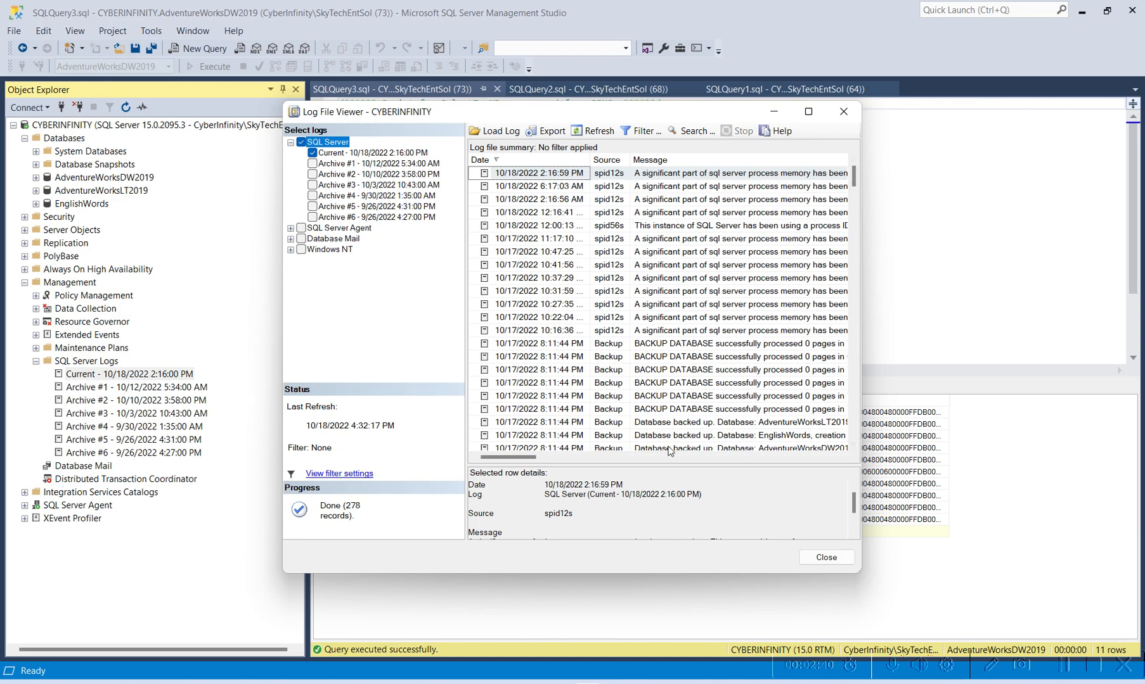
left_click(843, 111)
Reopen the Current SQL Server log and enlarge the Log File Viewer to span nearly the whole window width.
right_click(185, 373)
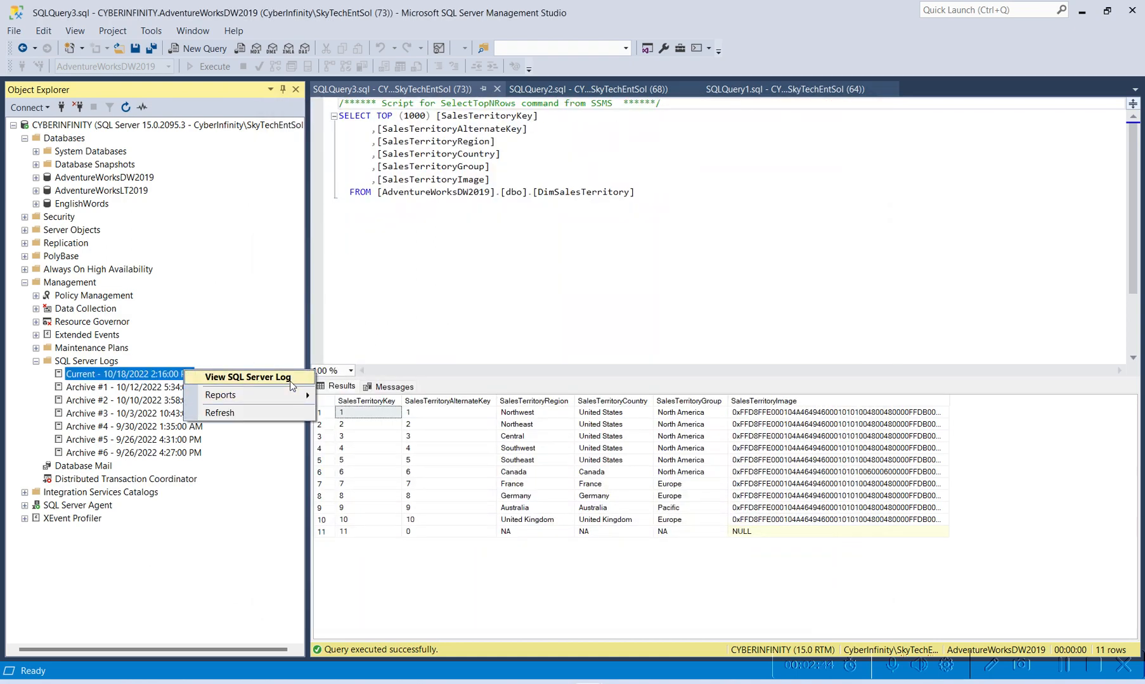
left_click(289, 380)
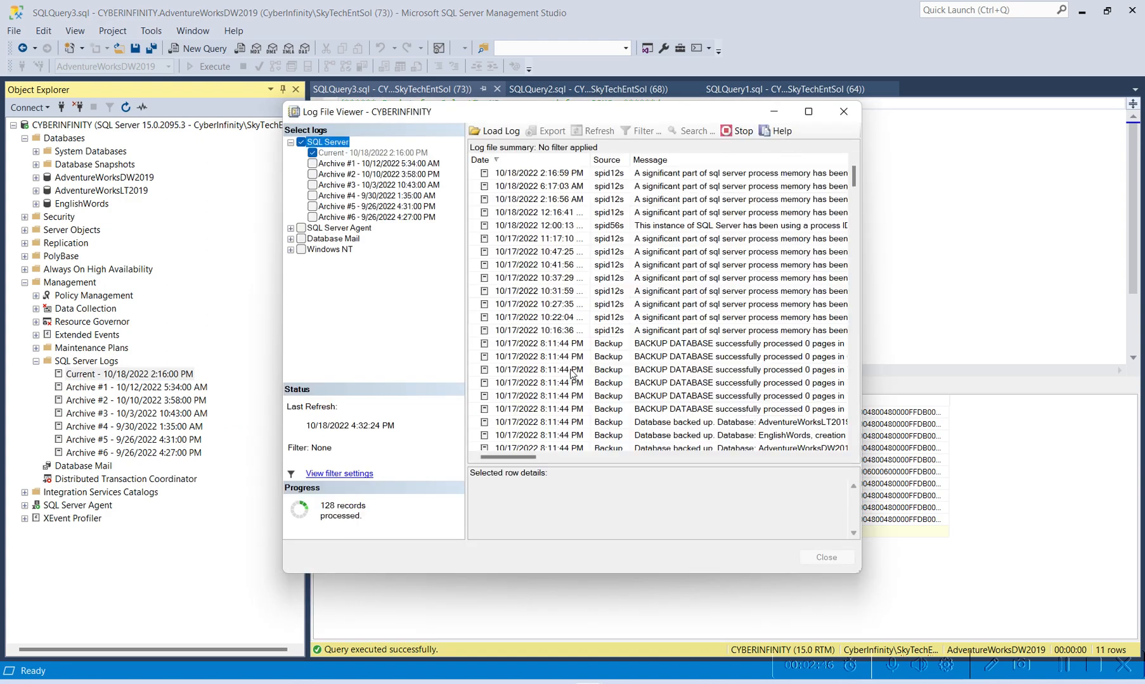
left_click_drag(287, 572, 19, 626)
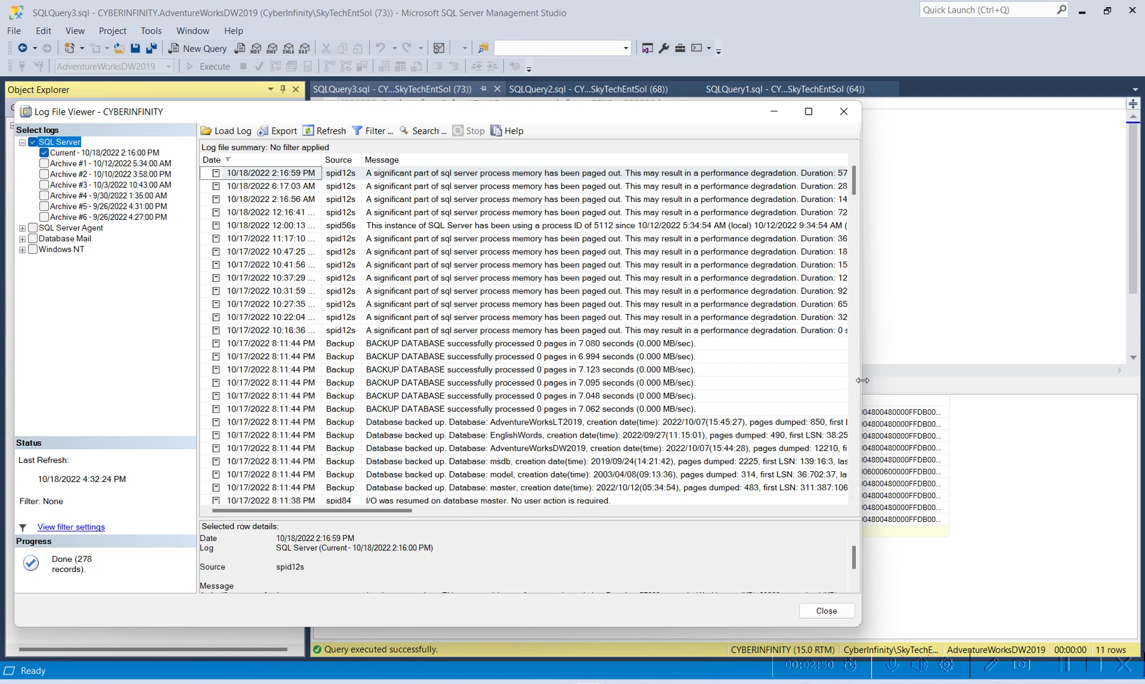
left_click_drag(861, 380, 1132, 380)
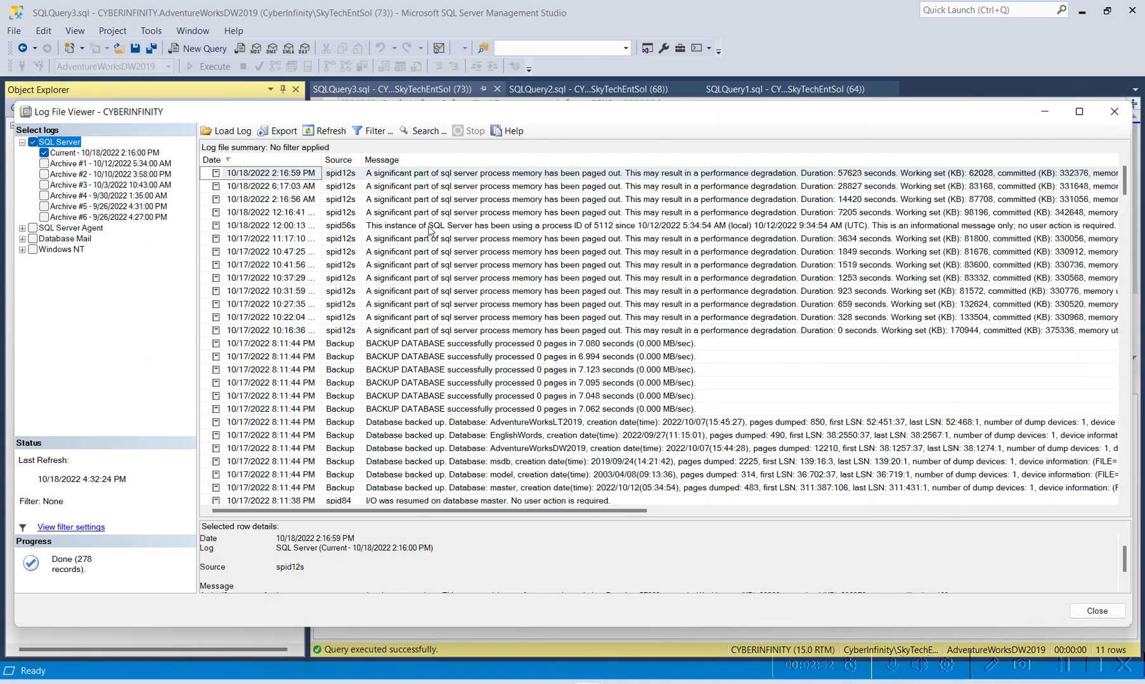
Sort the log entries by date oldest first, inspect the first two entries, and restore the newest-first order.
left_click(279, 161)
left_click(306, 186)
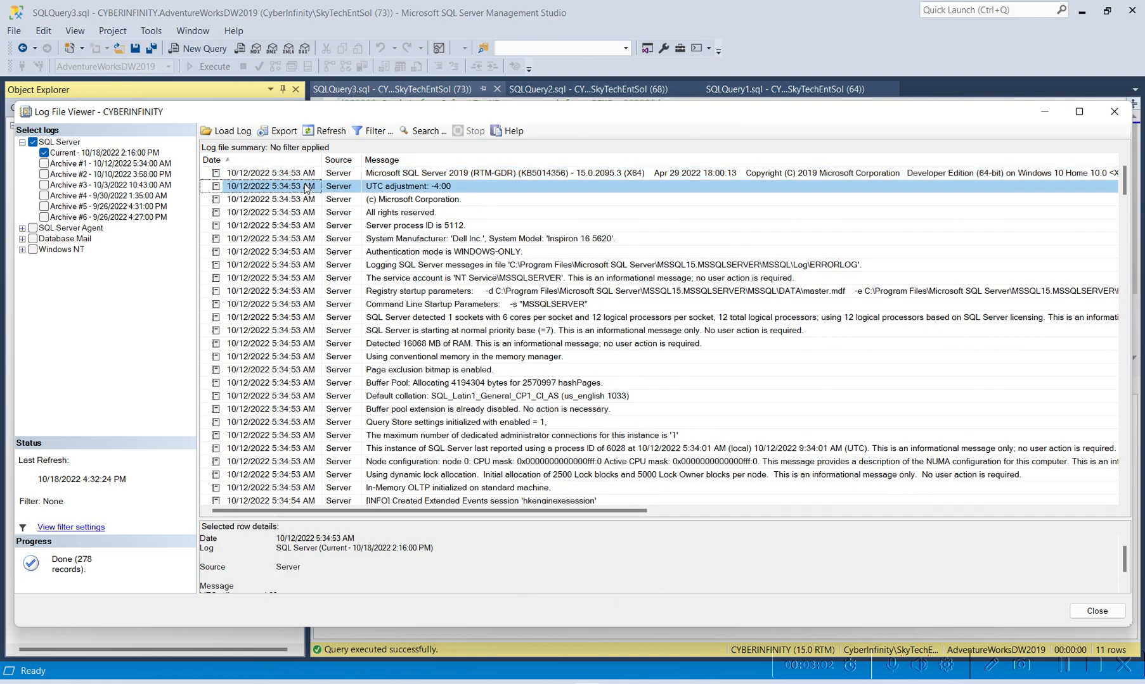
left_click(310, 173)
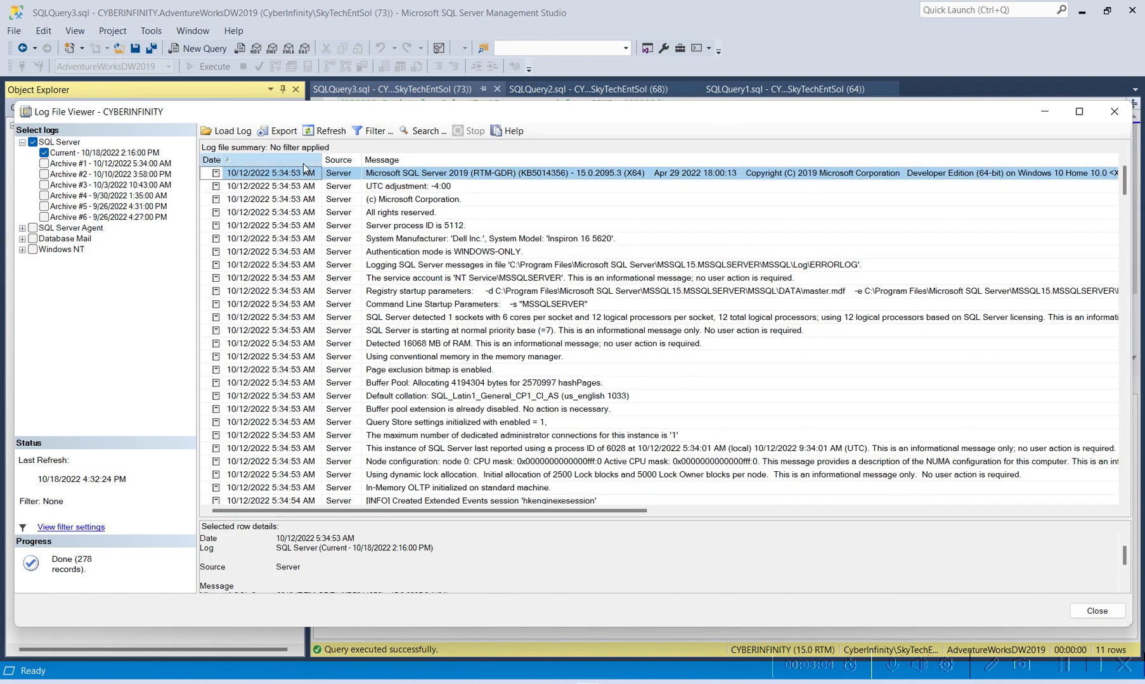
left_click(310, 160)
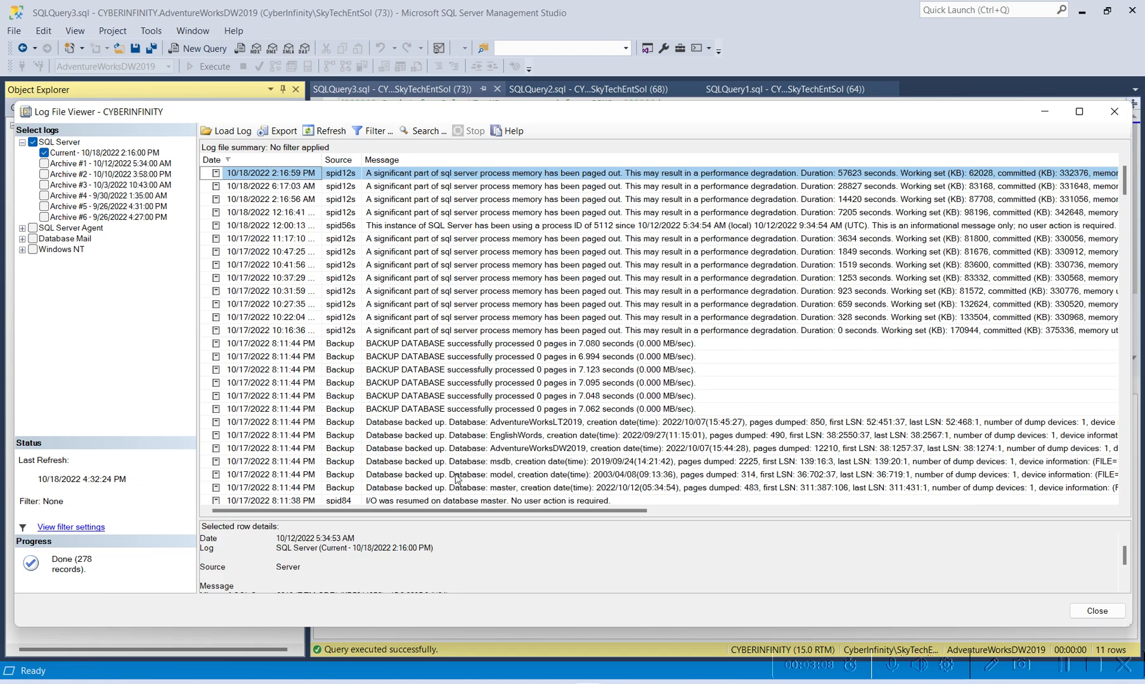
Narrow the Message column to bring Log Type and Log Source into view, and return to the first columns.
left_click_drag(451, 511, 882, 512)
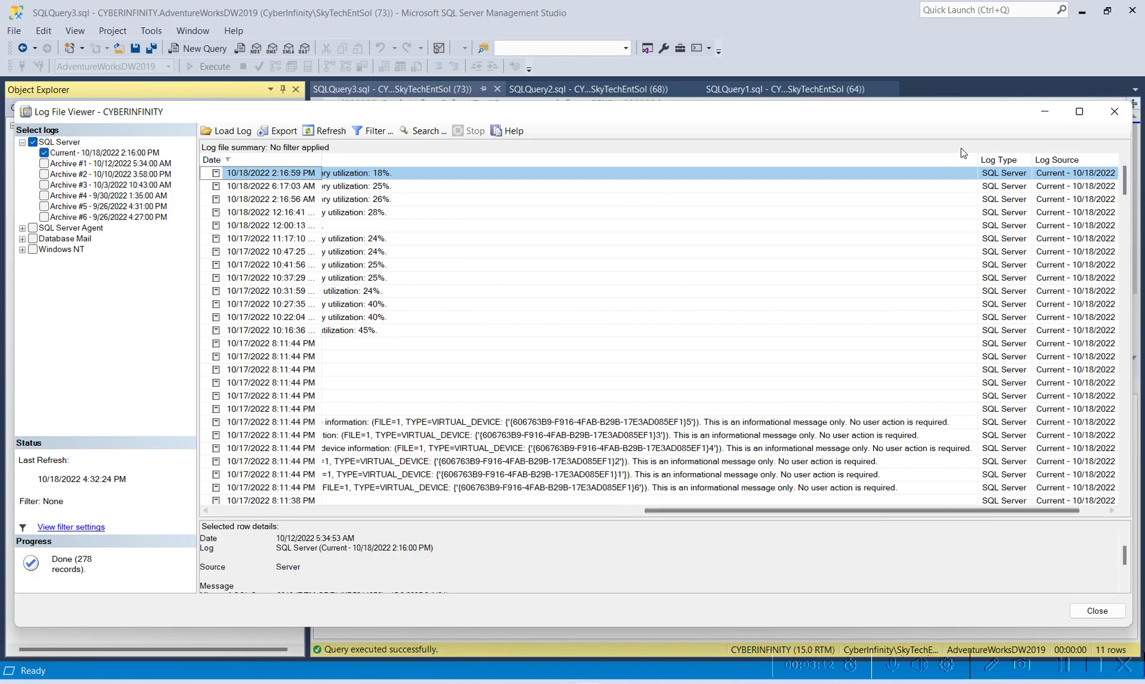
left_click_drag(977, 159, 928, 159)
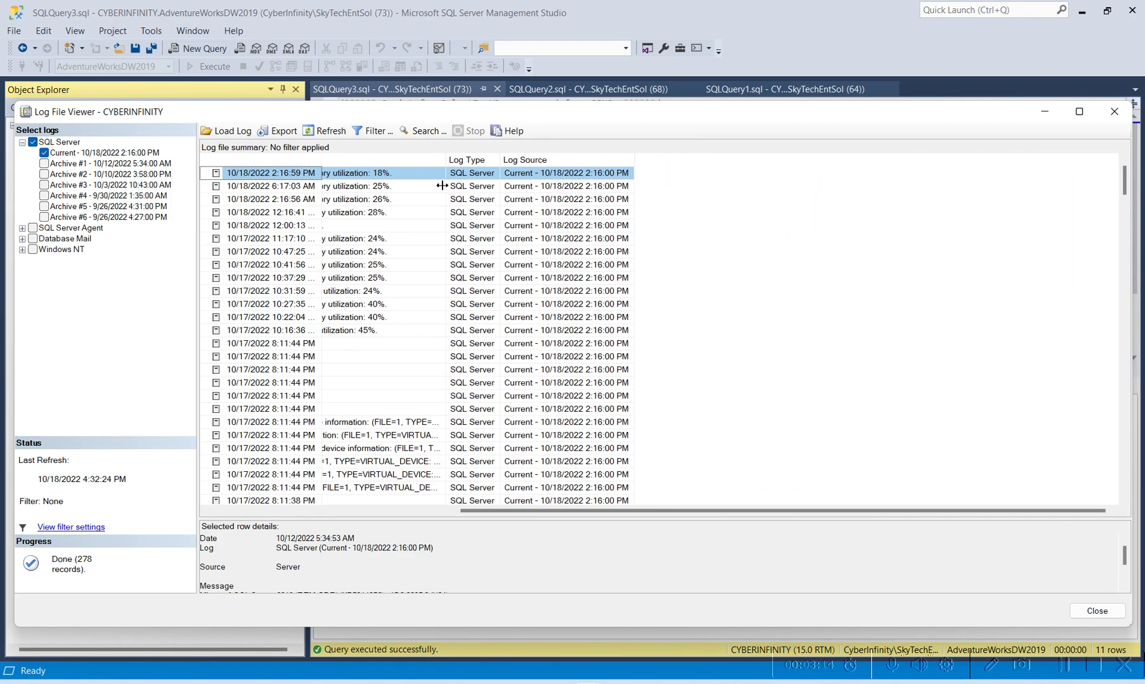
left_click_drag(601, 512, 261, 508)
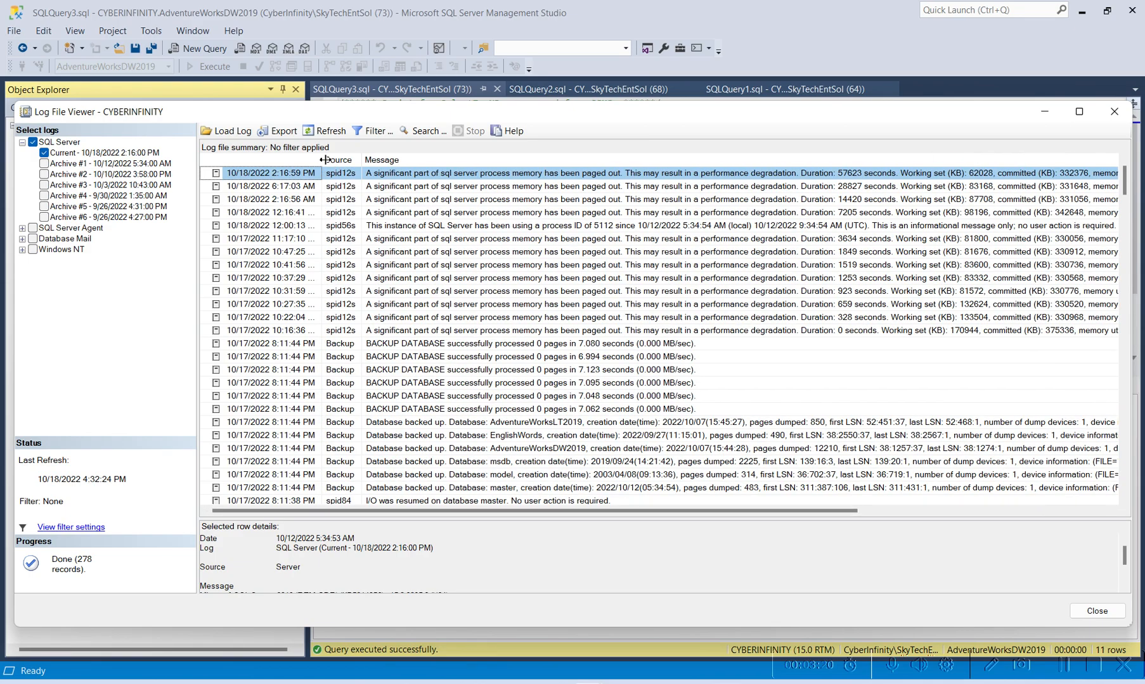
Widen the Date and Source columns to show their full values, and select the last BACKUP DATABASE entry at 10/17/2022 8:11:44 PM.
left_click_drag(325, 159, 370, 160)
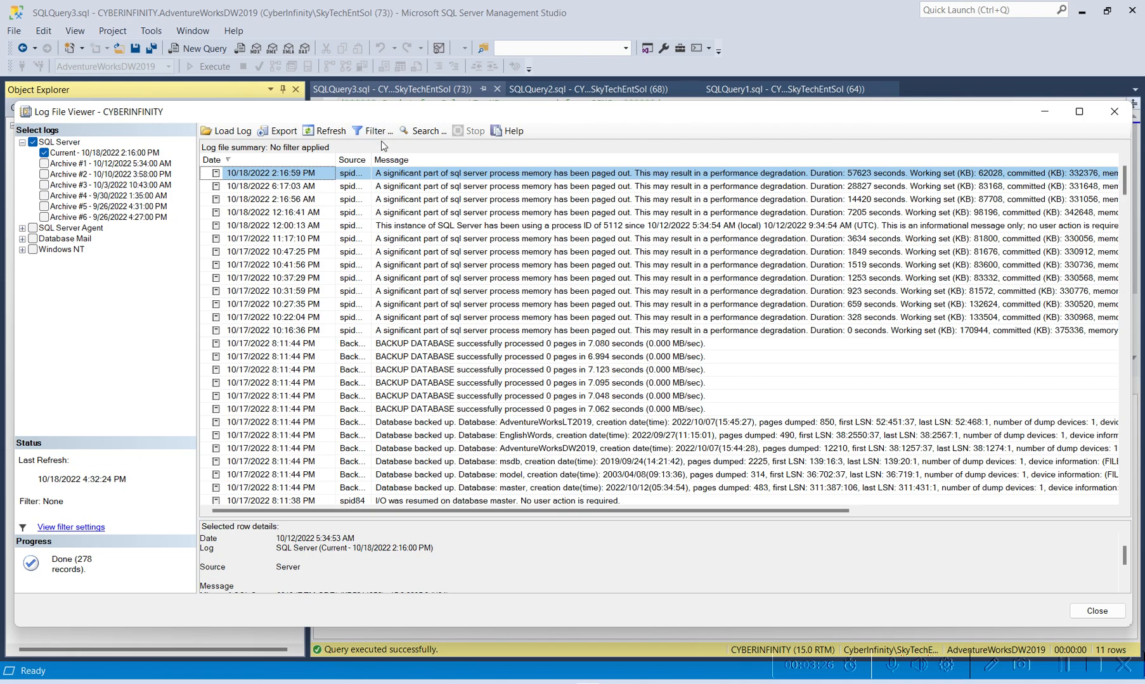
left_click_drag(371, 159, 453, 160)
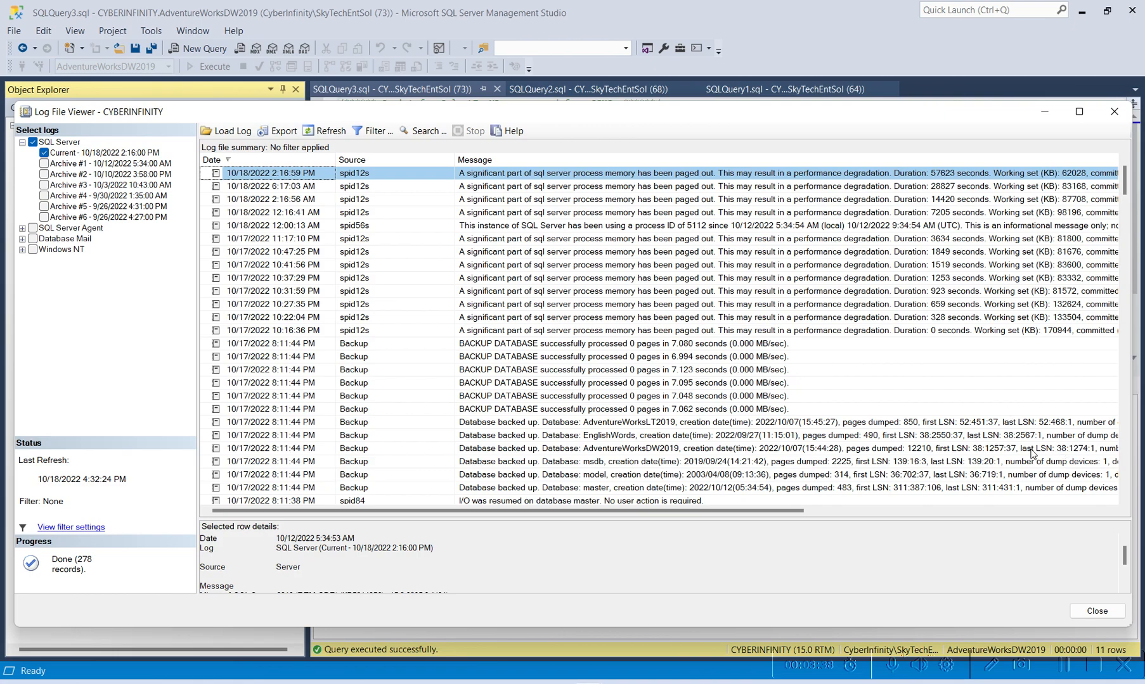
left_click(699, 410)
scroll(728, 427, "down", 3)
scroll(767, 444, "up", 3)
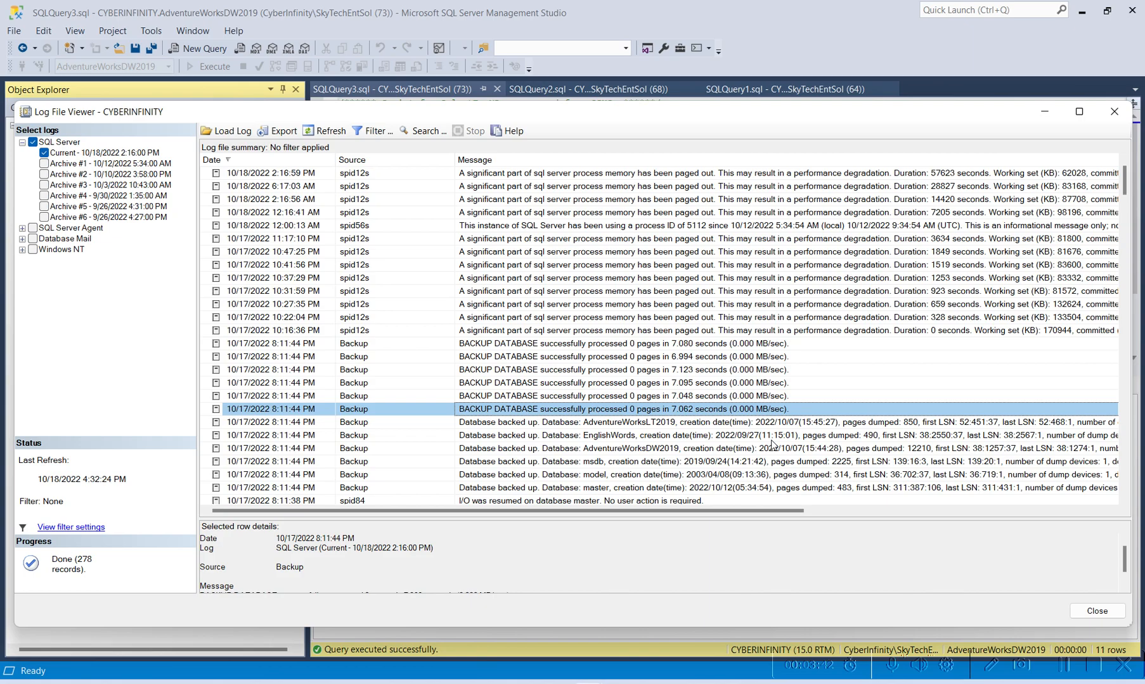
Move the Log File Viewer aside to check the SQL Server Logs list, and enlarge its row details pane to show the full message.
left_click_drag(170, 115, 505, 92)
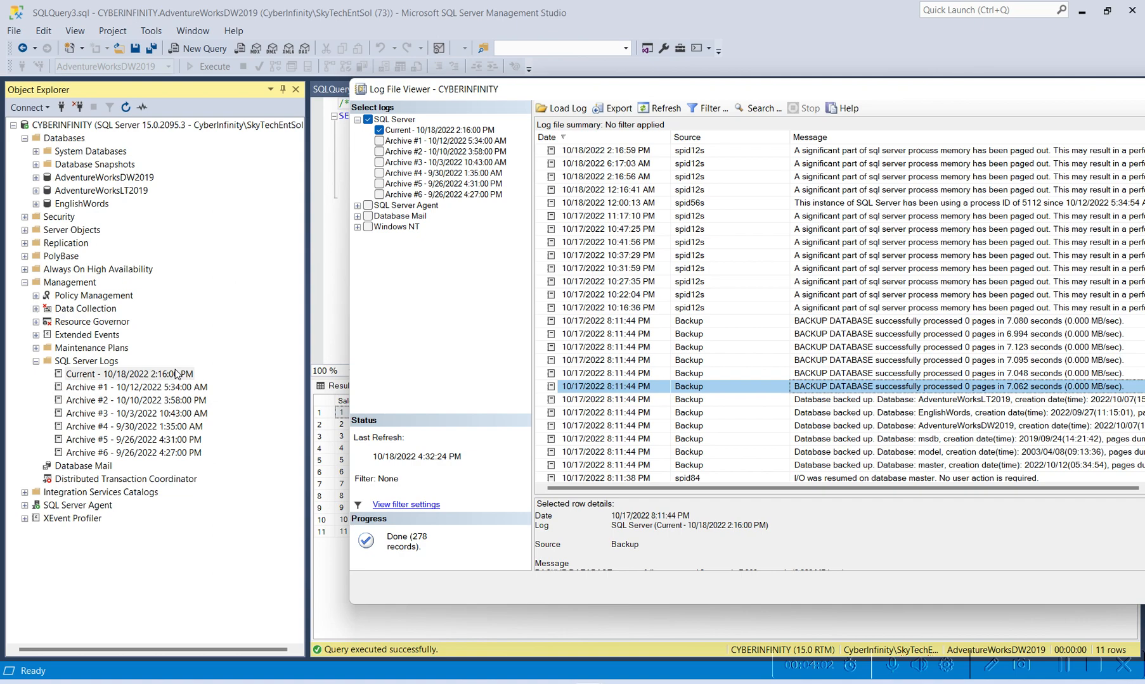
left_click_drag(705, 498, 734, 485)
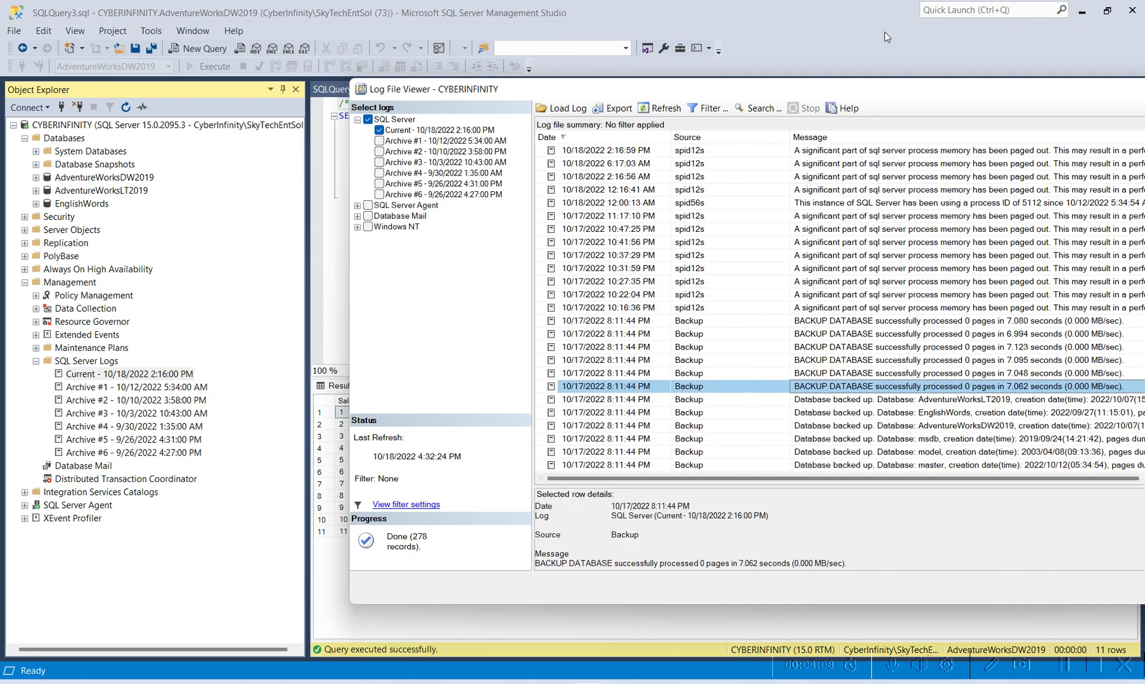
left_click_drag(813, 91, 592, 102)
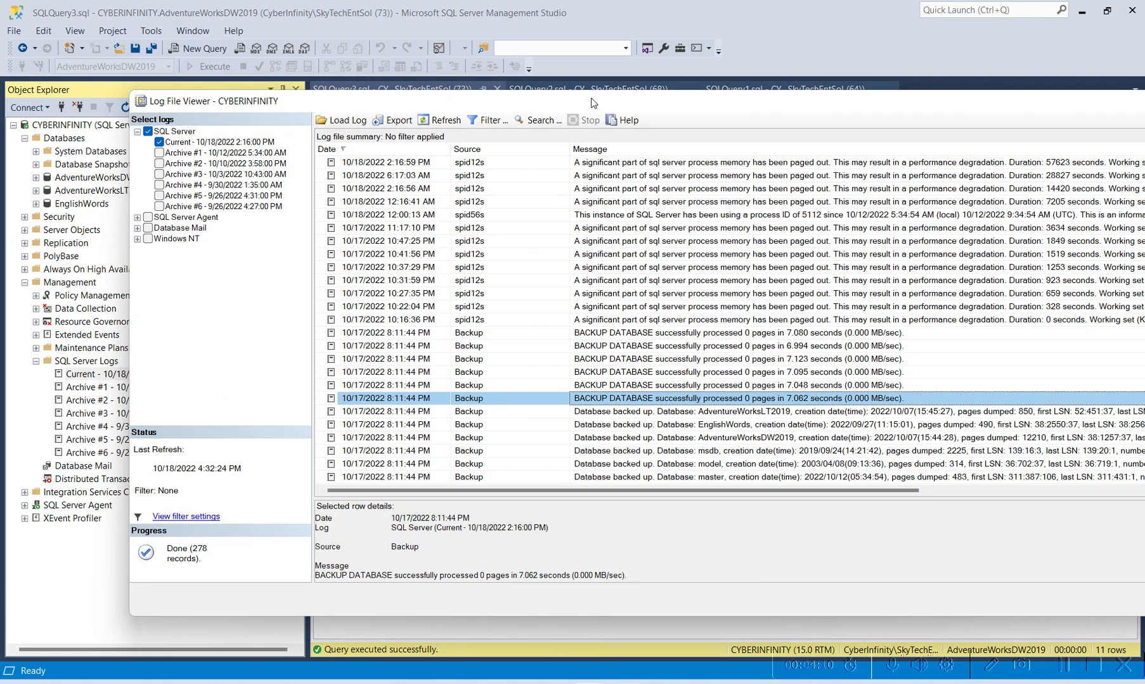
Inspect the AdventureWorksLT2019 backup entry and the entries at 10:47:25 PM, 10:31:59 PM and 12:00:13 AM.
scroll(670, 431, "down", 1)
left_click(382, 374)
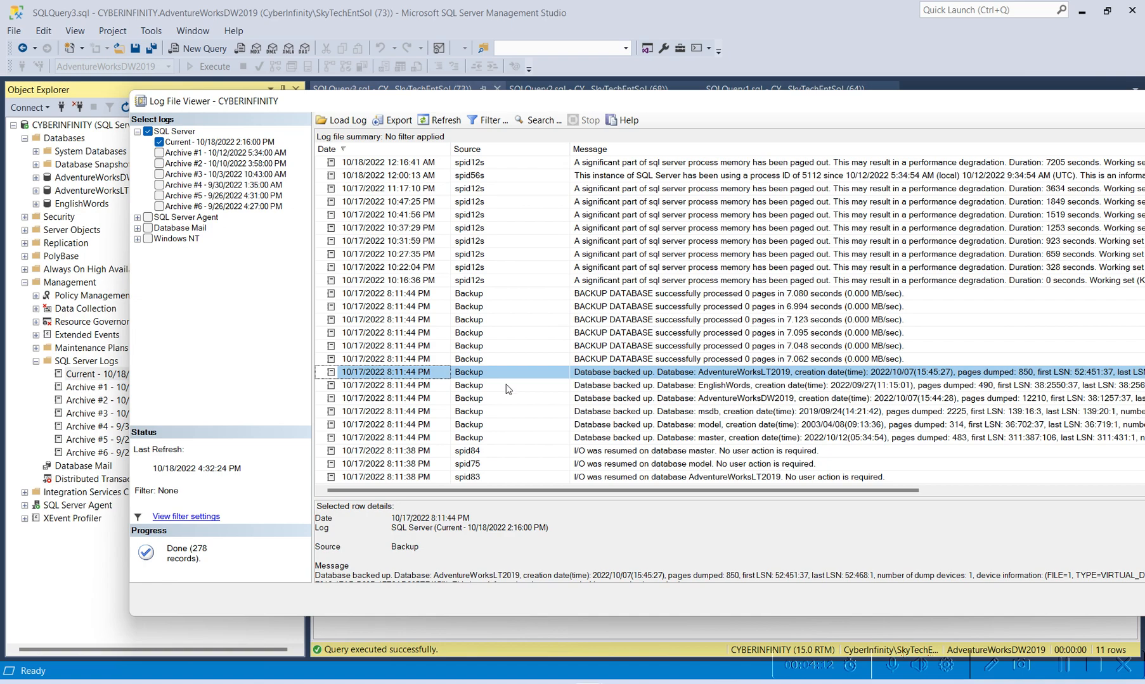
left_click(500, 374)
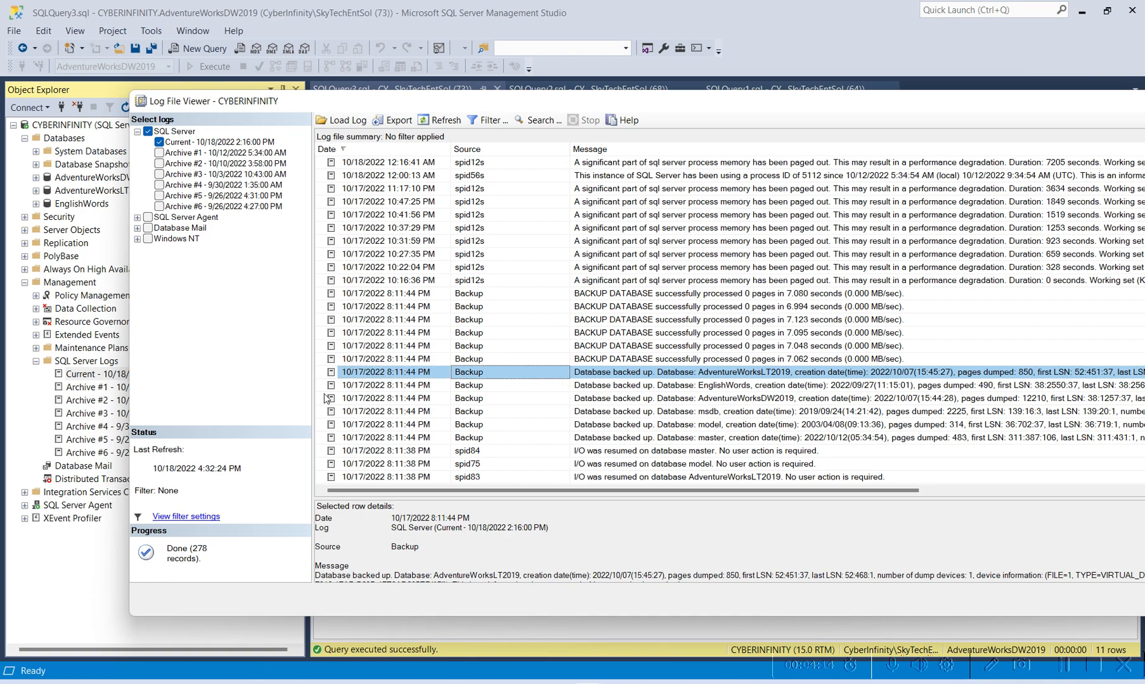
left_click(406, 201)
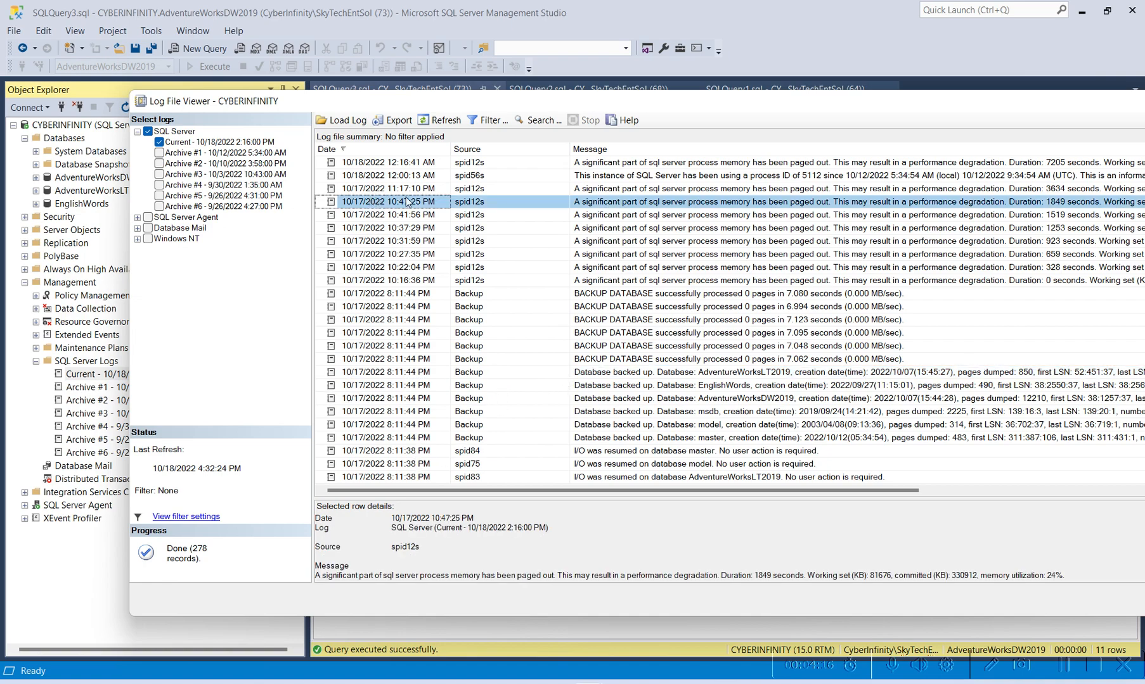
left_click(358, 243)
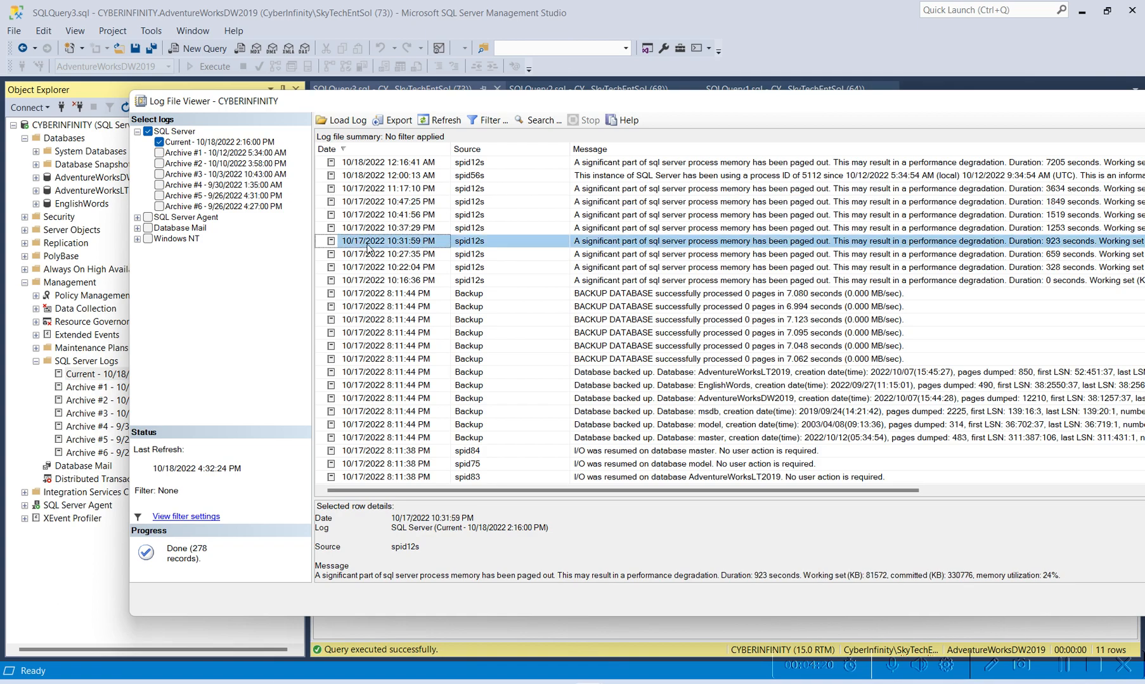
left_click(397, 177)
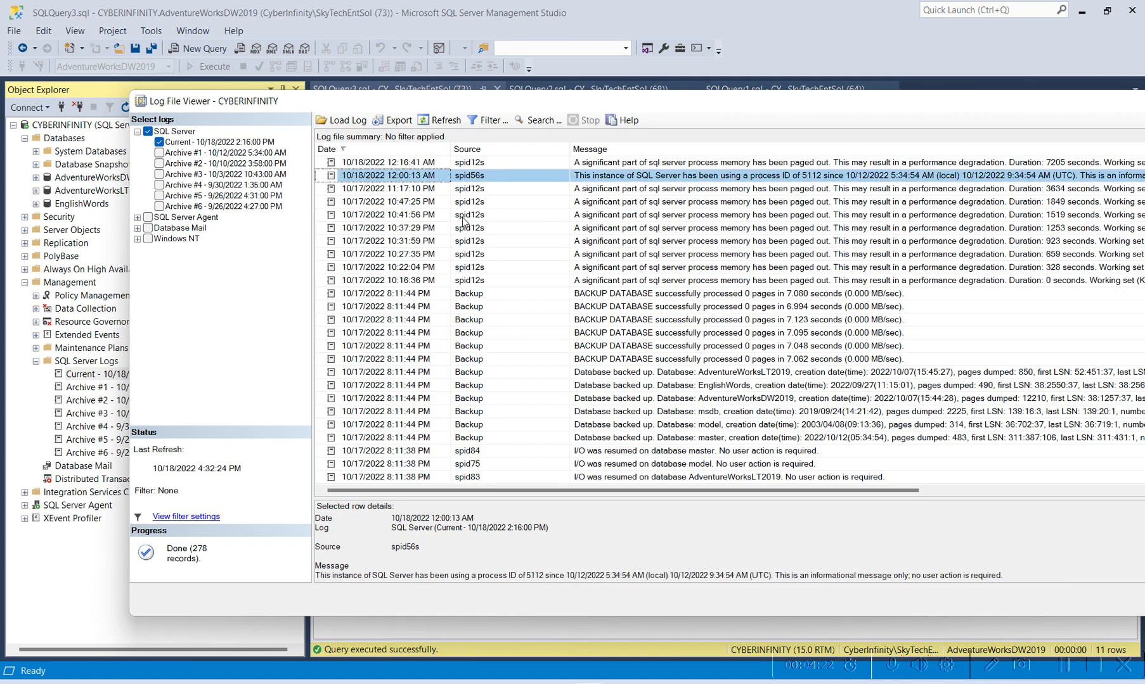
Examine the consecutive entries from 10/17/2022 10:27:35 PM into the BACKUP DATABASE messages, and select the 10:41:56 PM entry.
left_click(409, 254)
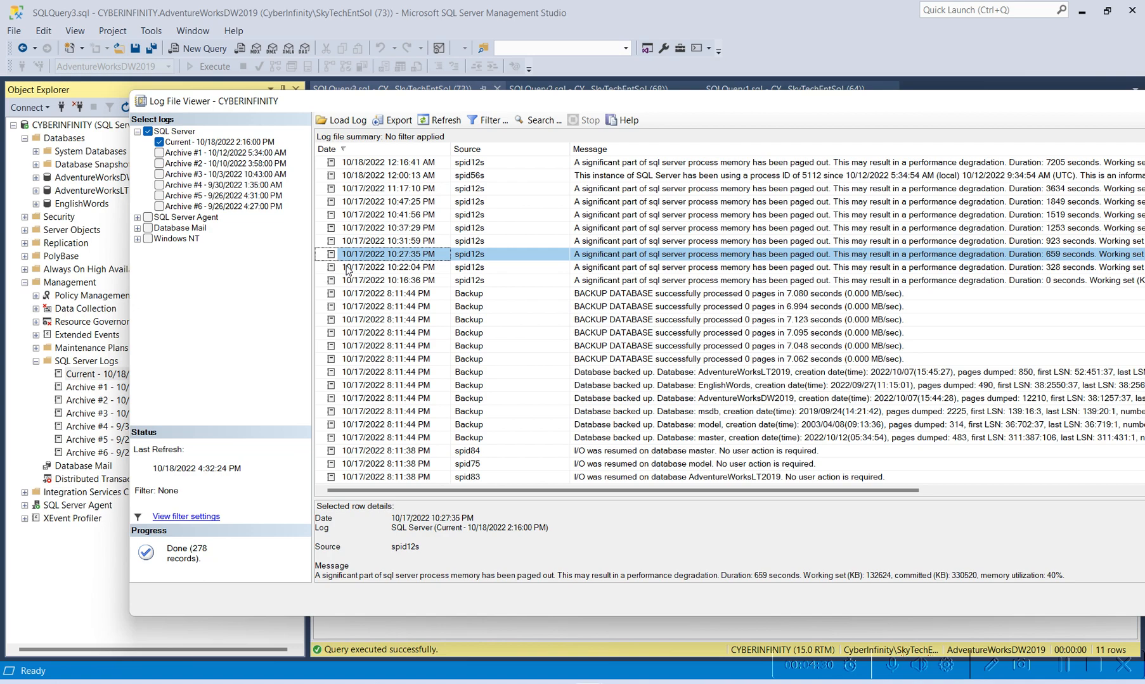
left_click(348, 267)
left_click(371, 283)
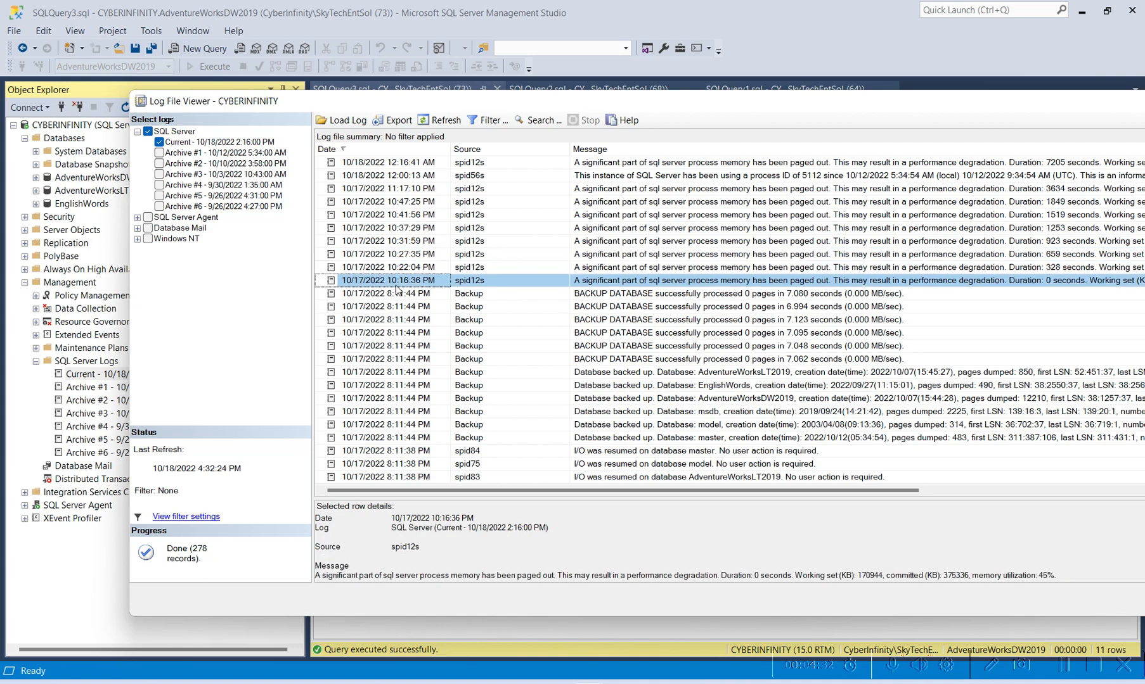
left_click(423, 295)
left_click(437, 306)
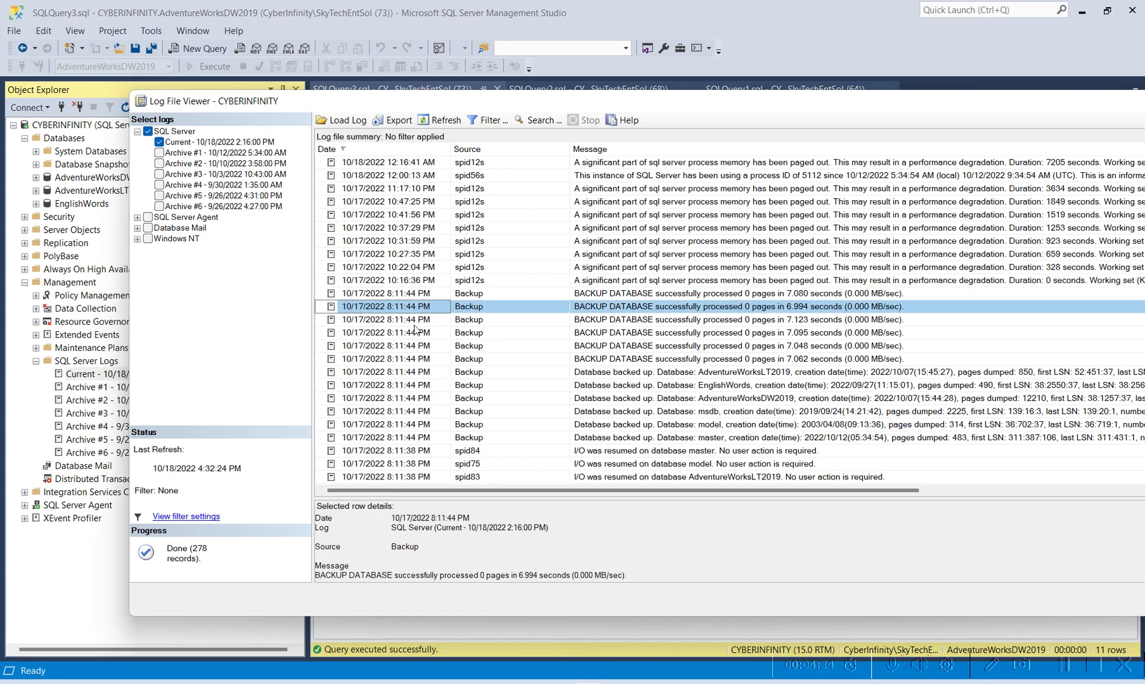
left_click(419, 320)
left_click(411, 346)
left_click(366, 215)
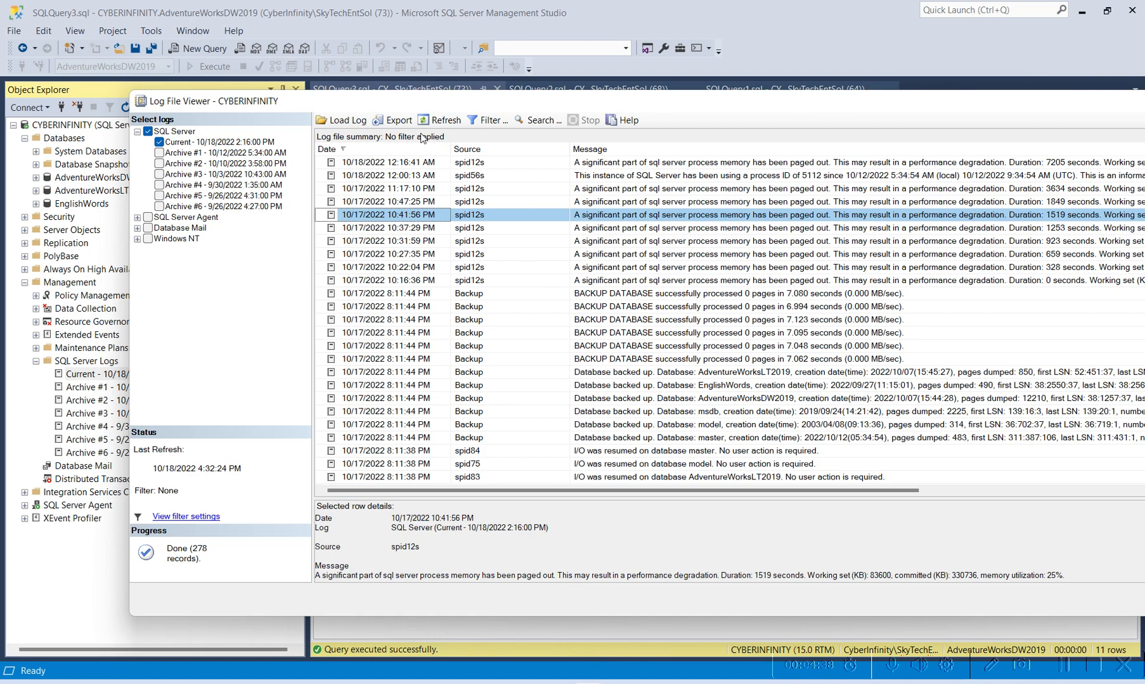
Start exporting the log, and create and open a Documents folder named EXPORTED SQL SERVER LOG FILES as the destination.
left_click(394, 120)
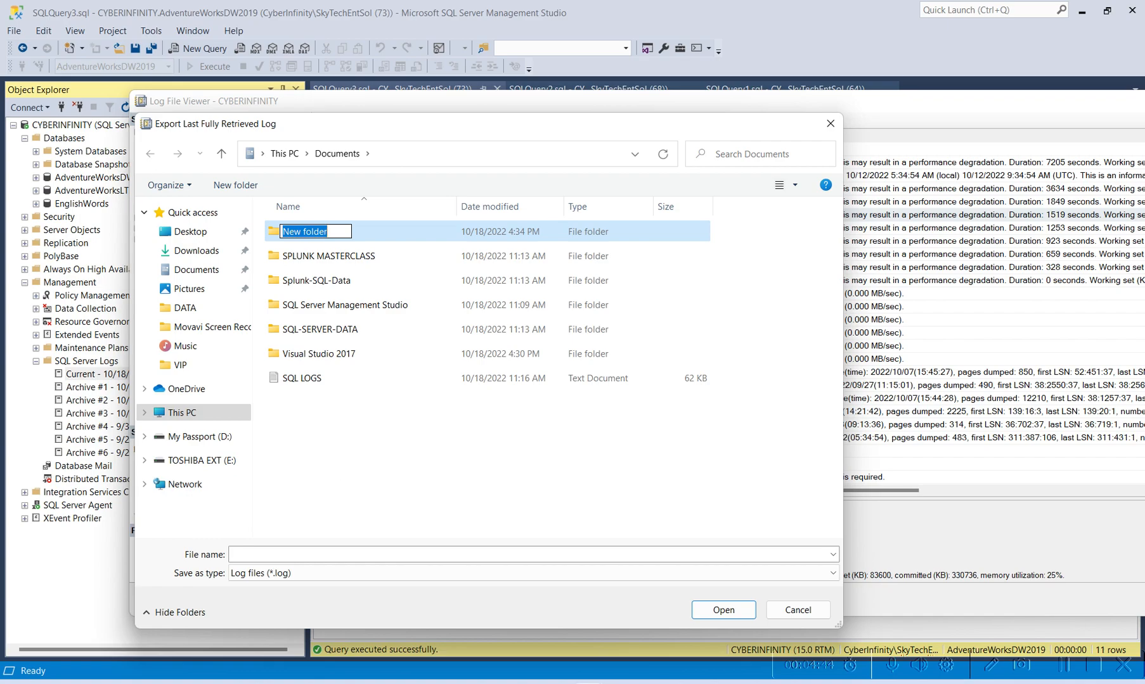
type("sql server log files")
key("ctrl+a")
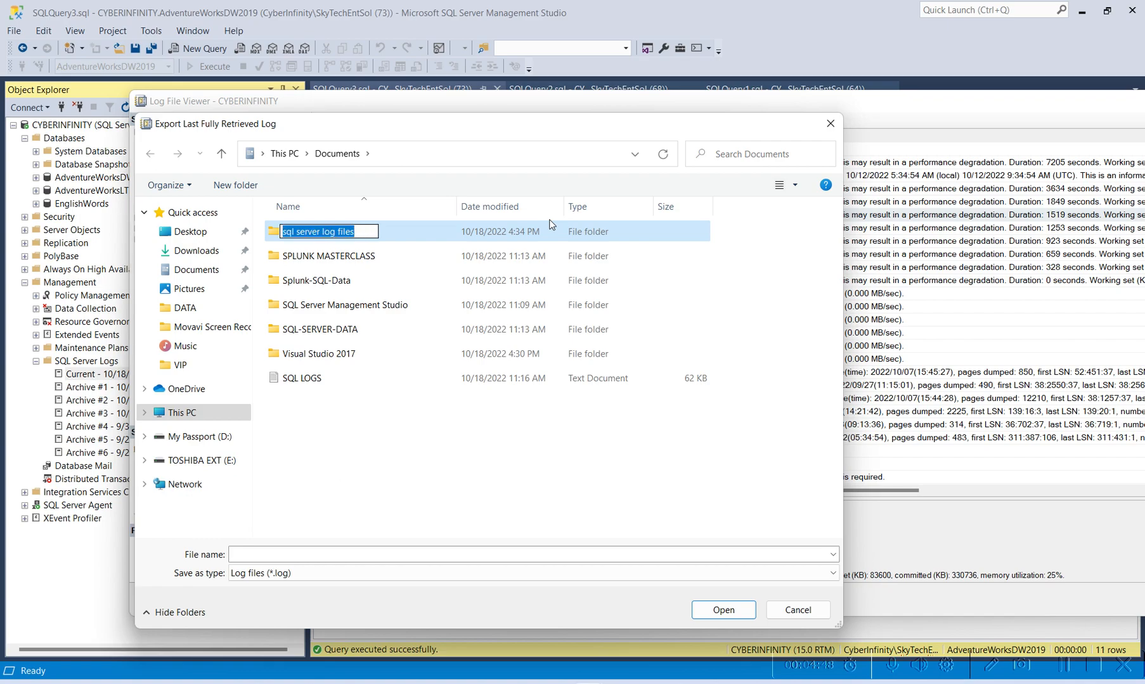
type("EXP")
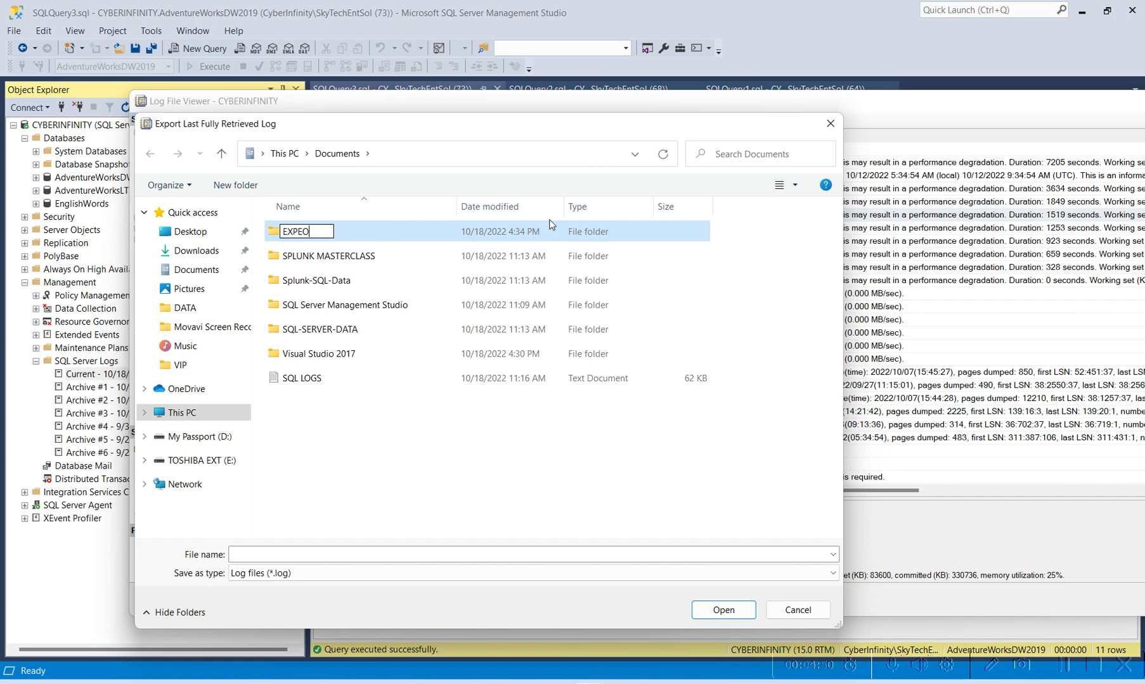
type("ORTED SQL SERVER LG")
key("BackSpace")
type("OG FILES")
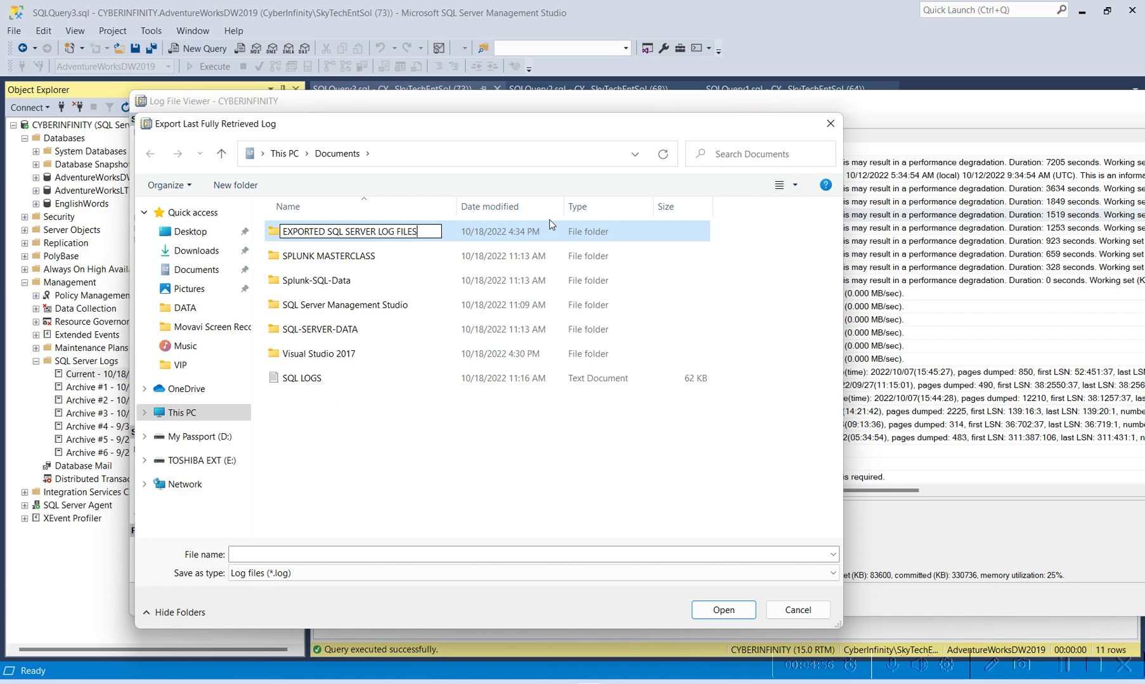
key("Return")
key("Return")
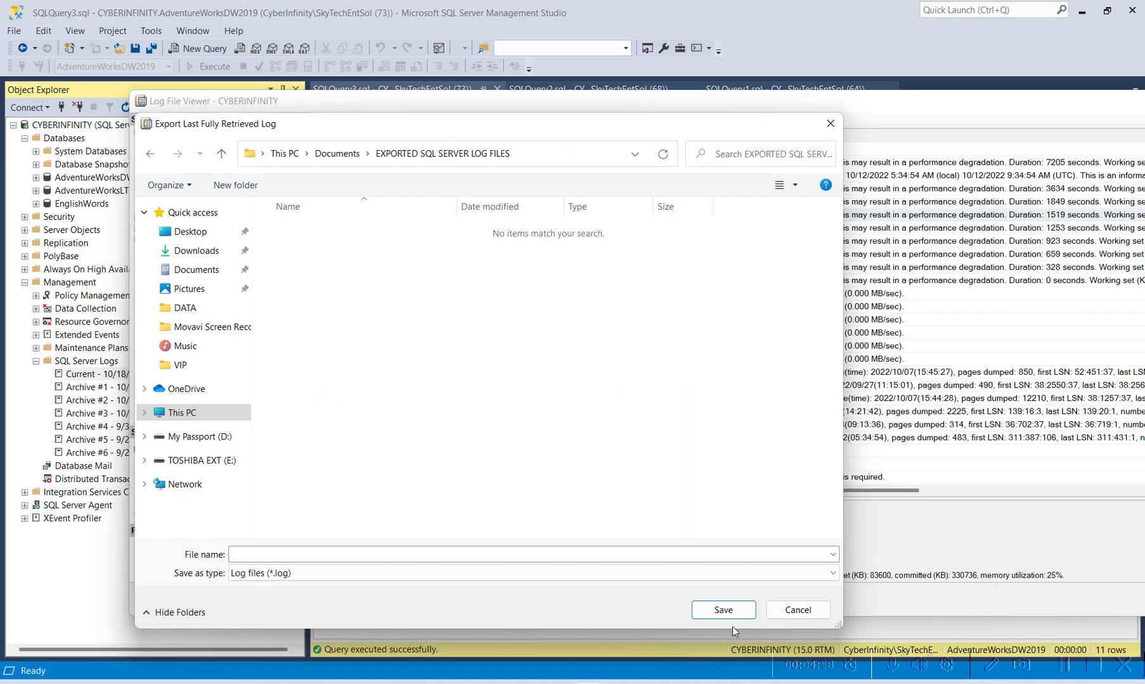
left_click_drag(380, 116, 444, 288)
left_click(371, 498)
type("SQL")
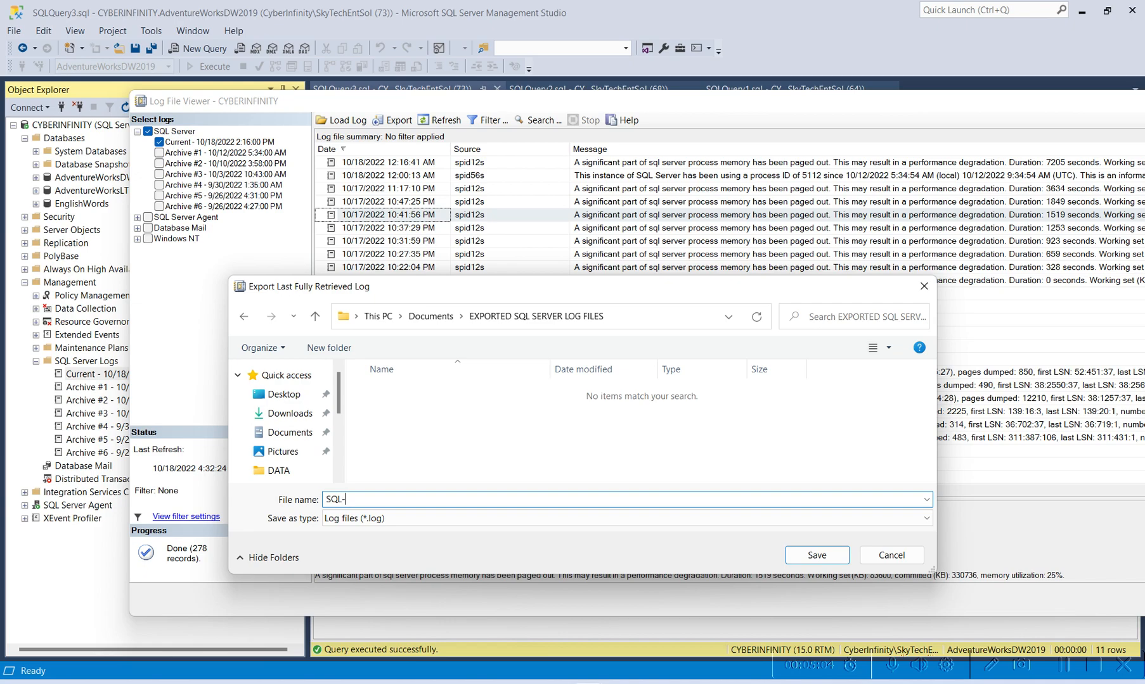
type("-10172022")
type("-1041")
key("Return")
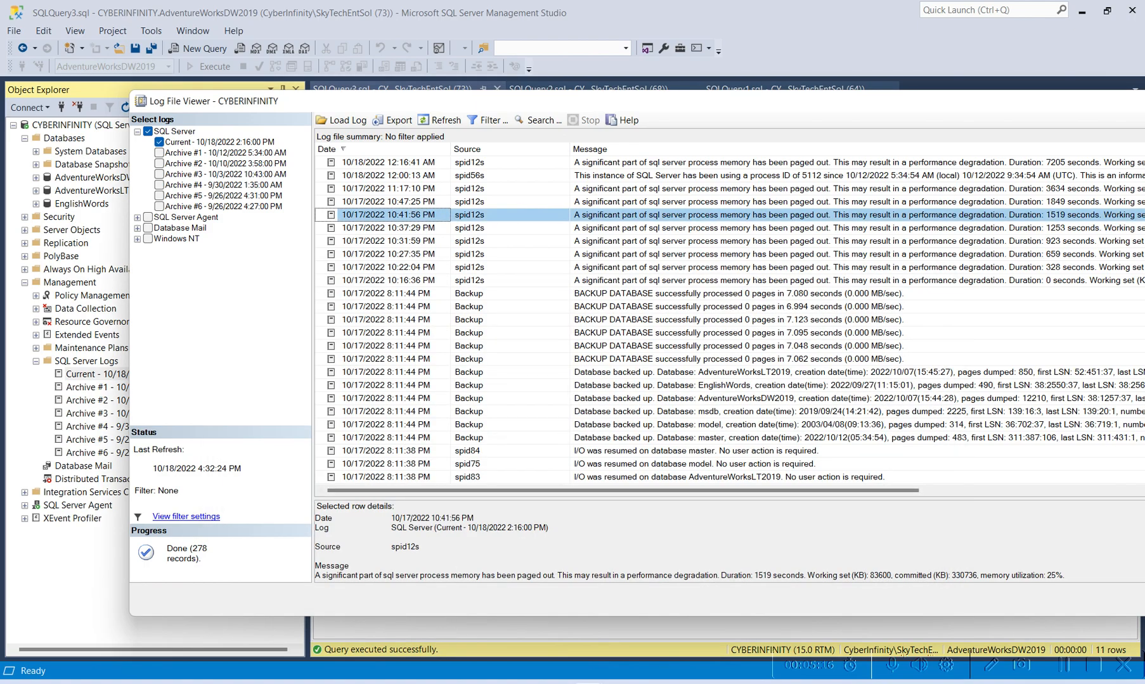
left_click(424, 683)
left_click(425, 614)
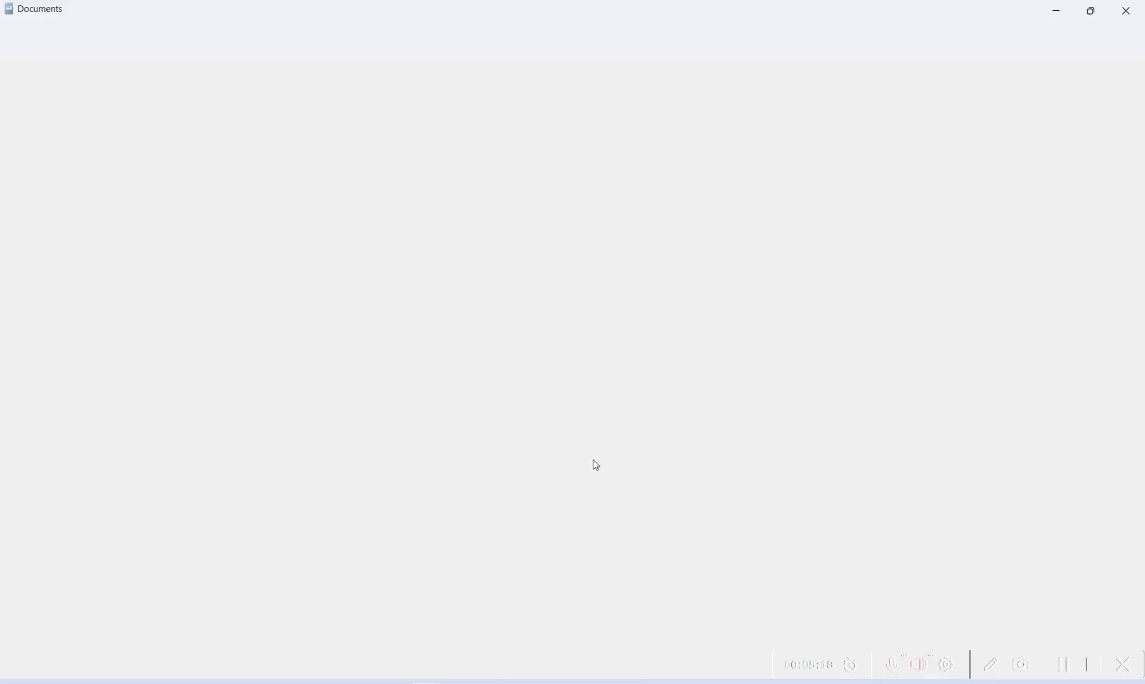
left_click(243, 135)
double_click(243, 134)
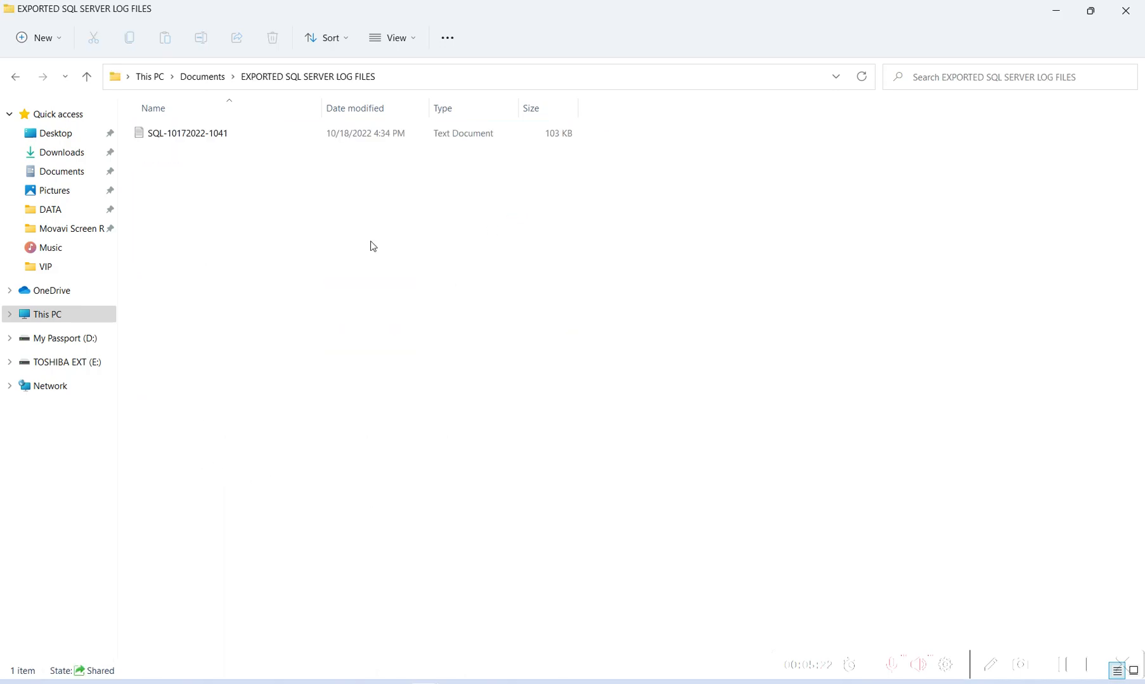
left_click(458, 137)
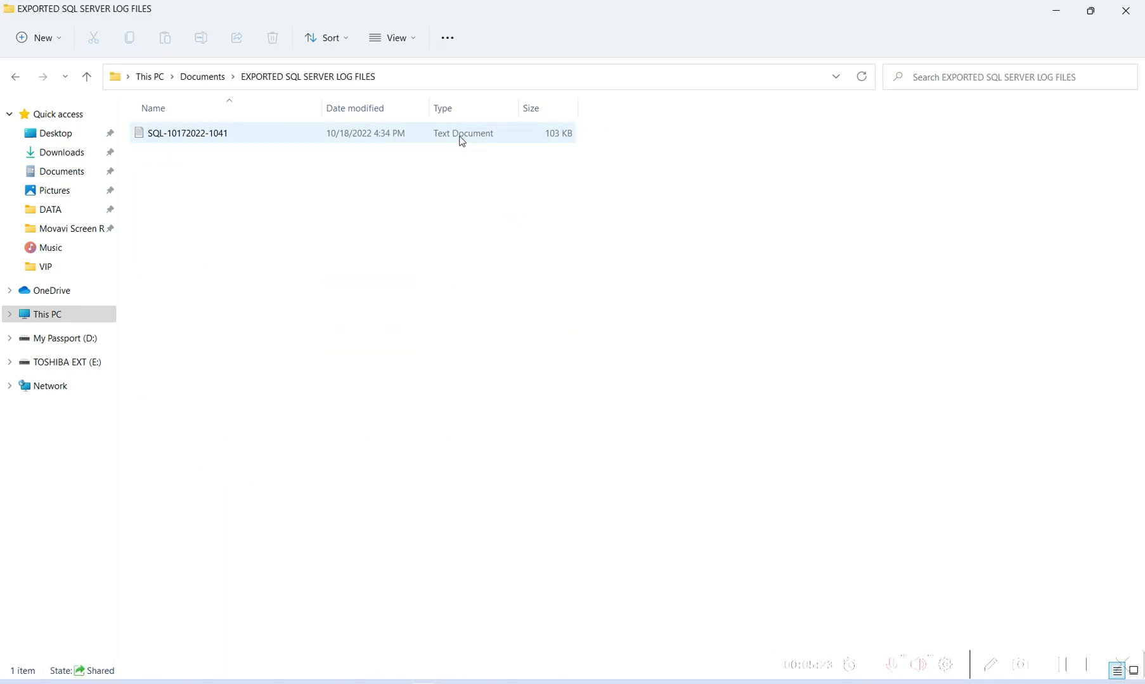
double_click(240, 142)
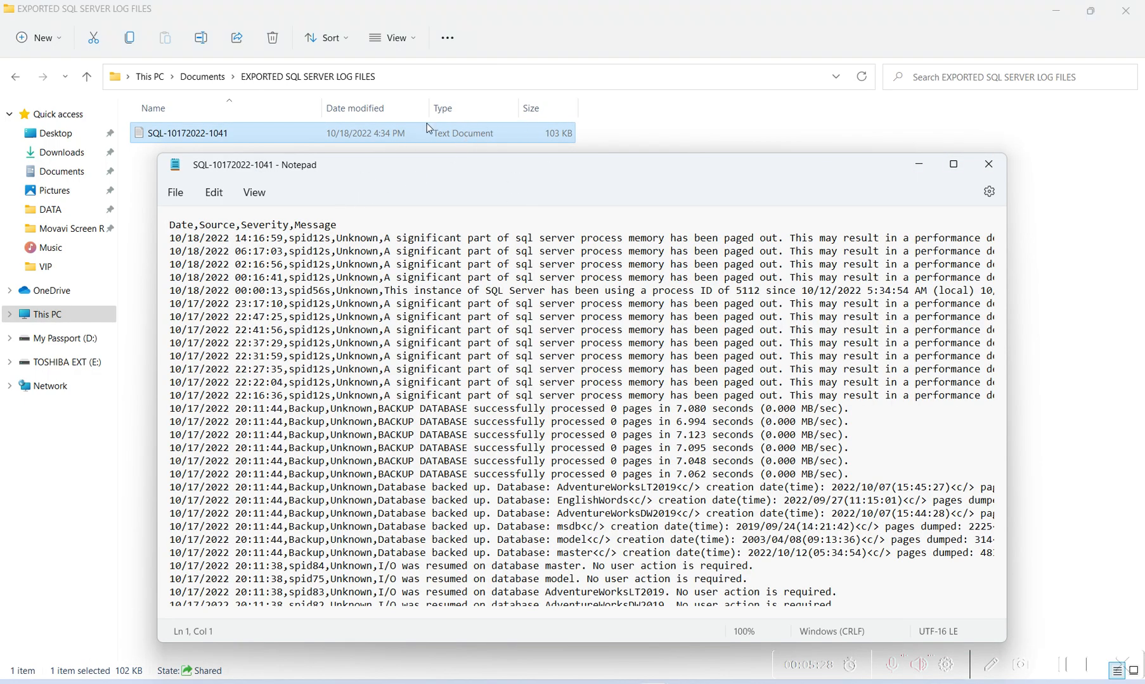
View the exported log in a maximized Notepad window, and restore and place it beside the Log File Viewer with File Explorer minimized.
left_click(629, 436)
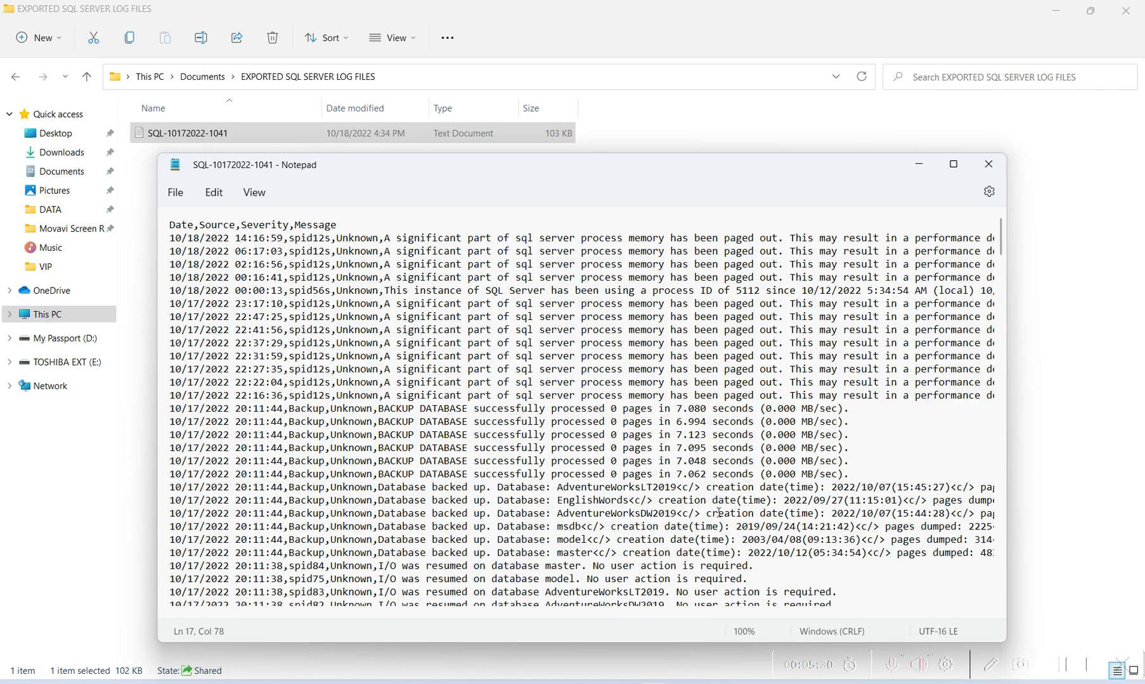
double_click(501, 172)
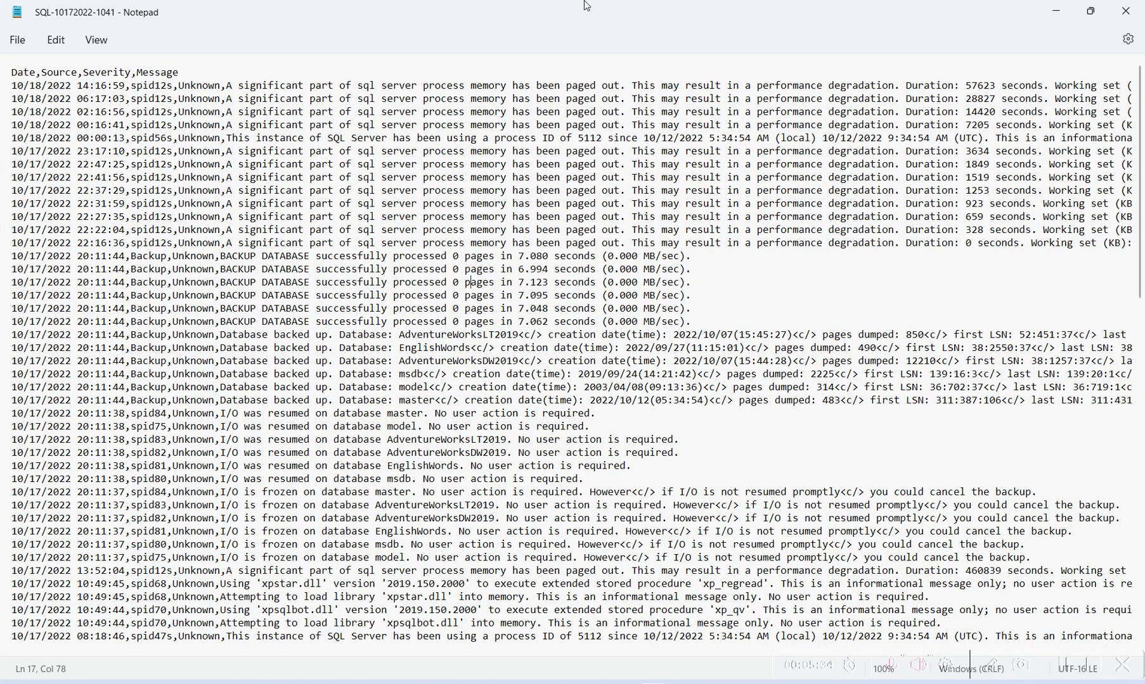
left_click_drag(403, 6, 566, 163)
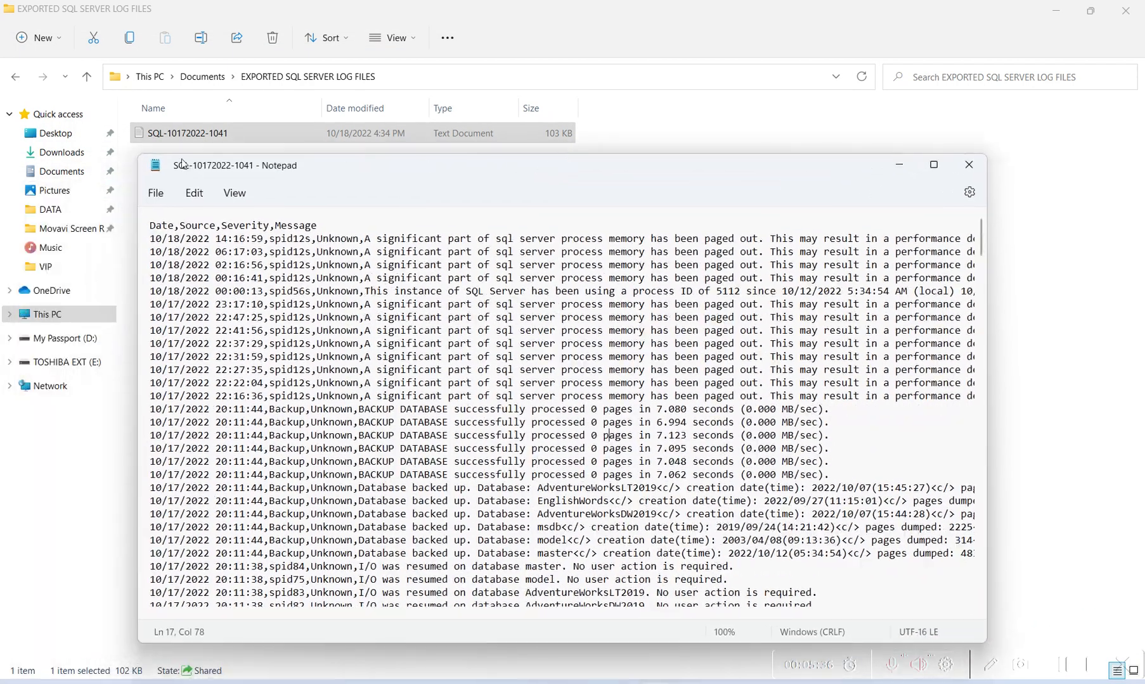
left_click(1057, 13)
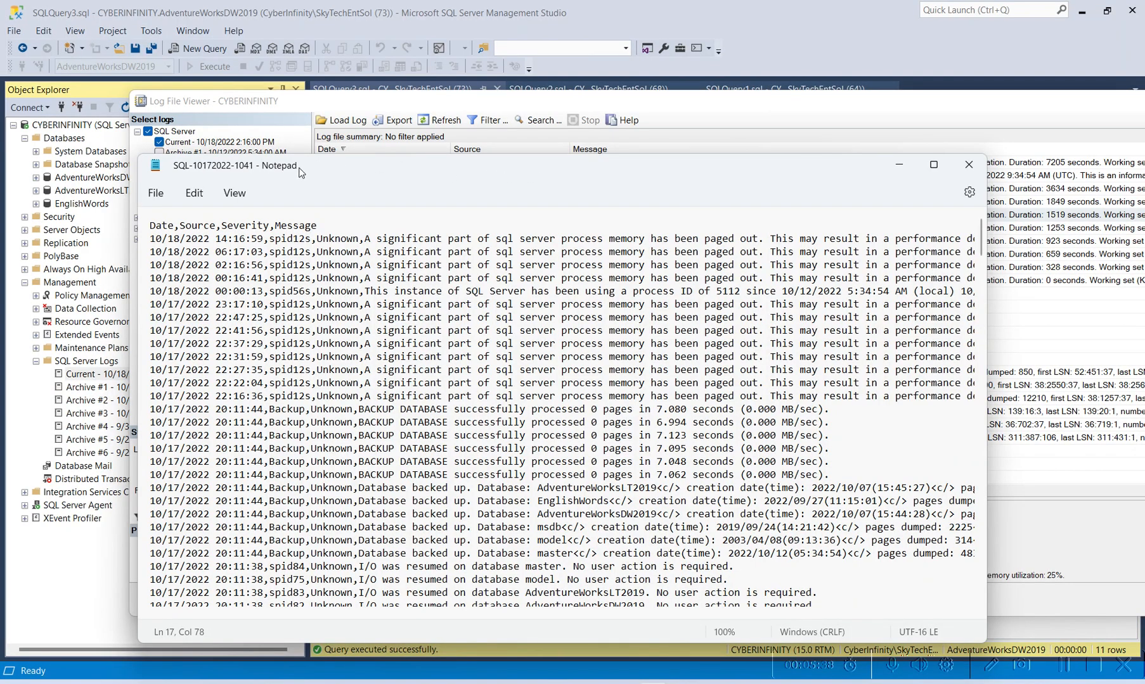
left_click_drag(231, 178, 759, 135)
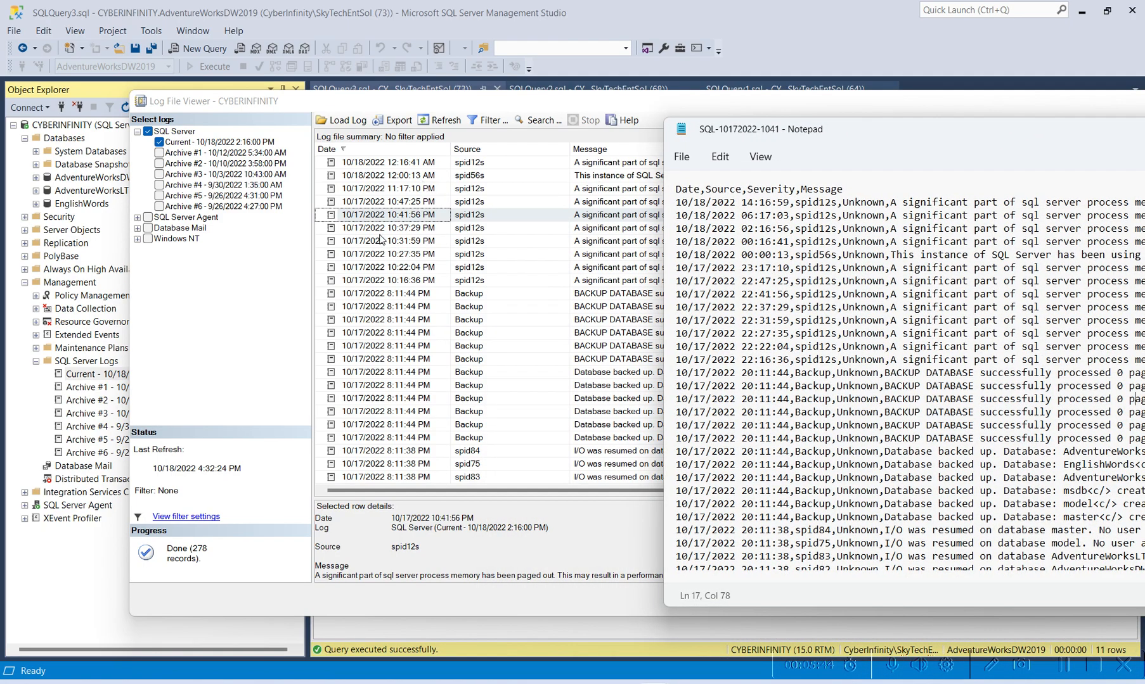
Read through the exported log in Notepad down to its oldest entries.
left_click(709, 215)
scroll(755, 290, "down", 6)
scroll(736, 325, "down", 15)
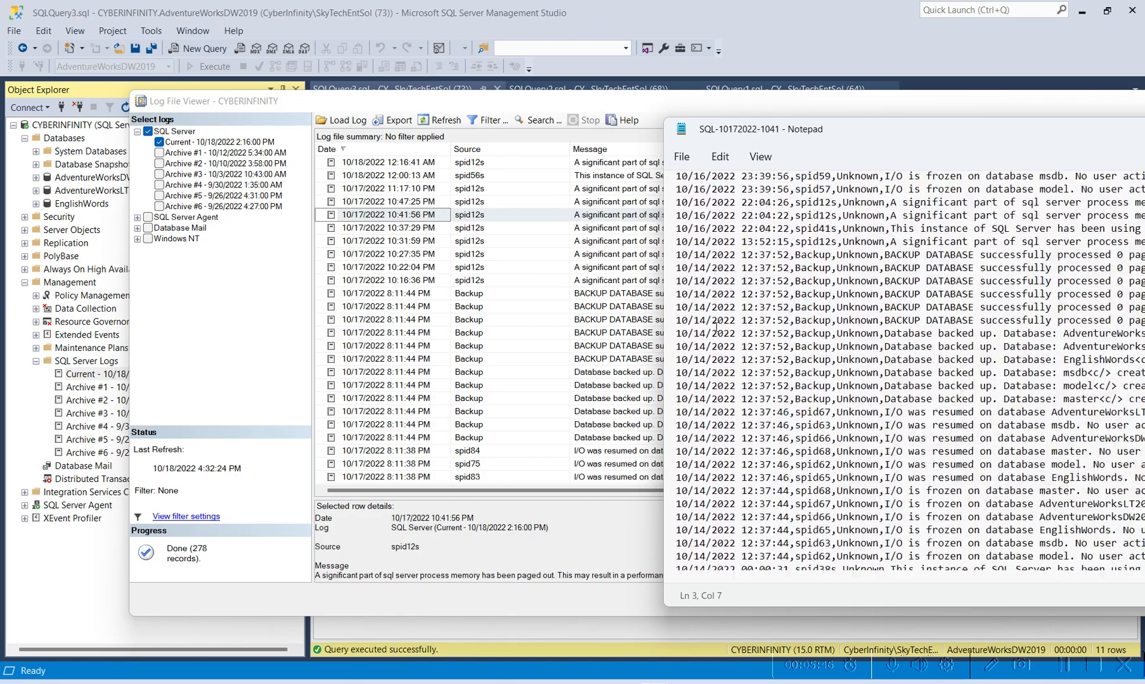
scroll(818, 390, "down", 15)
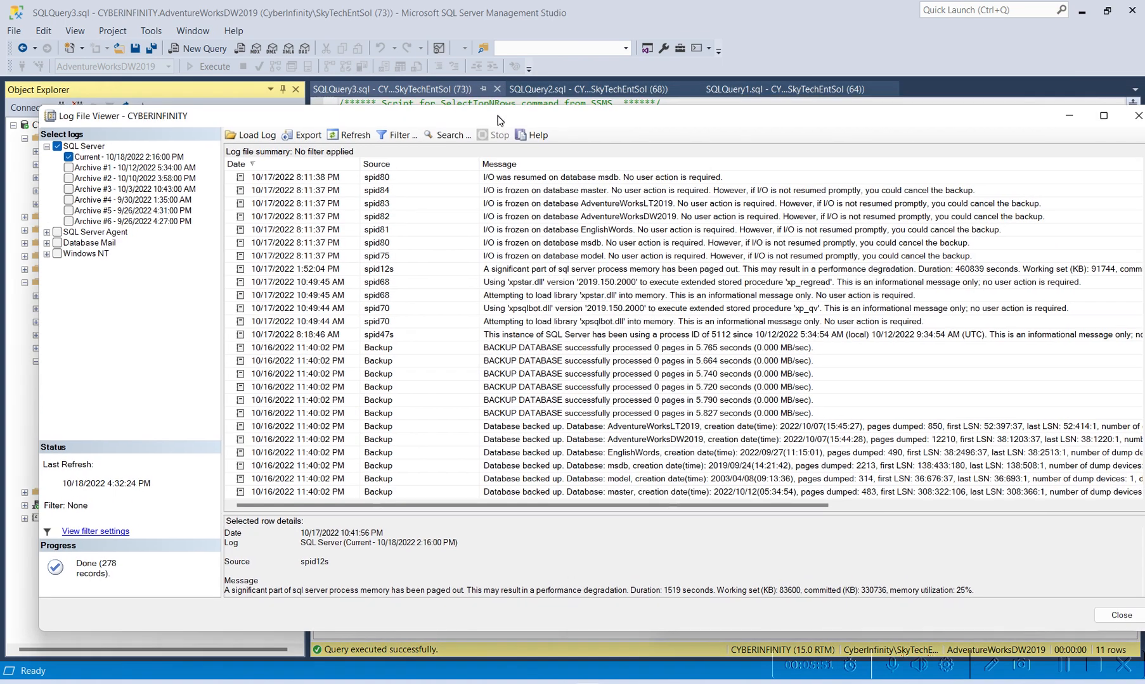
Close the Log File Viewer and bring the Management Studio window in front of Notepad.
left_click_drag(591, 101, 501, 118)
left_click(383, 260)
left_click(1137, 117)
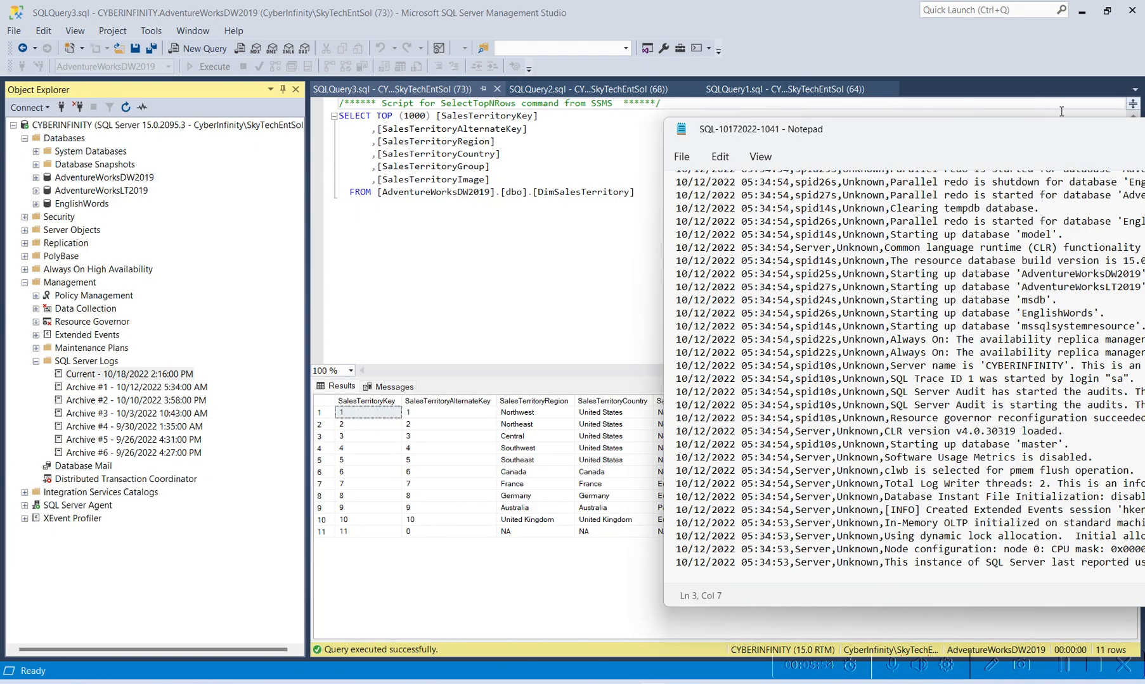
left_click(663, 23)
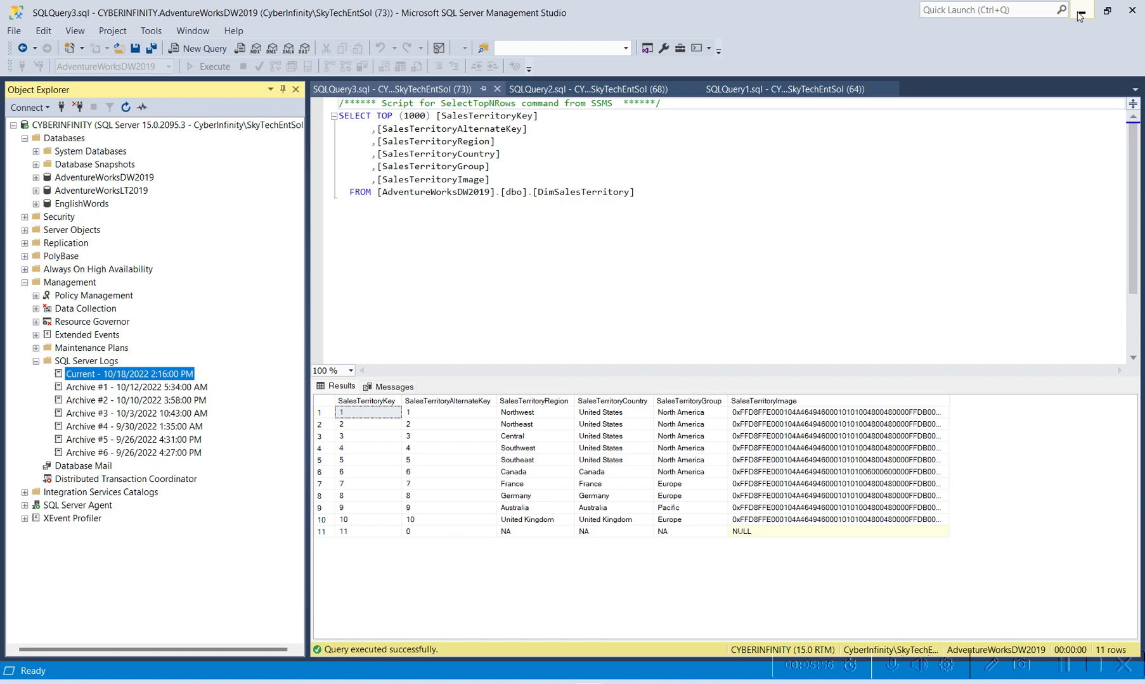
Switch to Splunk Enterprise in Edge and start adding data by uploading files from the computer.
mouse_move(458, 683)
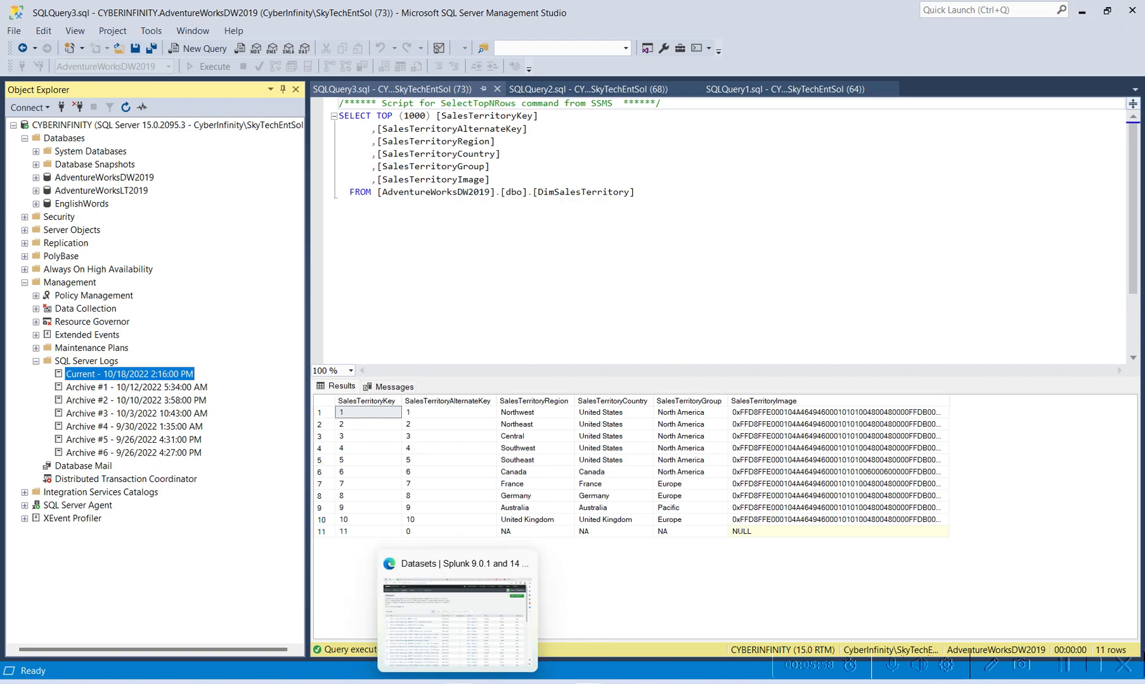
left_click(452, 662)
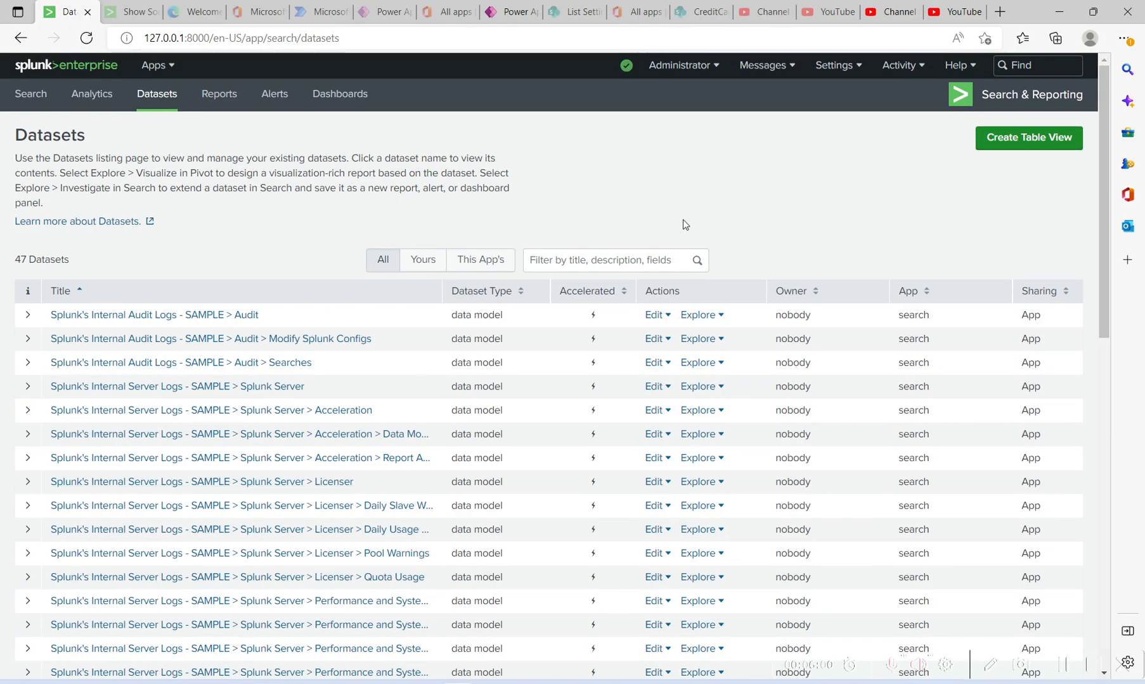
left_click(39, 69)
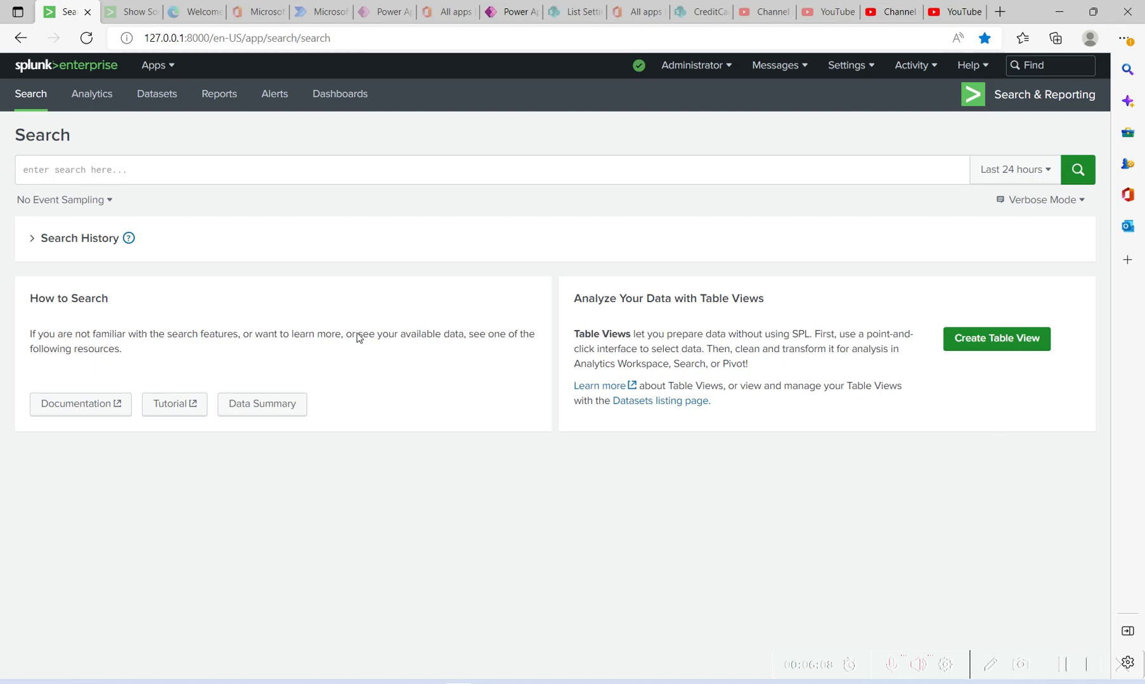
left_click(854, 67)
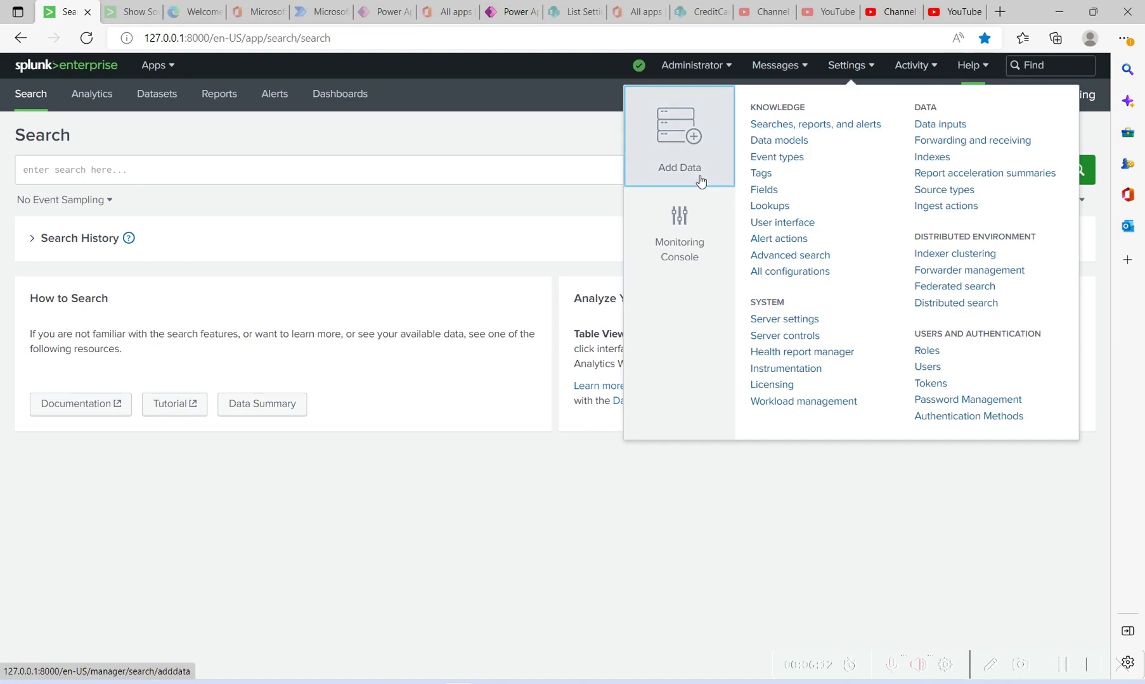
left_click(694, 139)
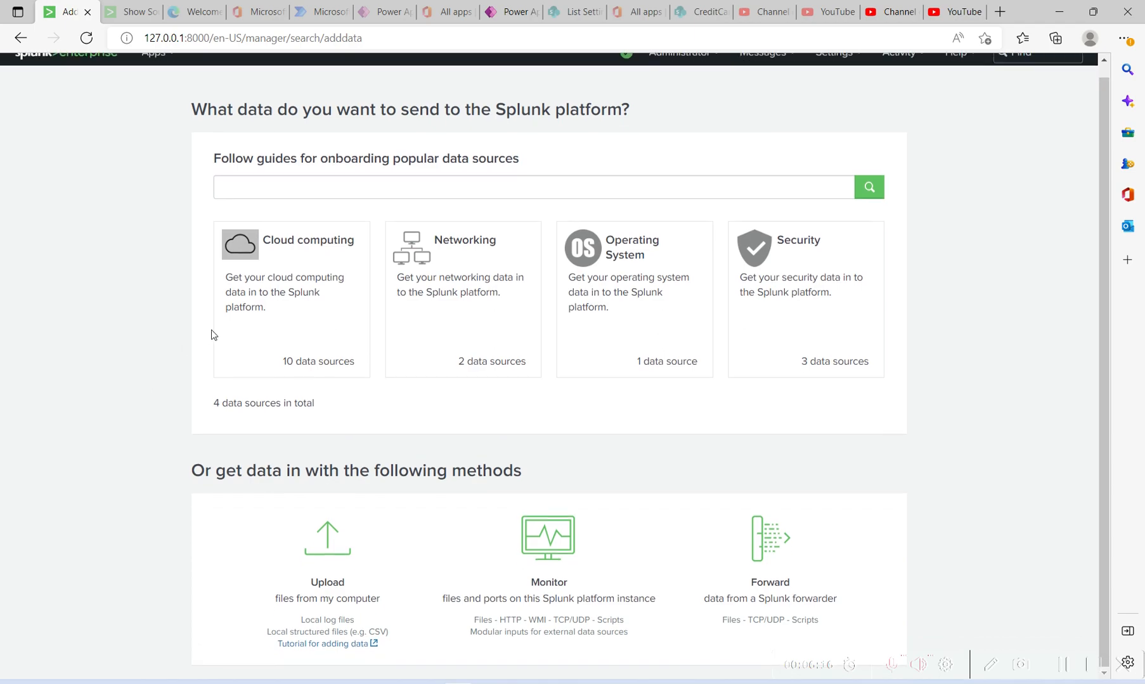
left_click(334, 584)
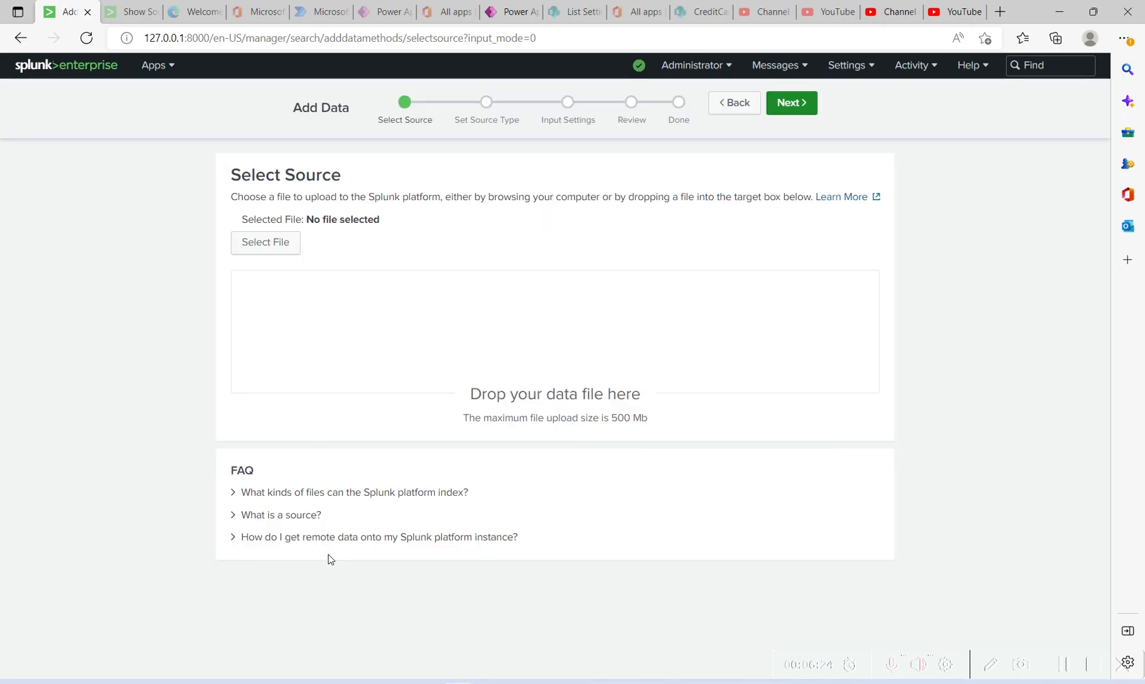
left_click(431, 680)
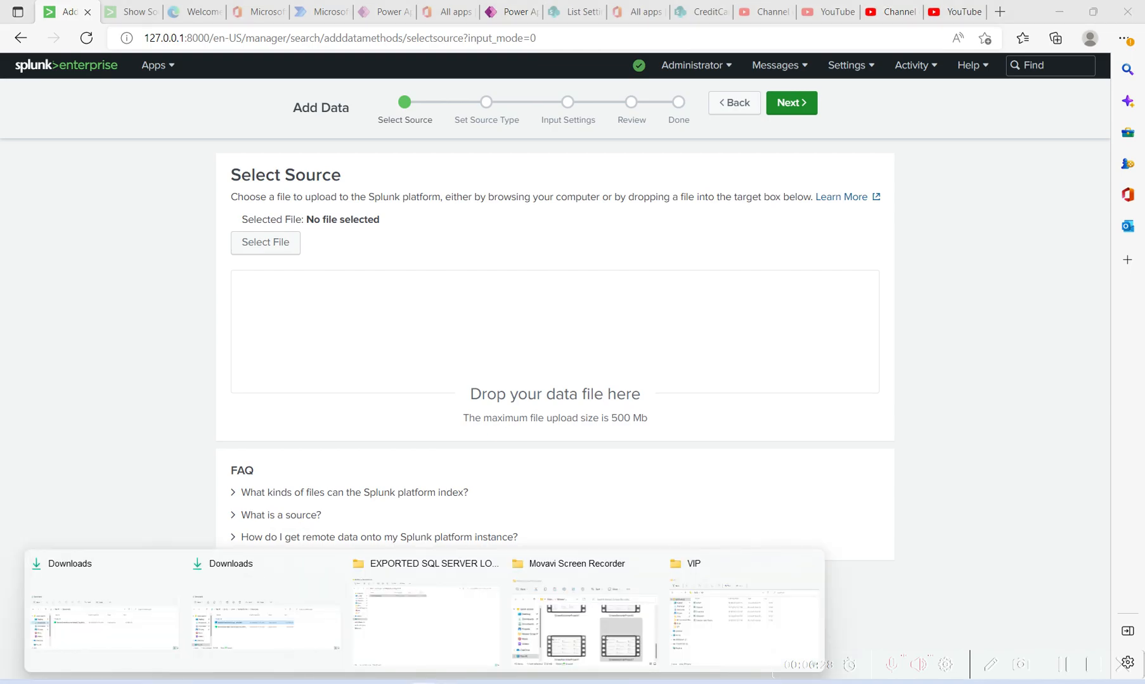
left_click(396, 608)
left_click_drag(327, 3, 515, 495)
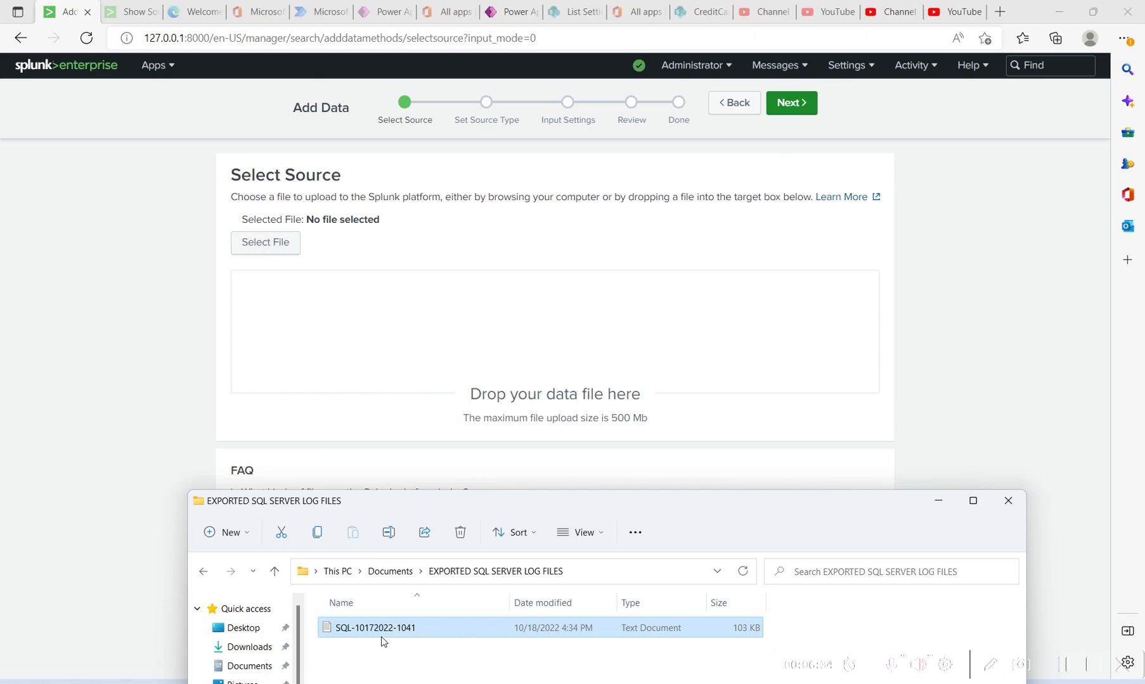
left_click_drag(380, 633, 336, 363)
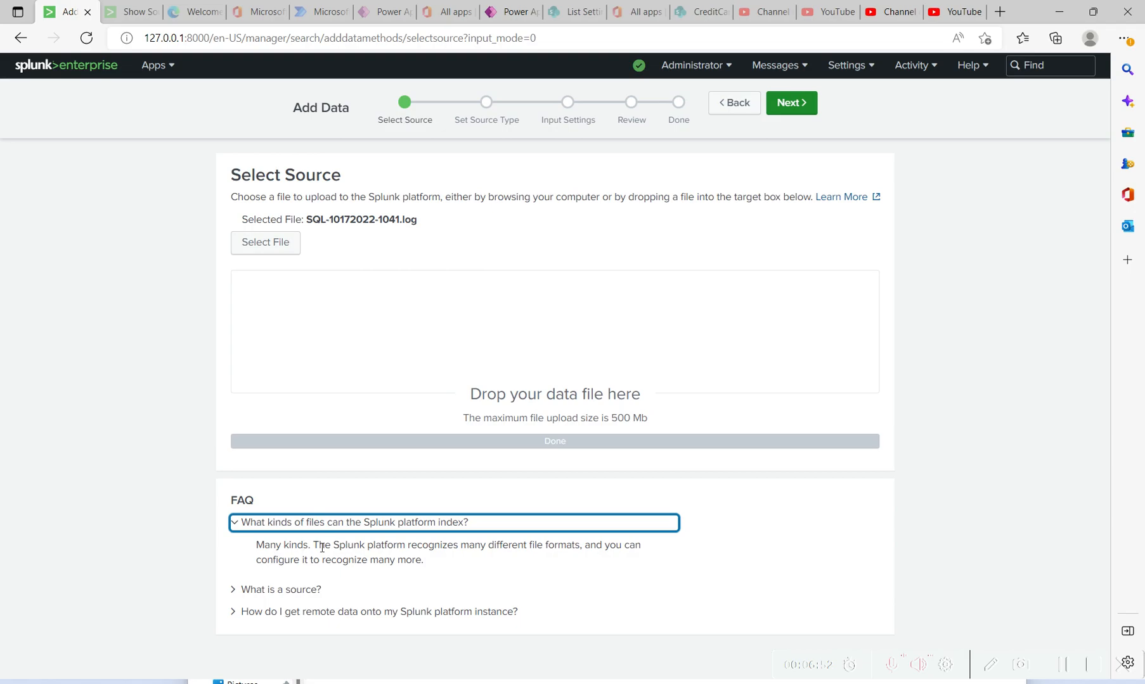
Read the FAQ answers on what kinds of files can be indexed and what a source is.
mouse_move(313, 545)
left_mouse_down()
mouse_move(646, 546)
mouse_move(350, 574)
mouse_move(329, 561)
mouse_move(429, 566)
mouse_move(321, 560)
left_mouse_up()
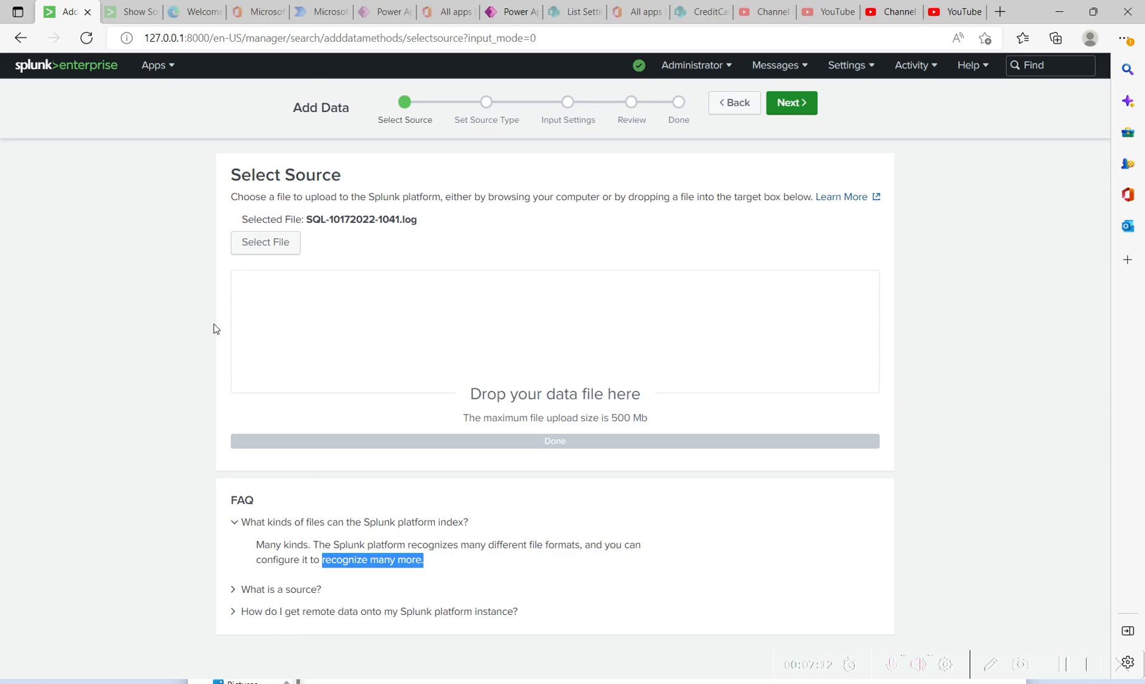
left_click(161, 384)
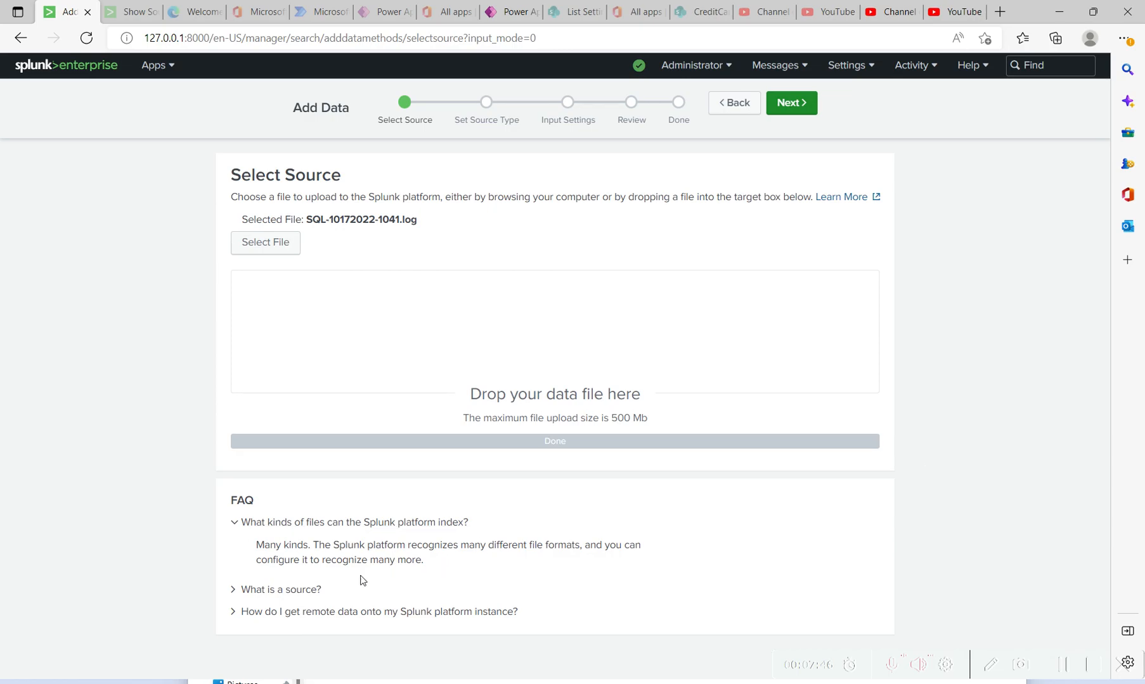
left_click(238, 598)
scroll(121, 532, "down", 1)
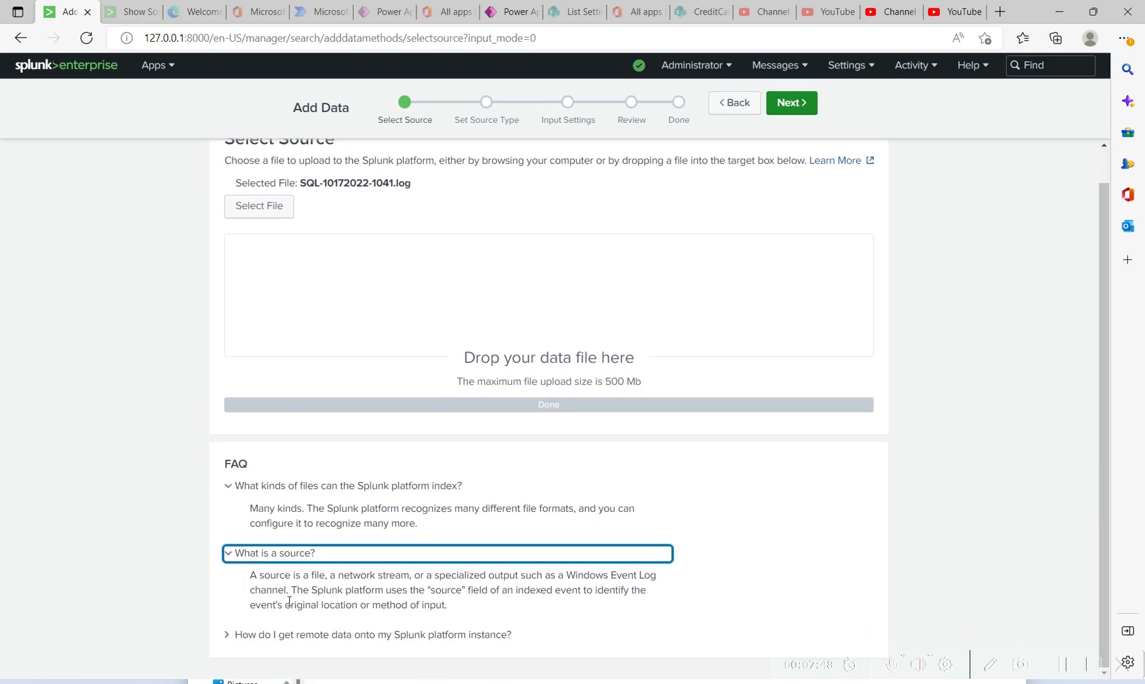
left_click_drag(328, 577, 567, 577)
left_click(499, 579)
left_click(675, 581)
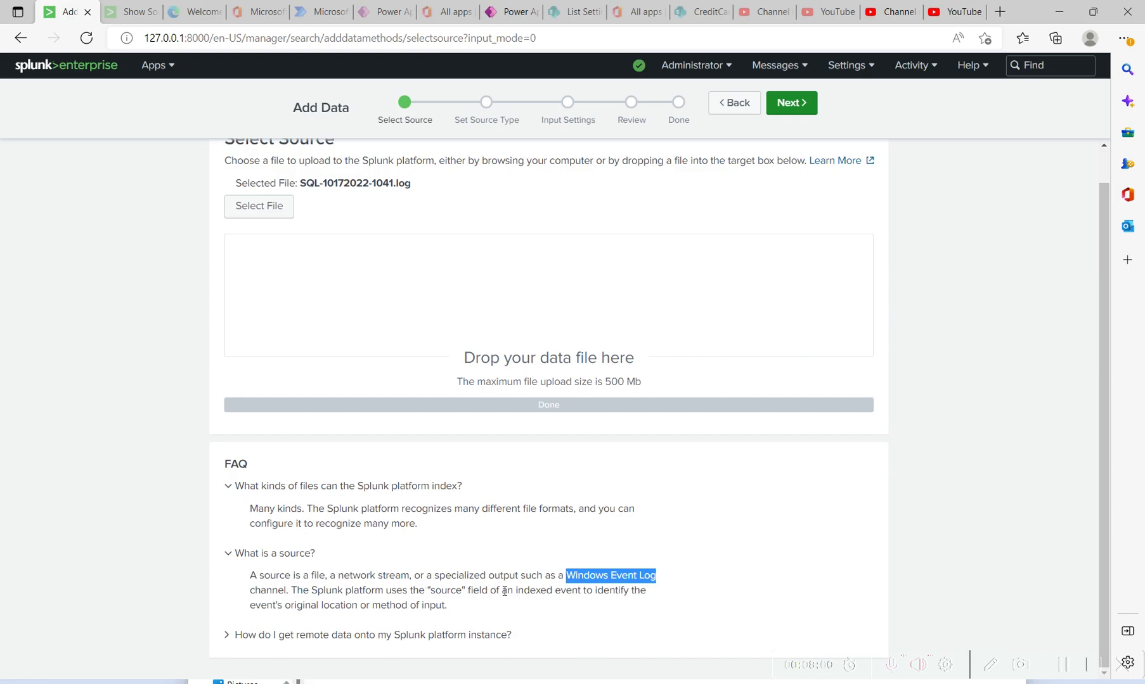
left_click_drag(516, 593, 571, 594)
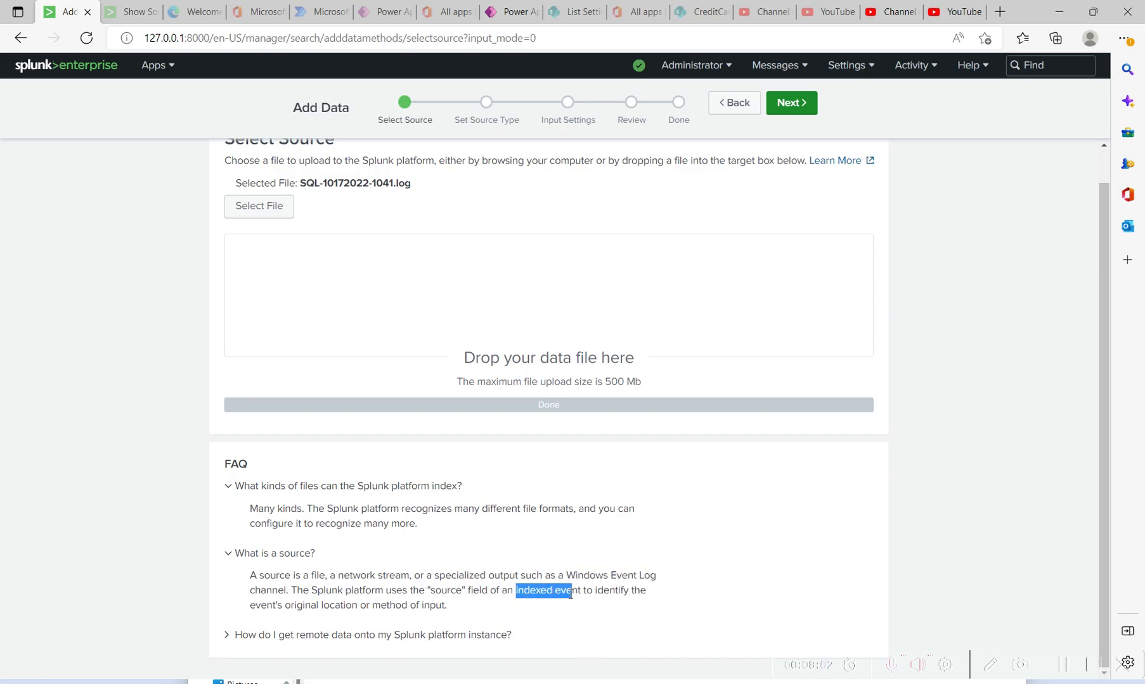
left_click(417, 608)
left_click(671, 596)
left_click_drag(514, 591, 584, 596)
left_click(701, 607)
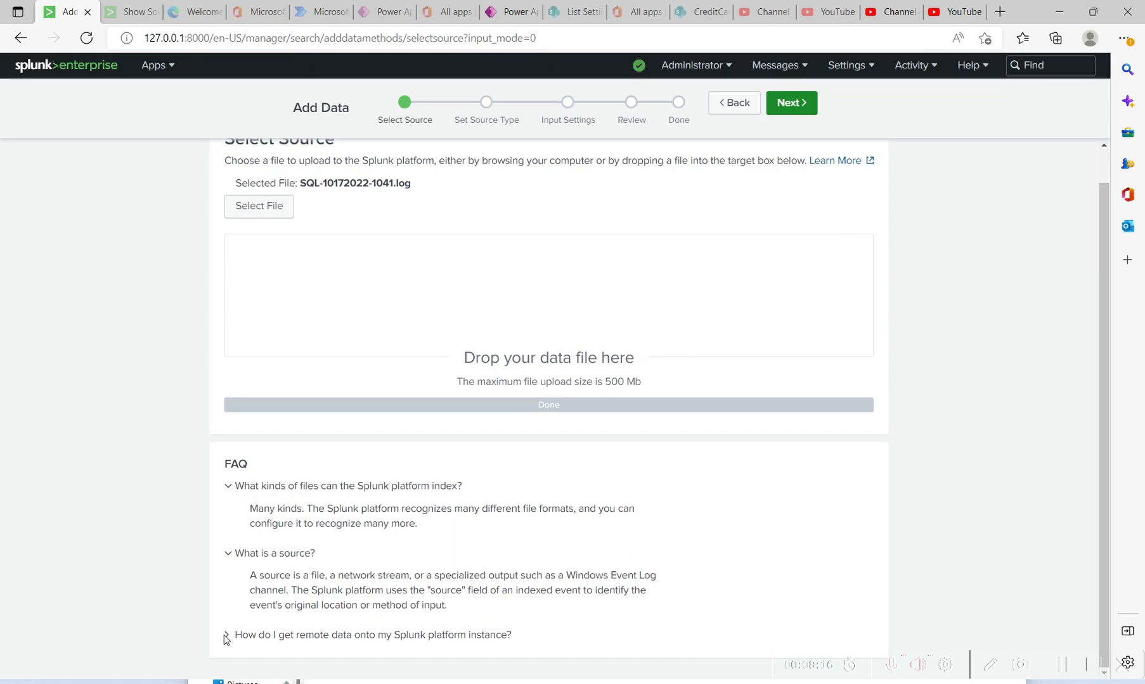
Check the selected file's name and continue to the Set Source Type stage.
scroll(723, 444, "up", 1)
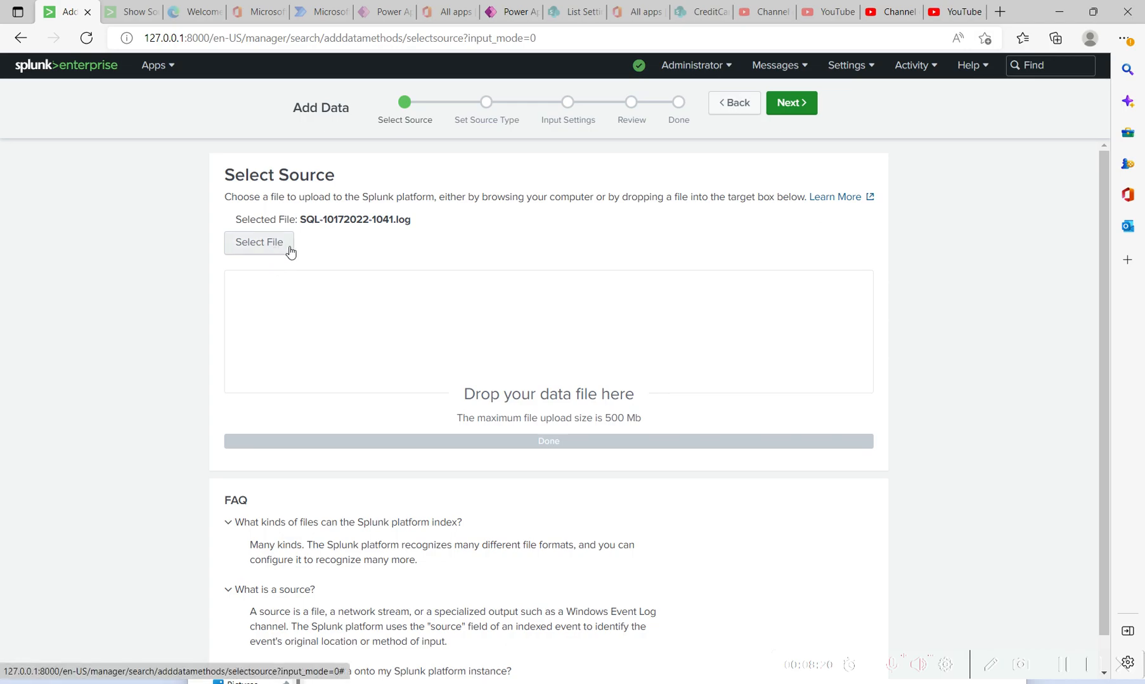
left_click_drag(424, 233, 299, 222)
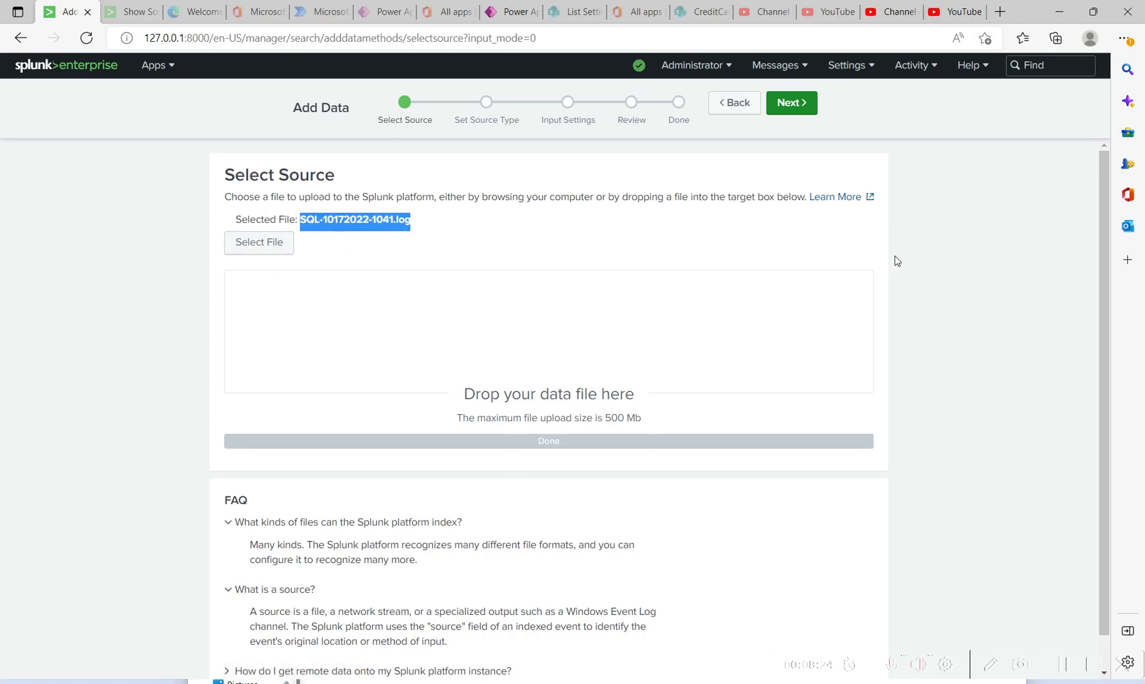
left_click(559, 314)
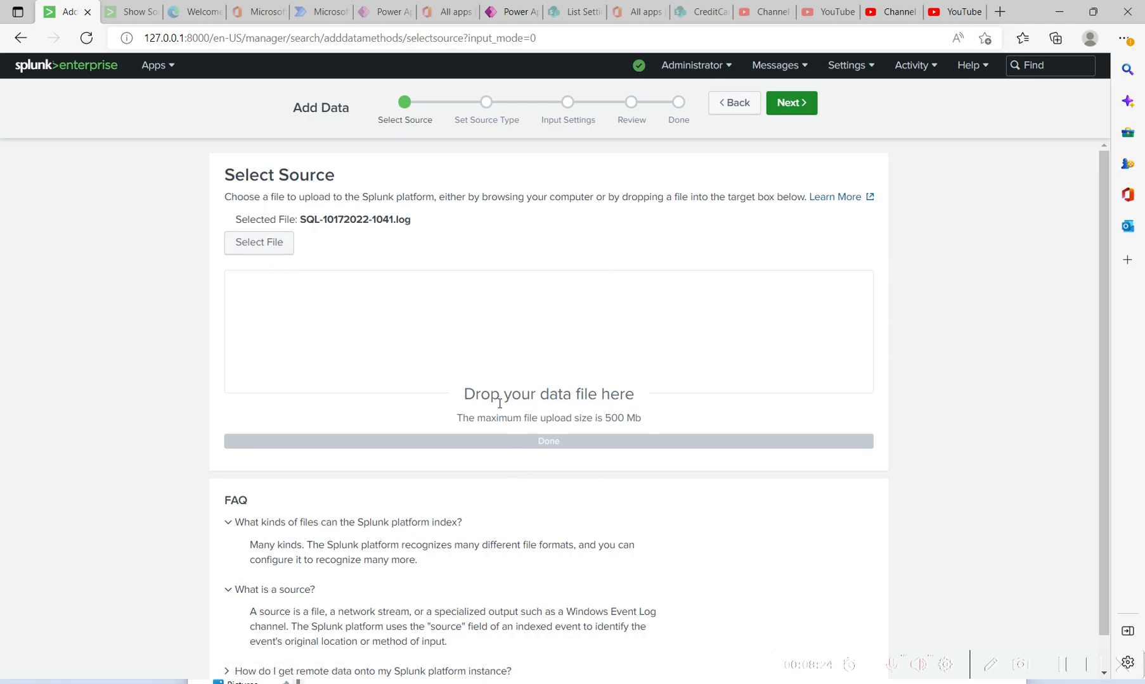
left_click(793, 109)
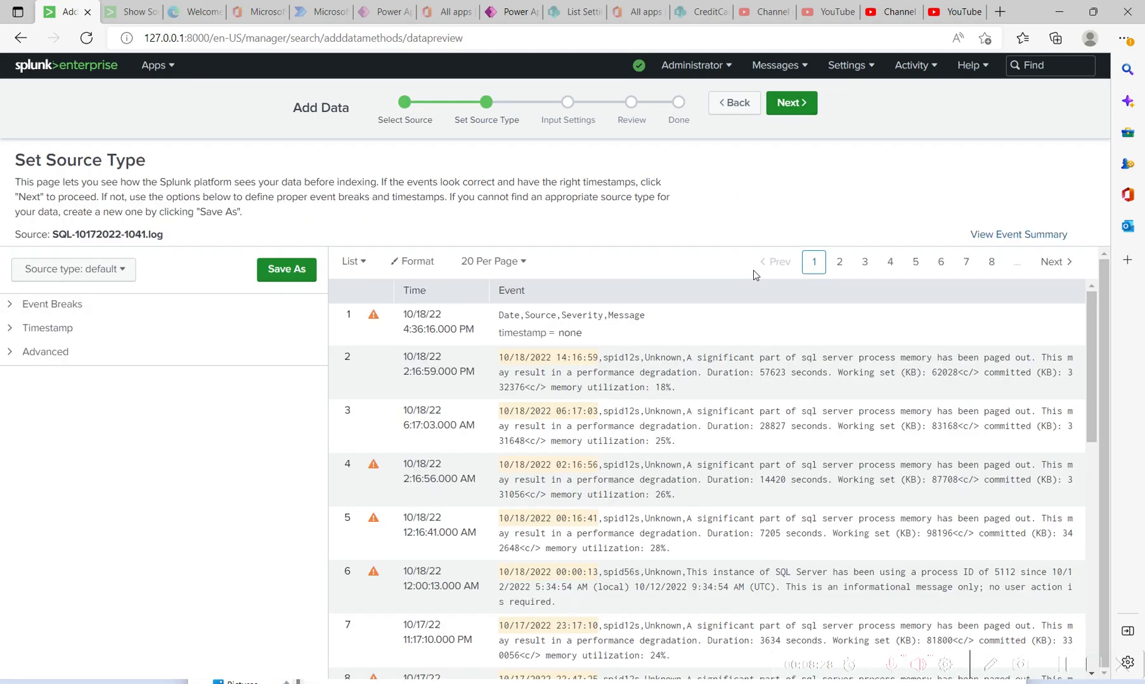
Look through the available source type categories and leave the default source type selected.
left_click(121, 271)
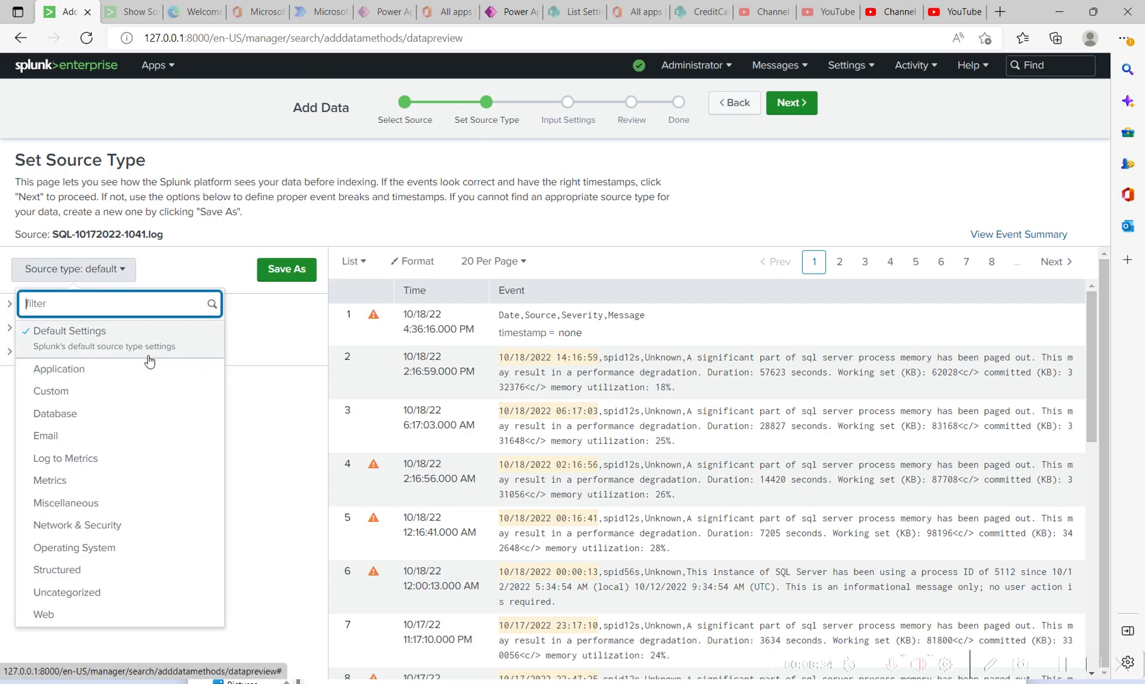
mouse_move(89, 402)
mouse_move(61, 472)
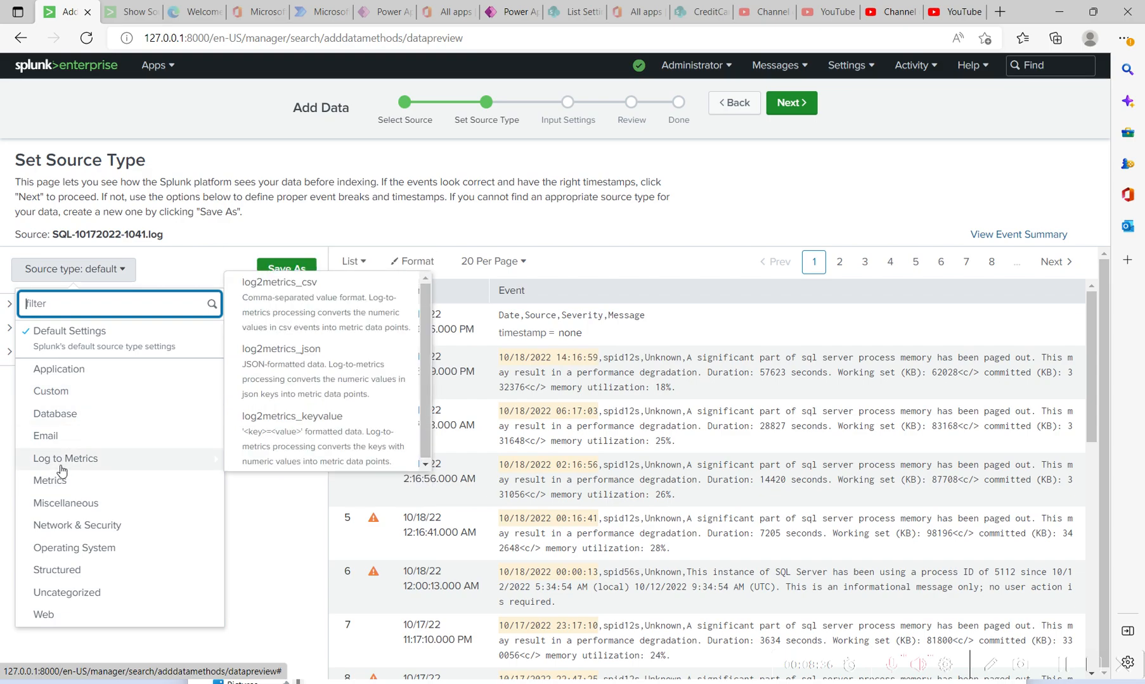
mouse_move(64, 598)
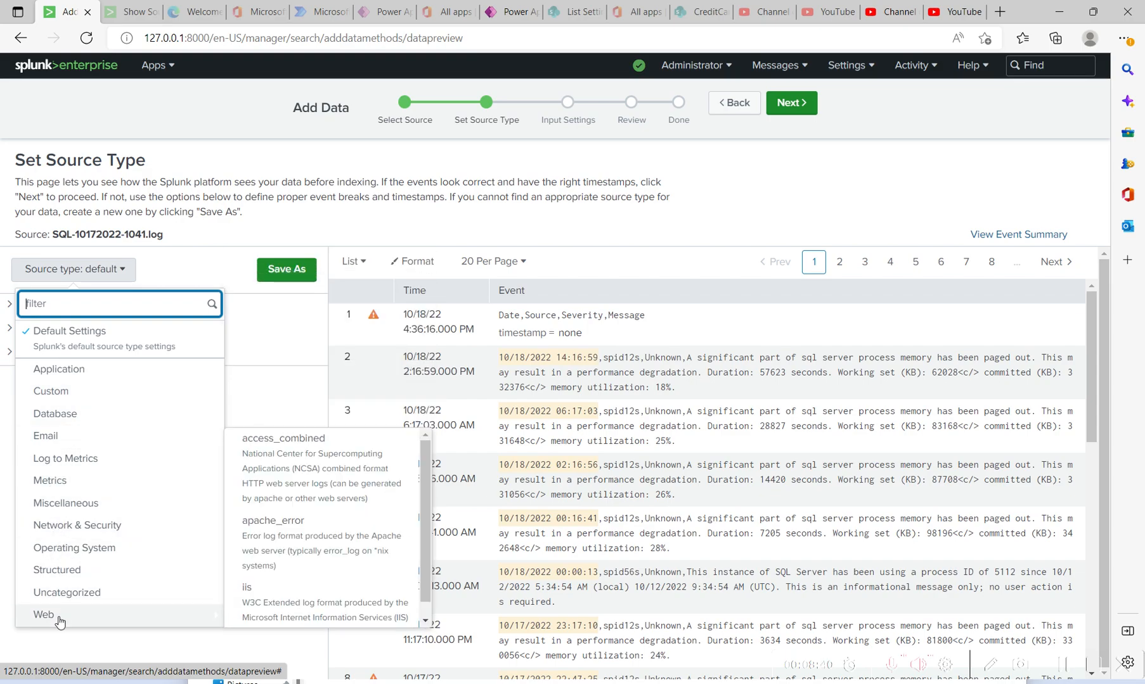
mouse_move(158, 376)
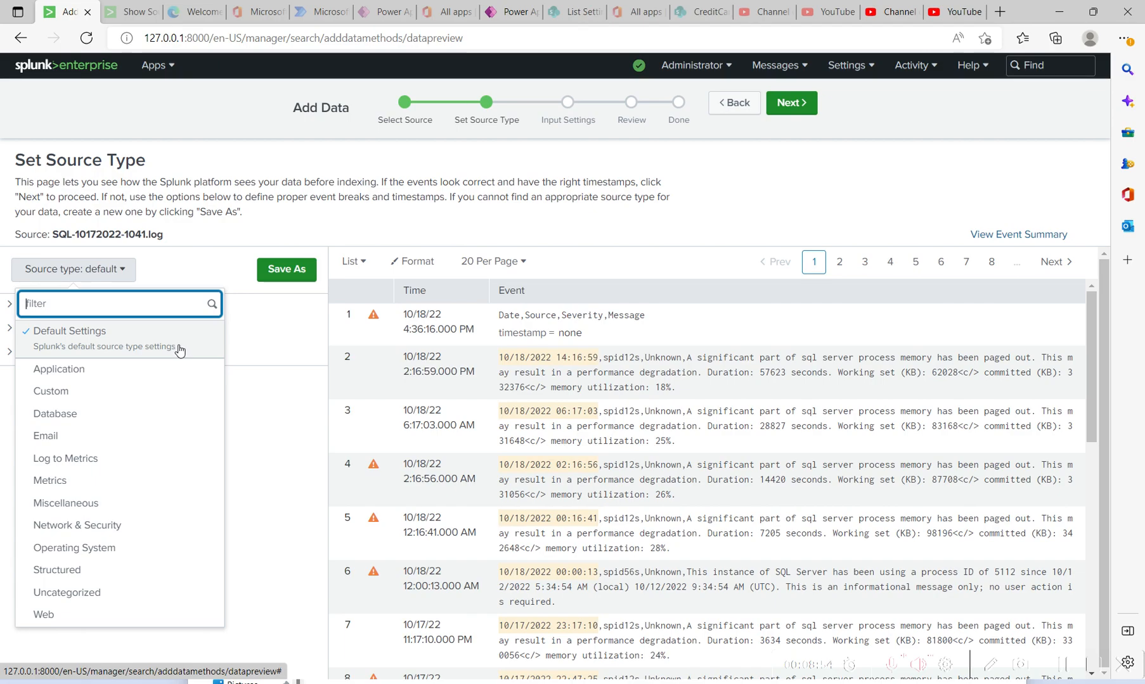
left_click(301, 230)
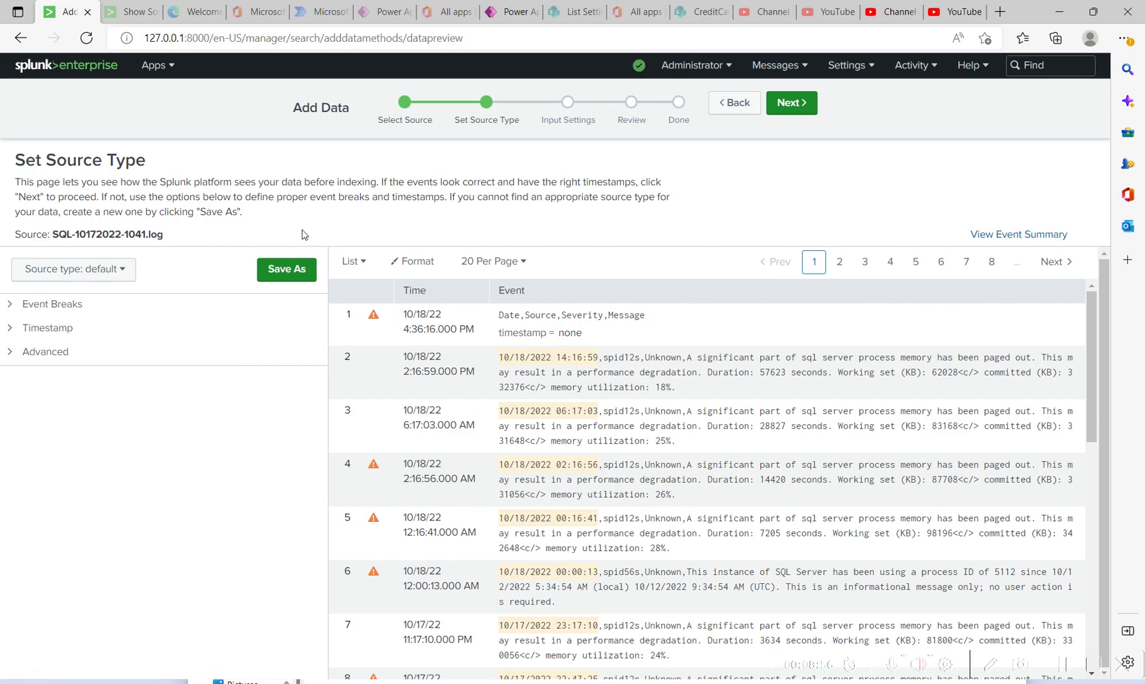
Inspect the Timestamp and Advanced source type settings, then collapse both sections.
left_click(11, 353)
left_click(12, 329)
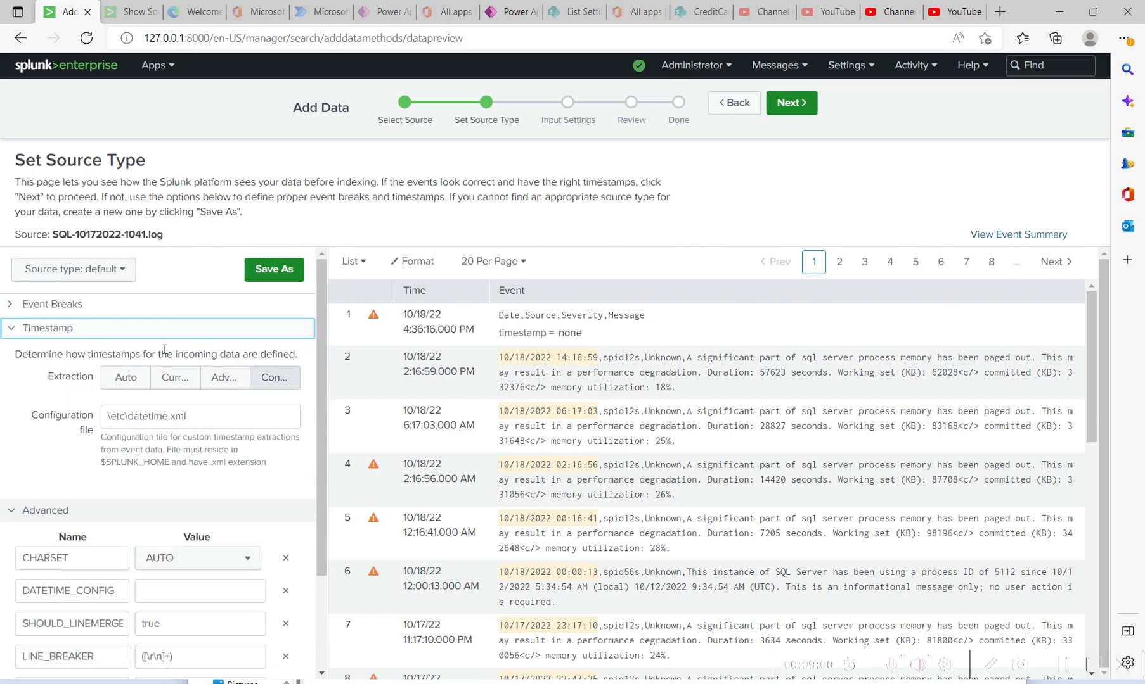
left_click(12, 329)
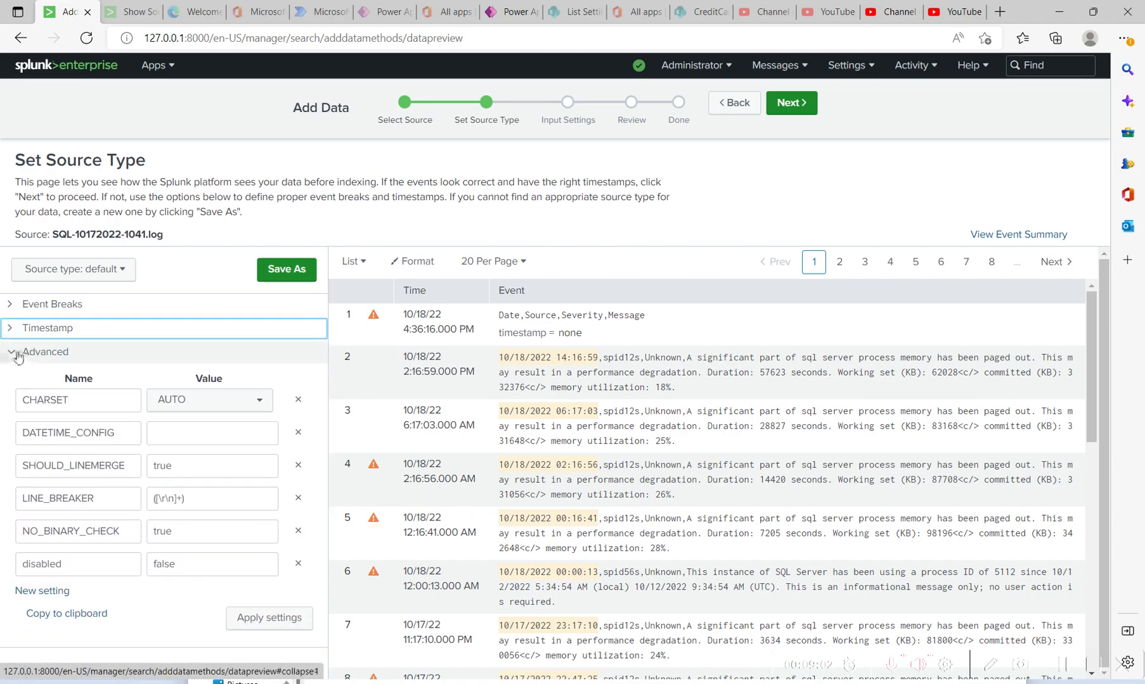
left_click(63, 352)
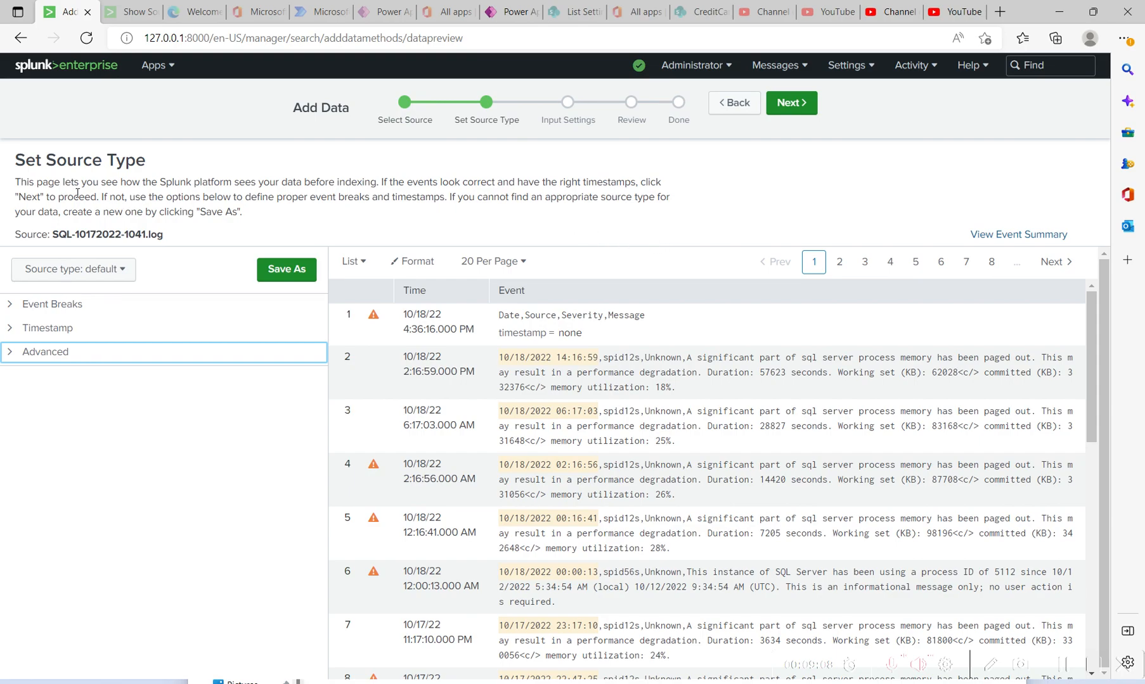
Review the log's source name and browse its event preview through pages 2 and 3.
left_click_drag(168, 235, 54, 235)
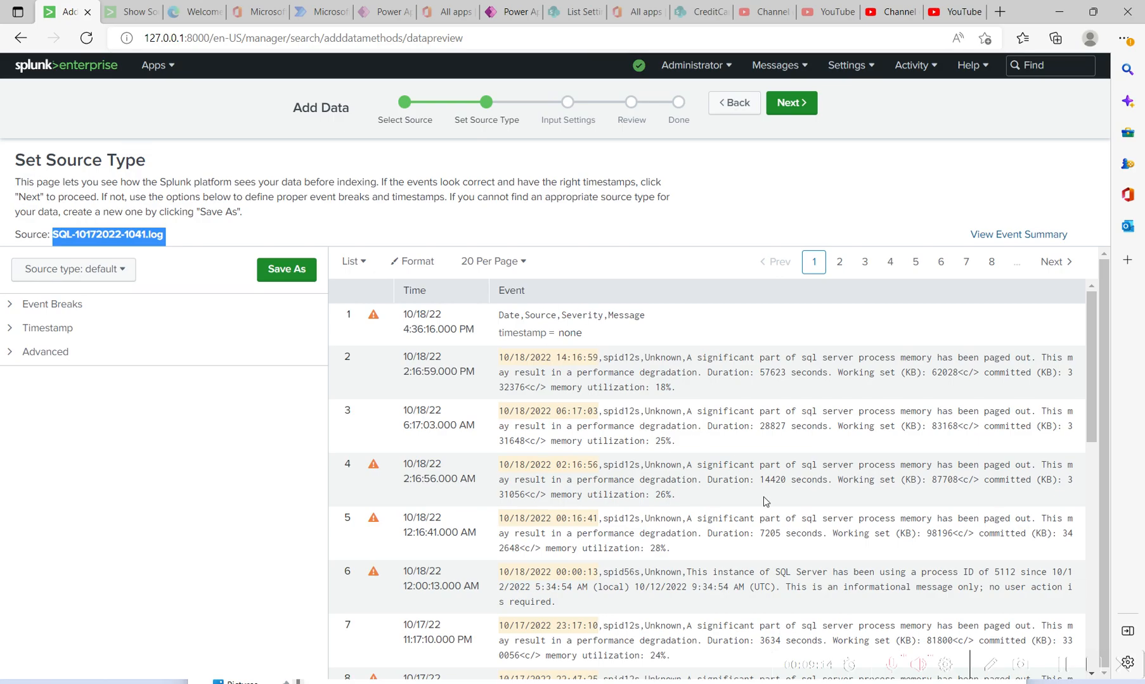
scroll(886, 388, "down", 5)
scroll(886, 388, "up", 4)
left_click(838, 261)
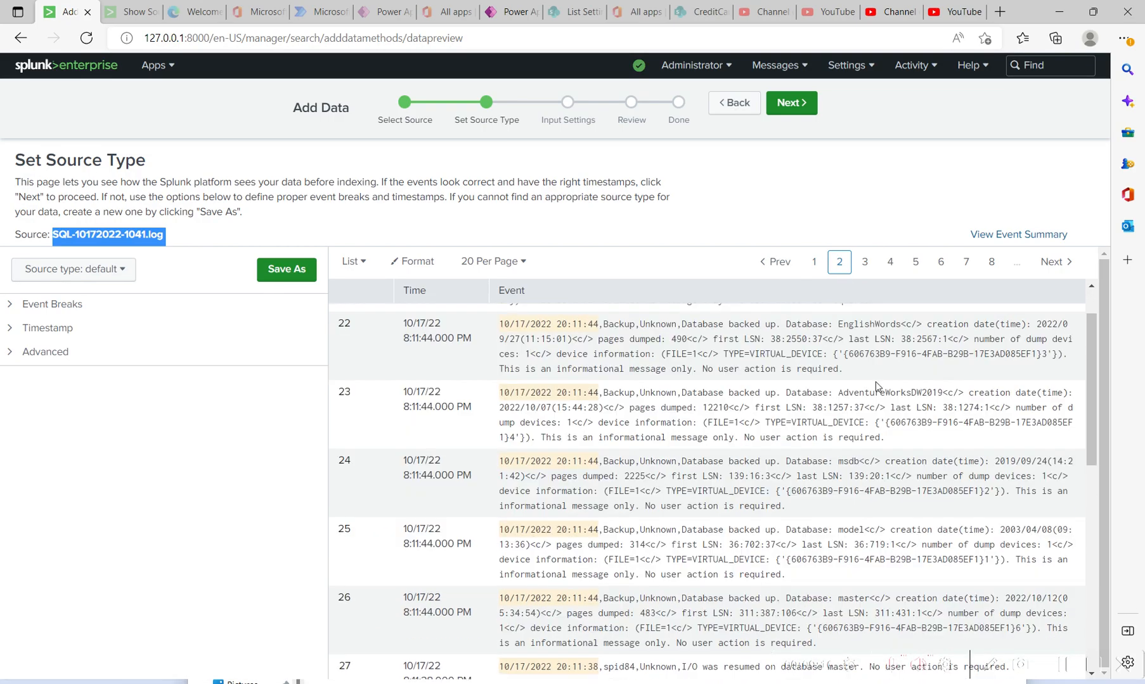
left_click(864, 262)
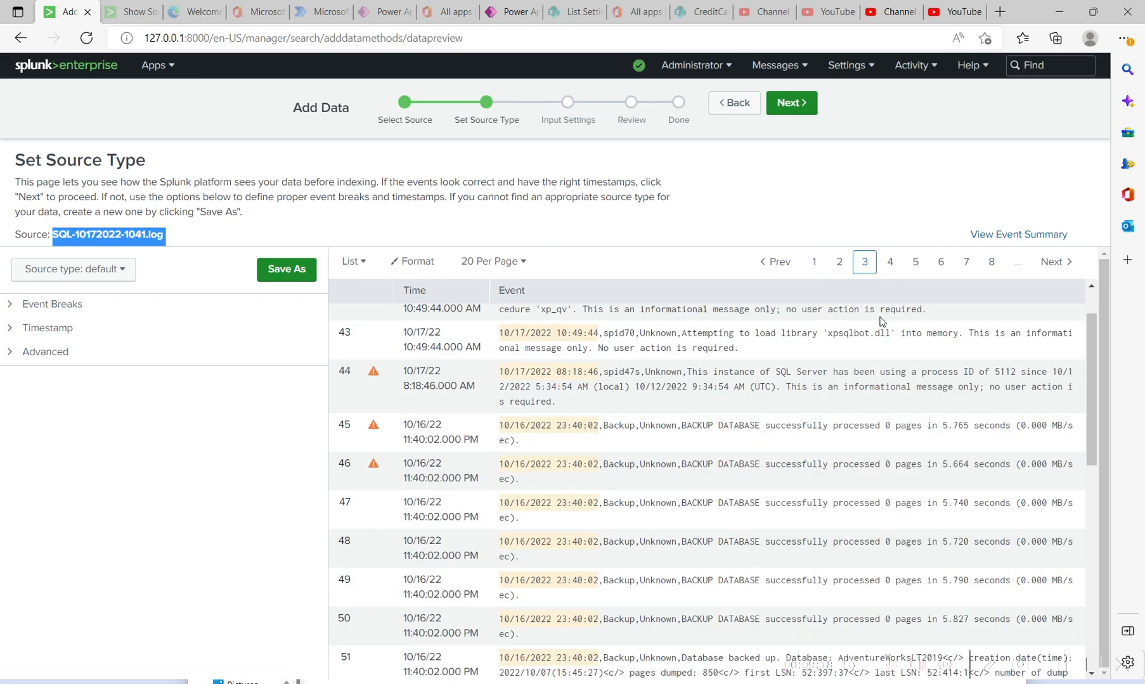
Proceed from the event preview and name the new source type SQL-Server-Log-4-39-PM.
left_click(791, 102)
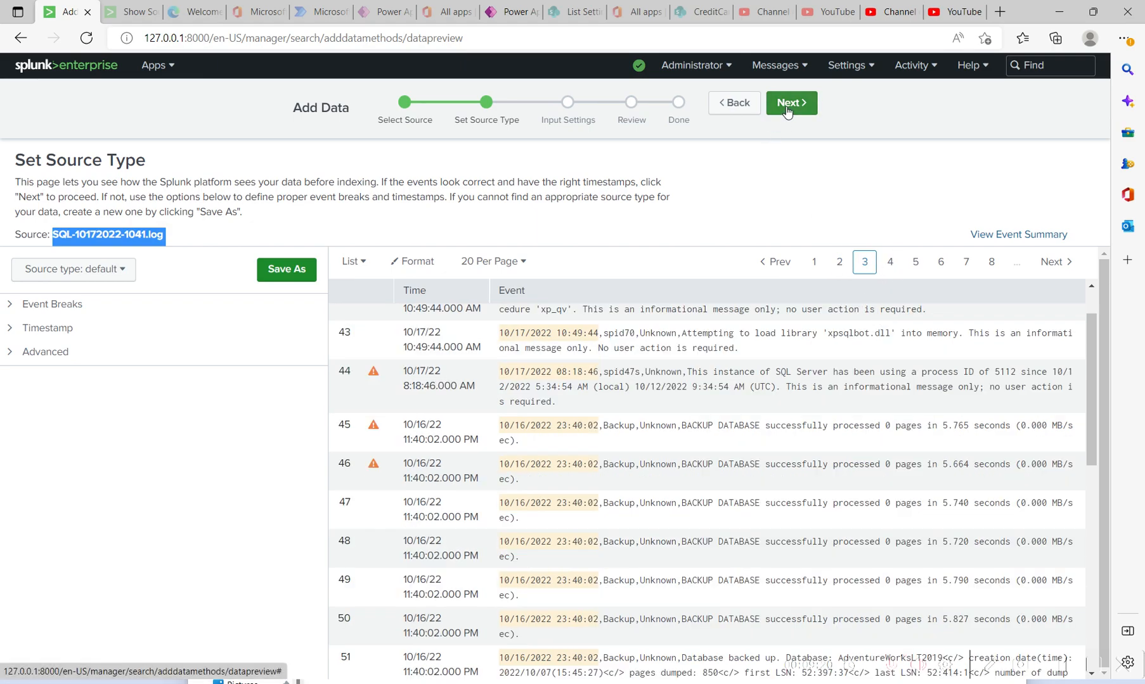
left_click(583, 156)
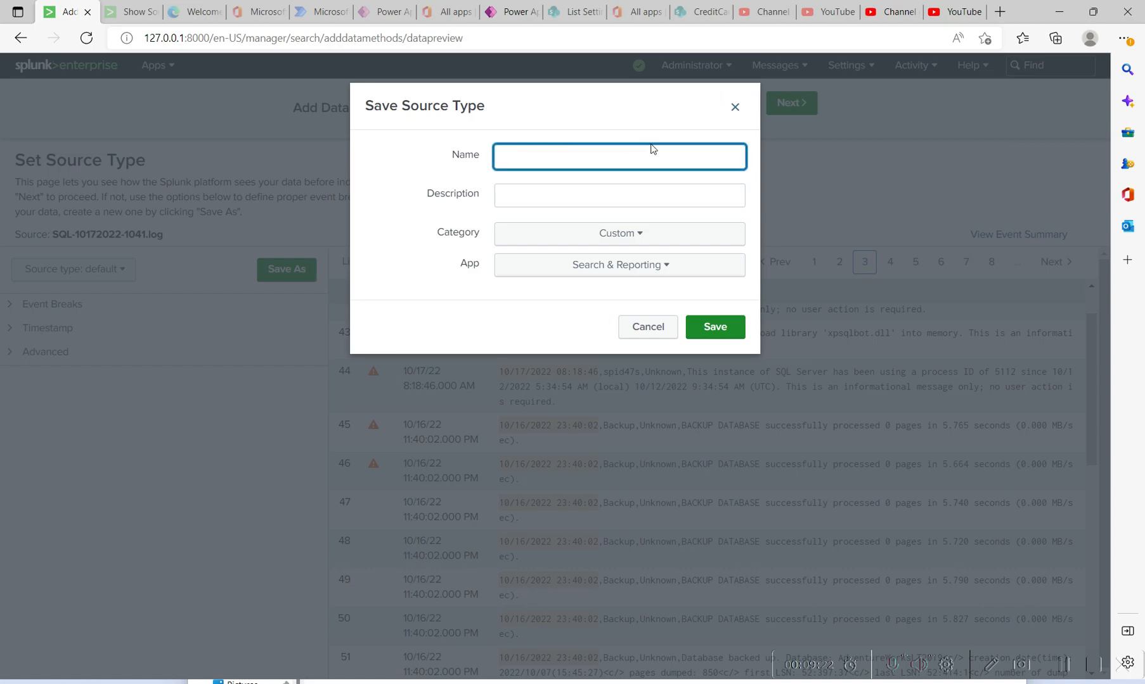
type("SQL ")
type("Server")
type(" Log")
type("-4")
type("-AE")
key("BackSpace")
key("BackSpace")
type("39")
type("PM")
left_click(594, 155)
type("-")
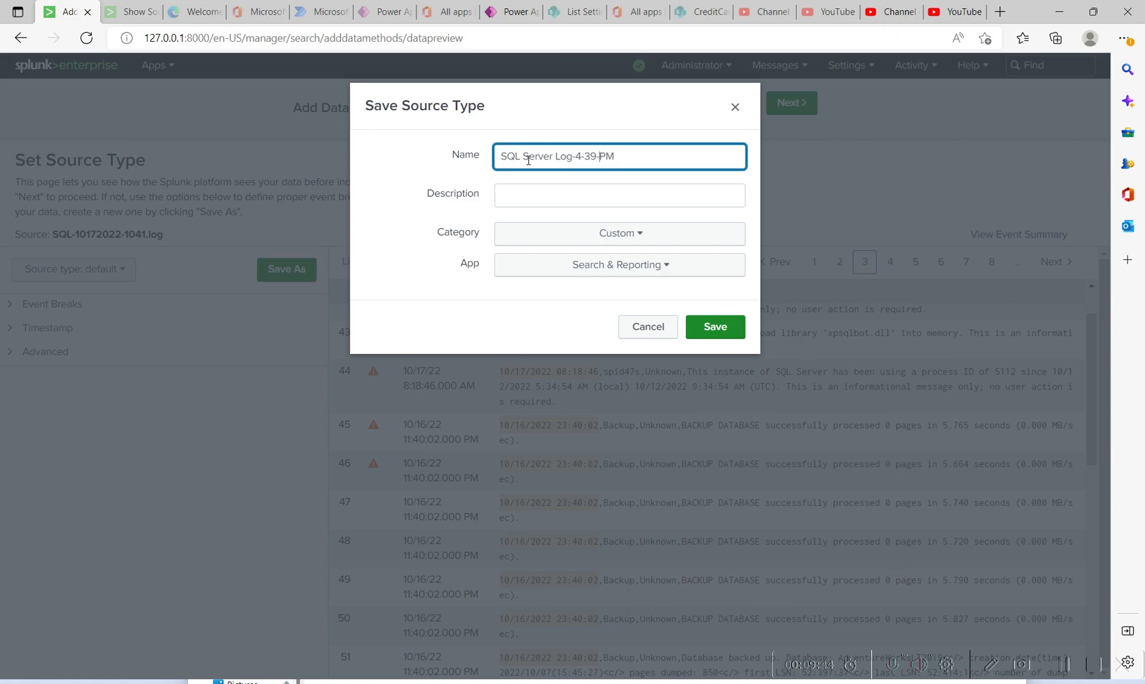
left_click(525, 158)
key("BackSpace")
type("-")
key("BackSpace")
type("-")
key("Tab")
left_click(650, 157)
Describe the new source type as "SQL Server Log file." and set its category to Database.
left_click(605, 195)
type("sq")
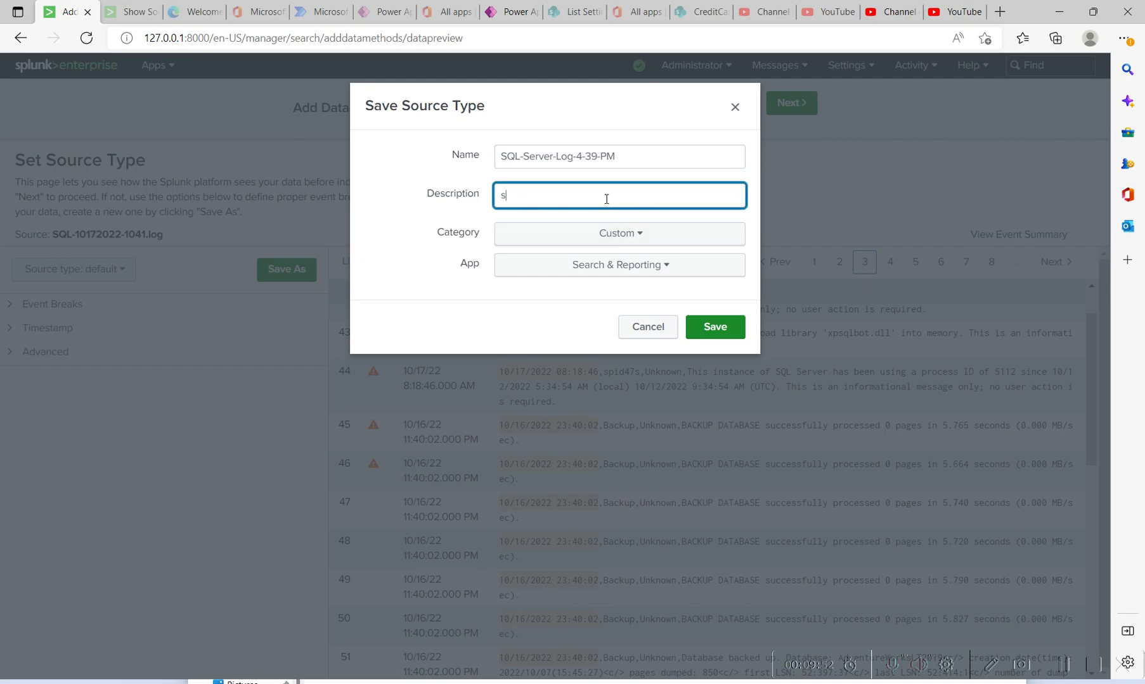
key("BackSpace")
key("BackSpace")
type("SQL Server Log file")
left_click(638, 235)
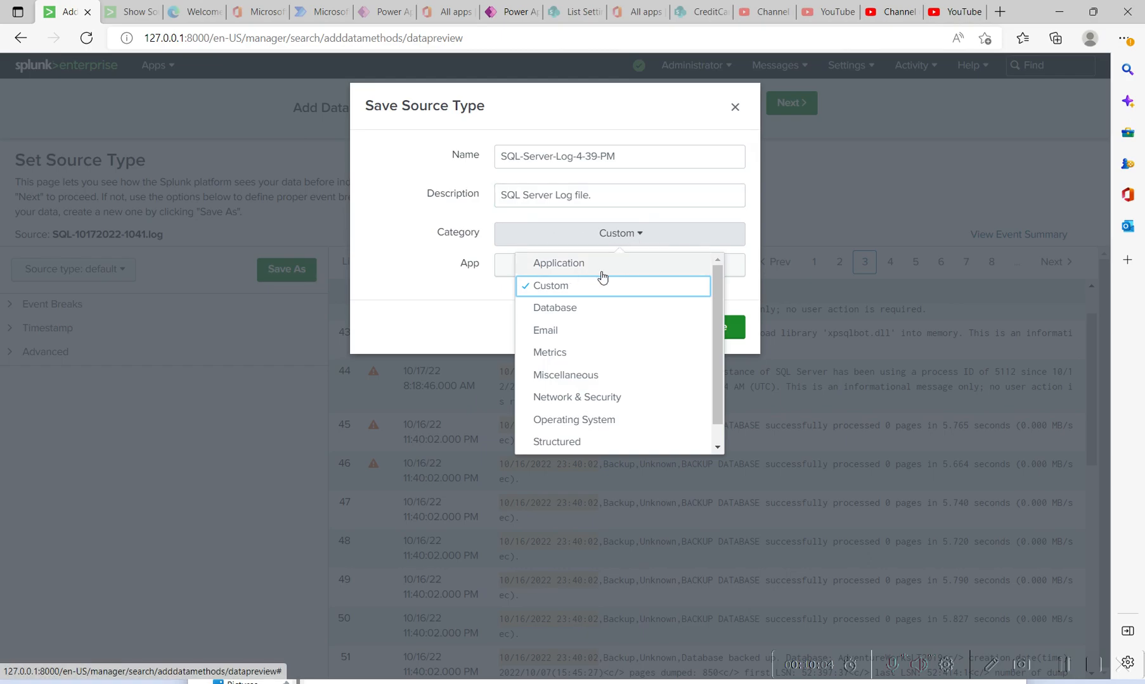
scroll(723, 374, "down", 1)
scroll(723, 368, "up", 1)
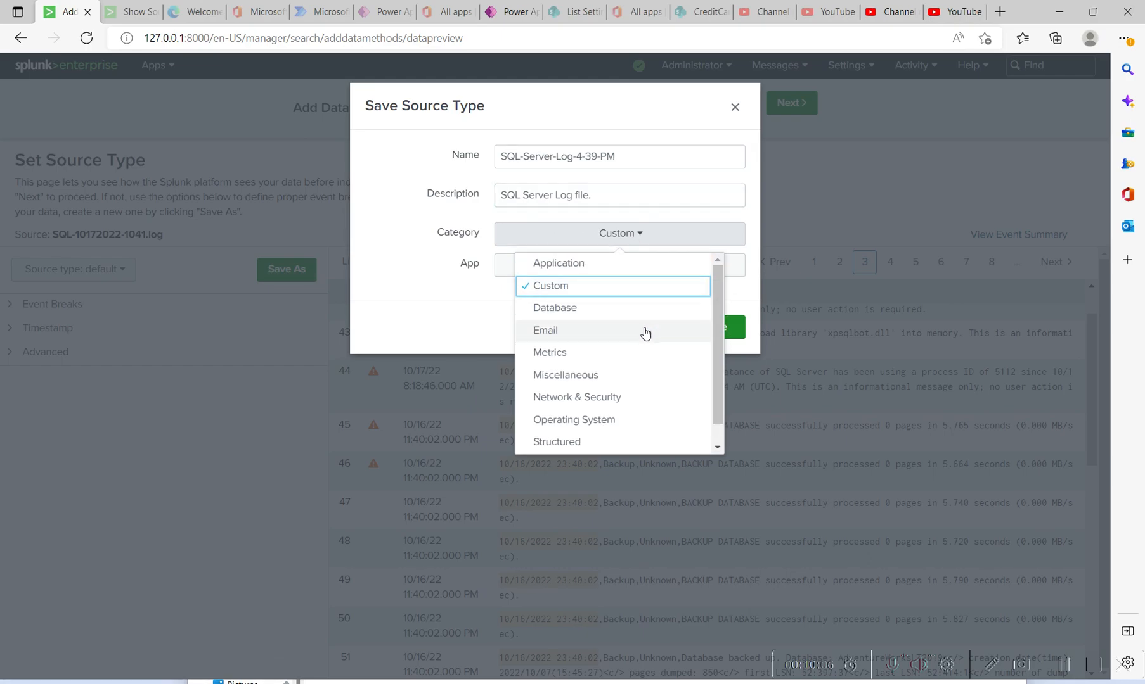
left_click(603, 311)
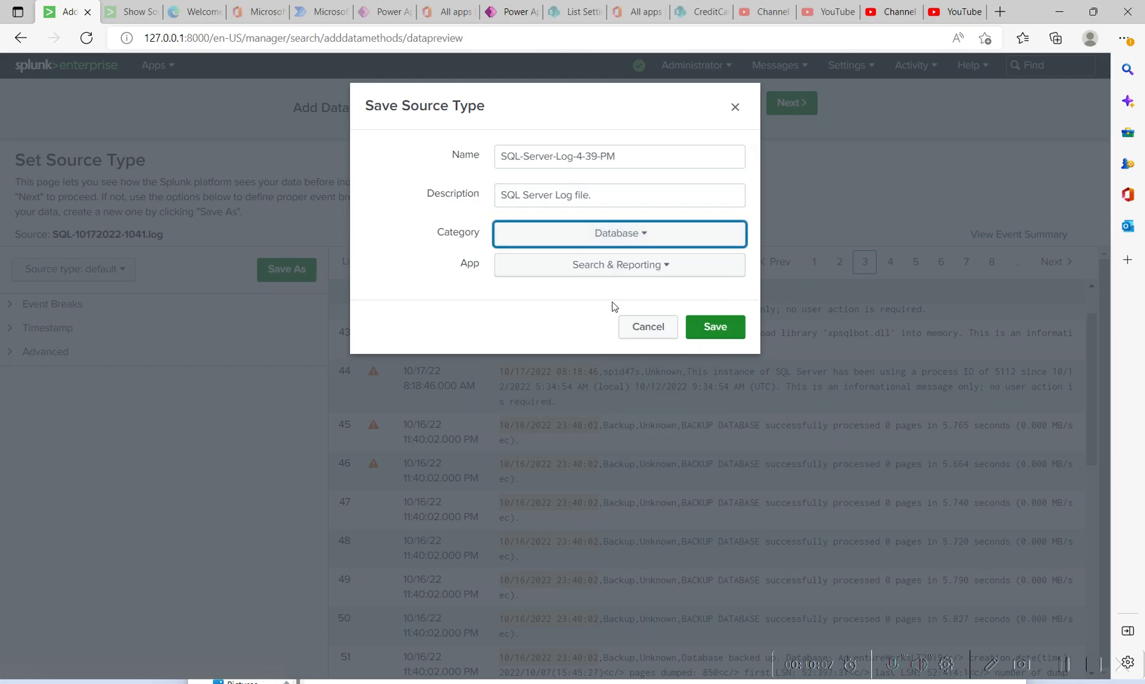
Keep Search & Reporting as the source type's app, then save the source type and proceed to the input settings.
left_click(664, 265)
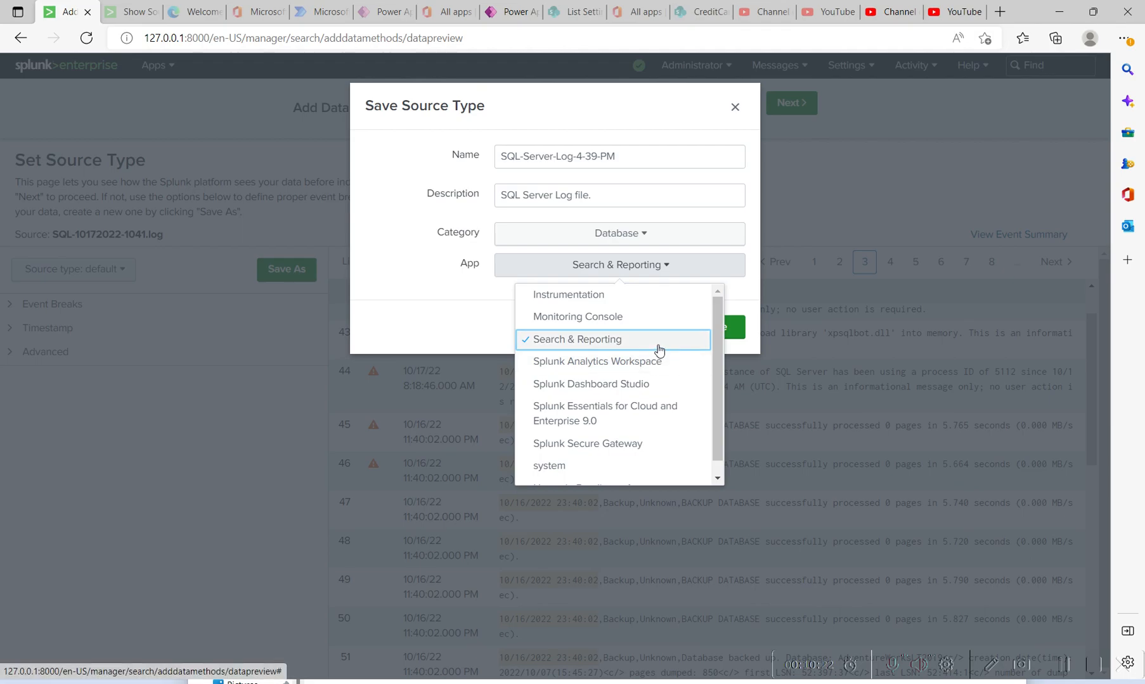
scroll(669, 397, "down", 1)
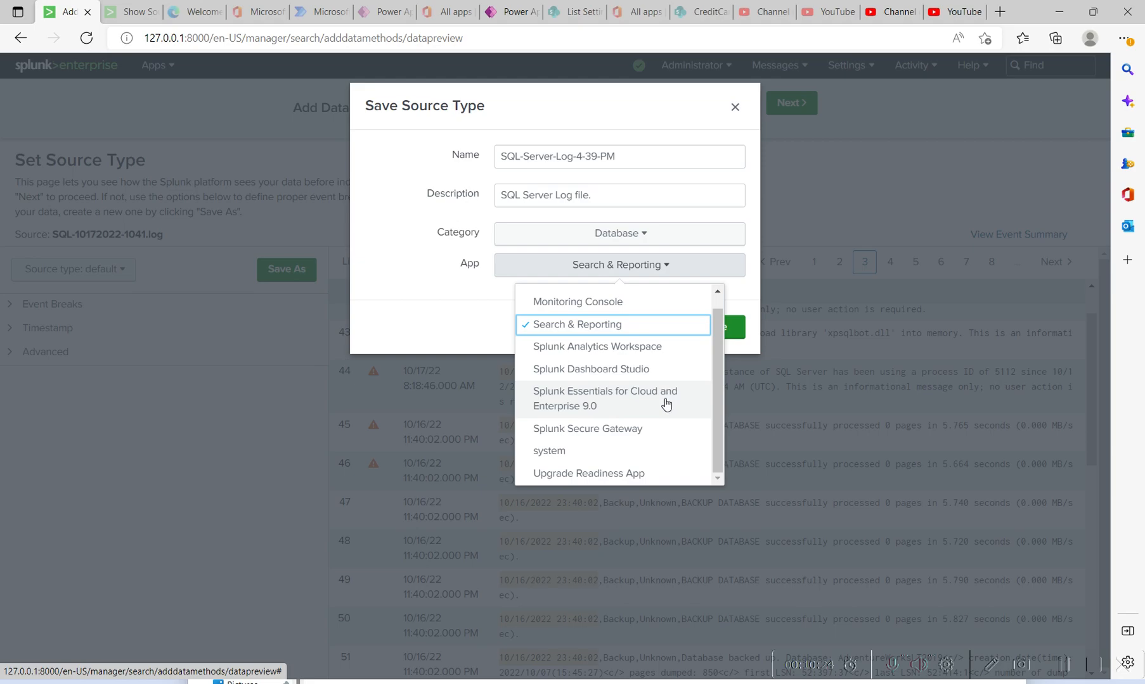
scroll(666, 405, "up", 1)
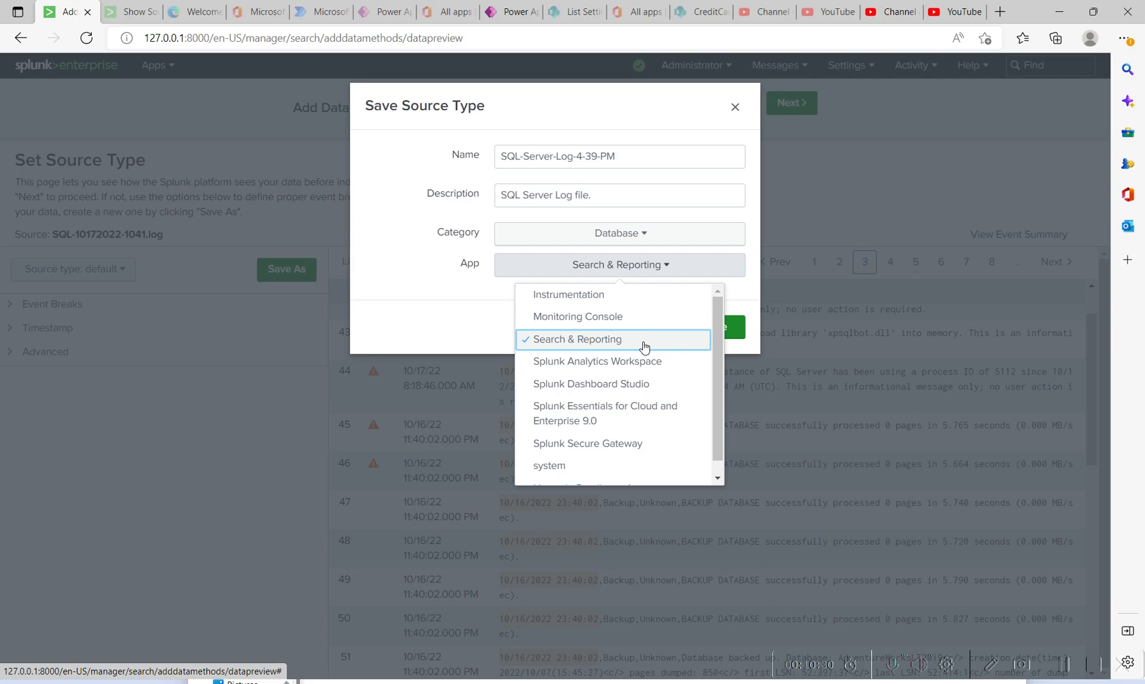
left_click(420, 312)
left_click(705, 327)
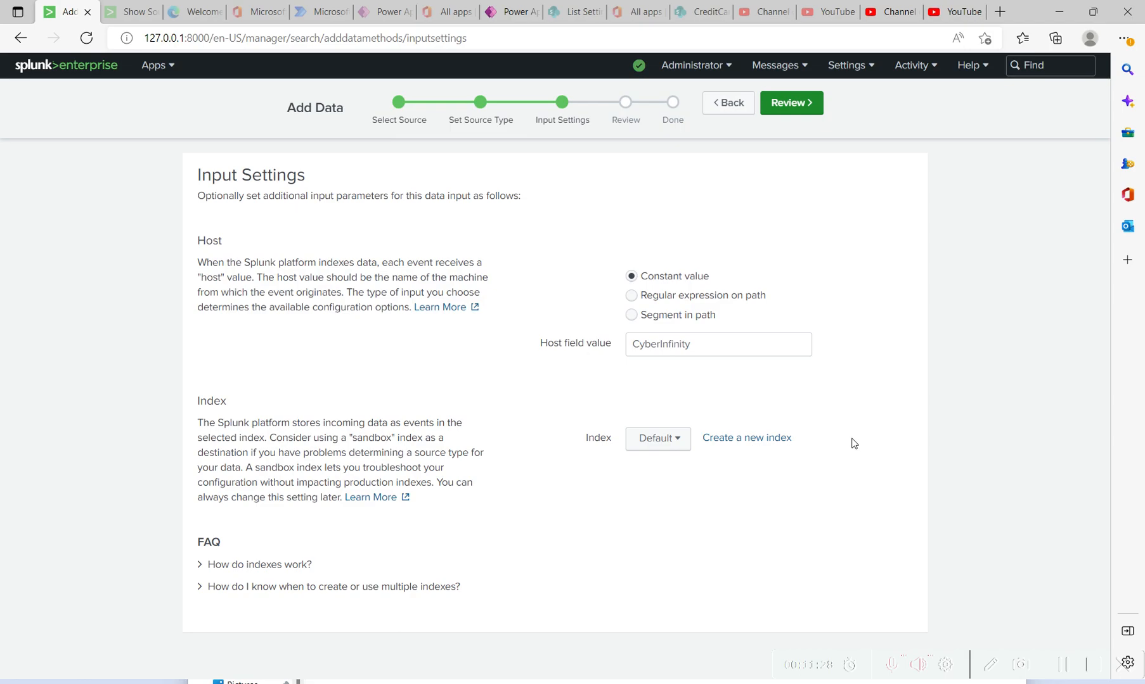
Look through the list of available destination indexes without changing the default.
left_click(681, 441)
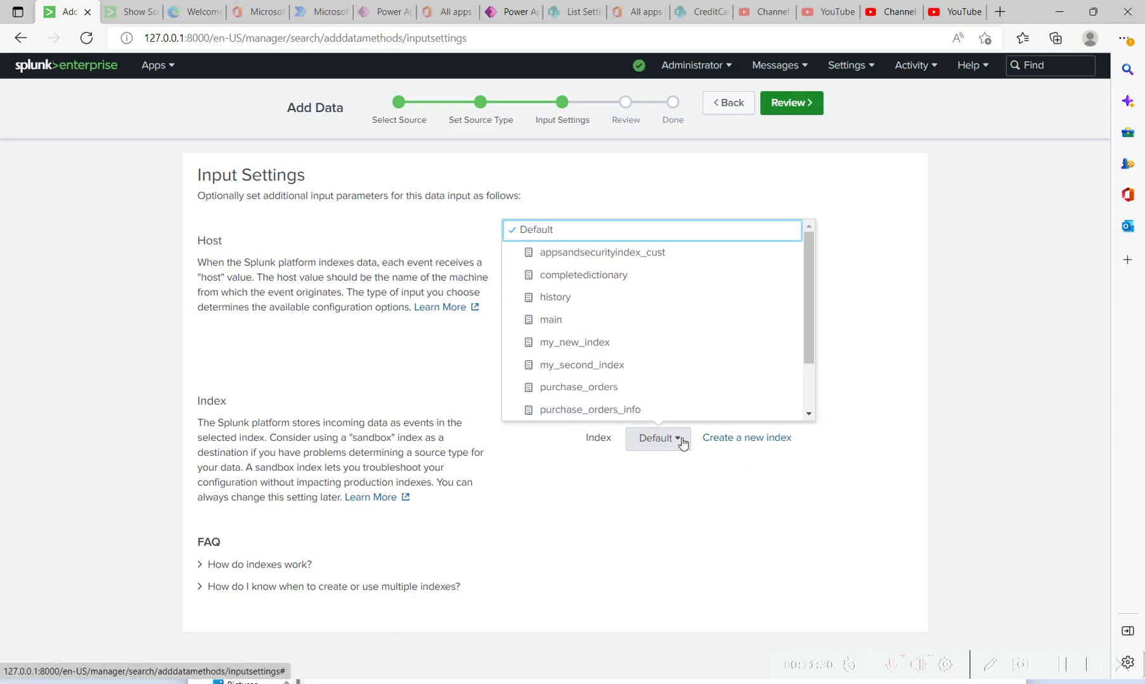
left_click_drag(808, 275, 810, 381)
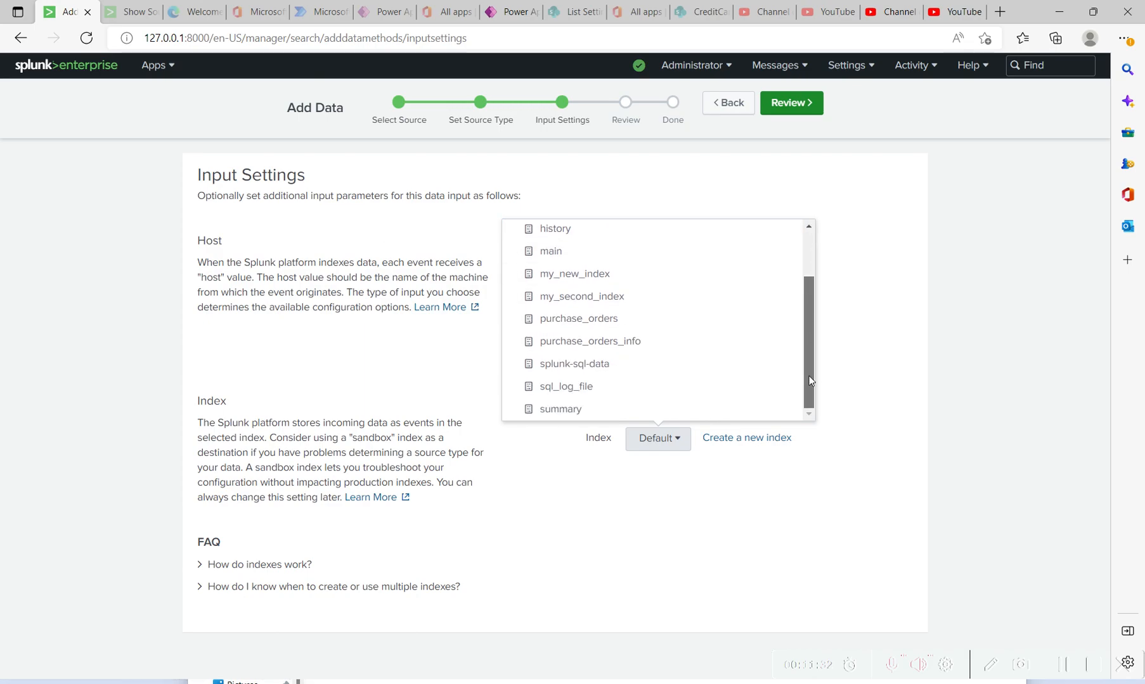
left_click(864, 509)
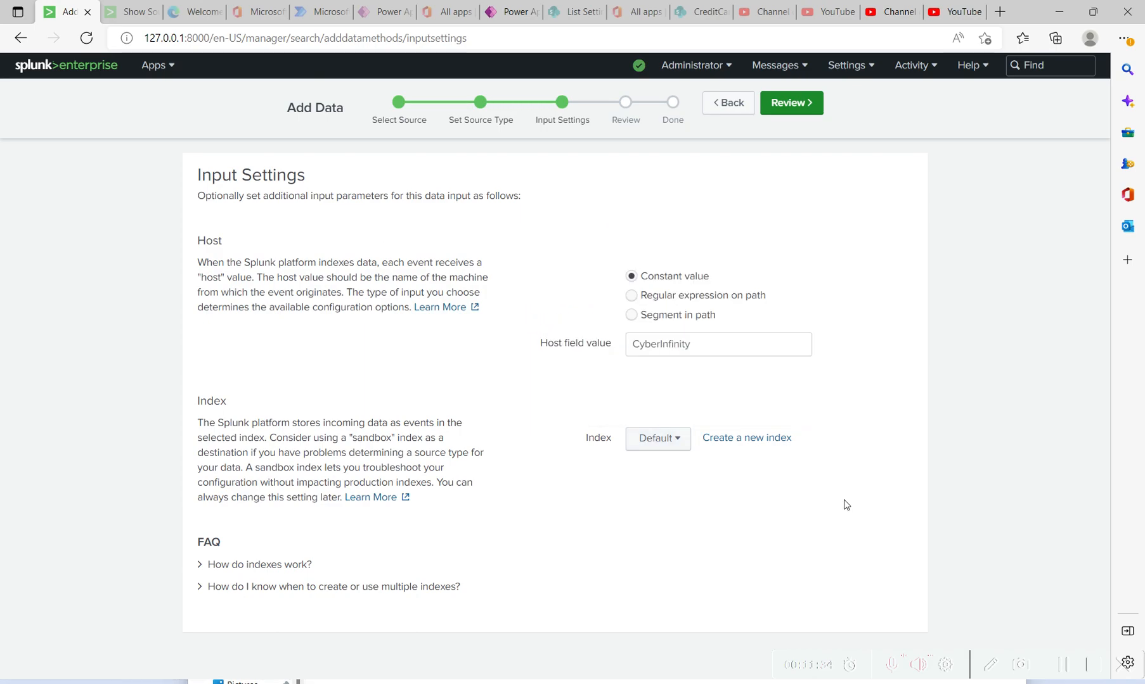
left_click(677, 441)
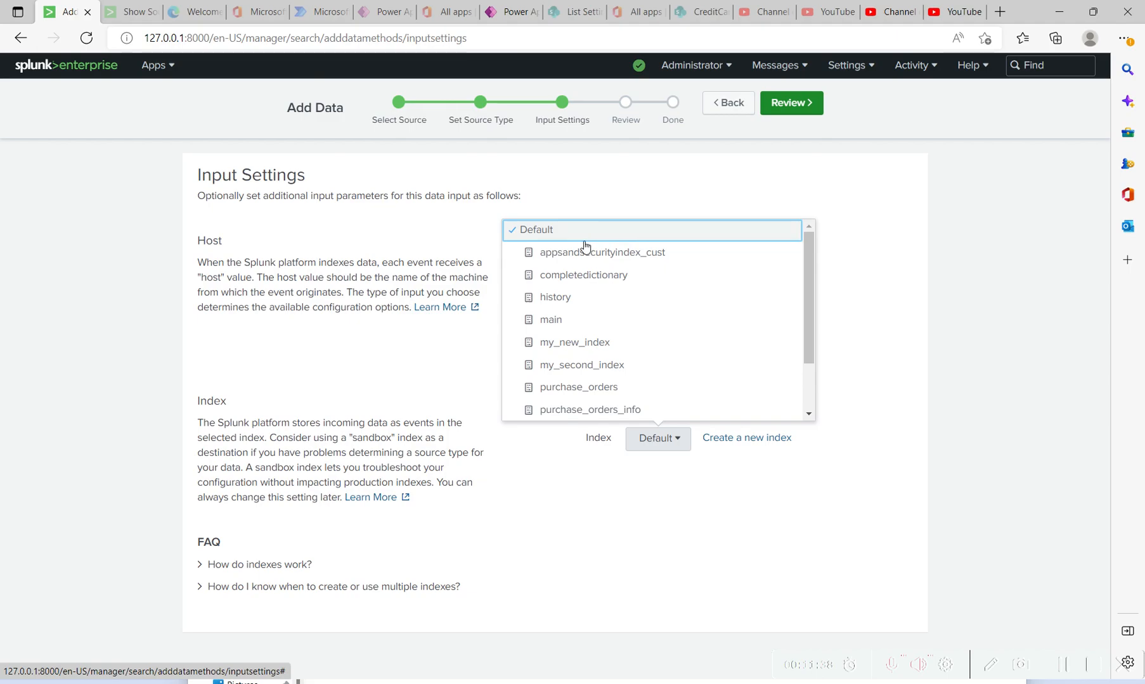
mouse_move(811, 250)
left_mouse_down()
mouse_move(813, 301)
mouse_move(816, 250)
left_mouse_up()
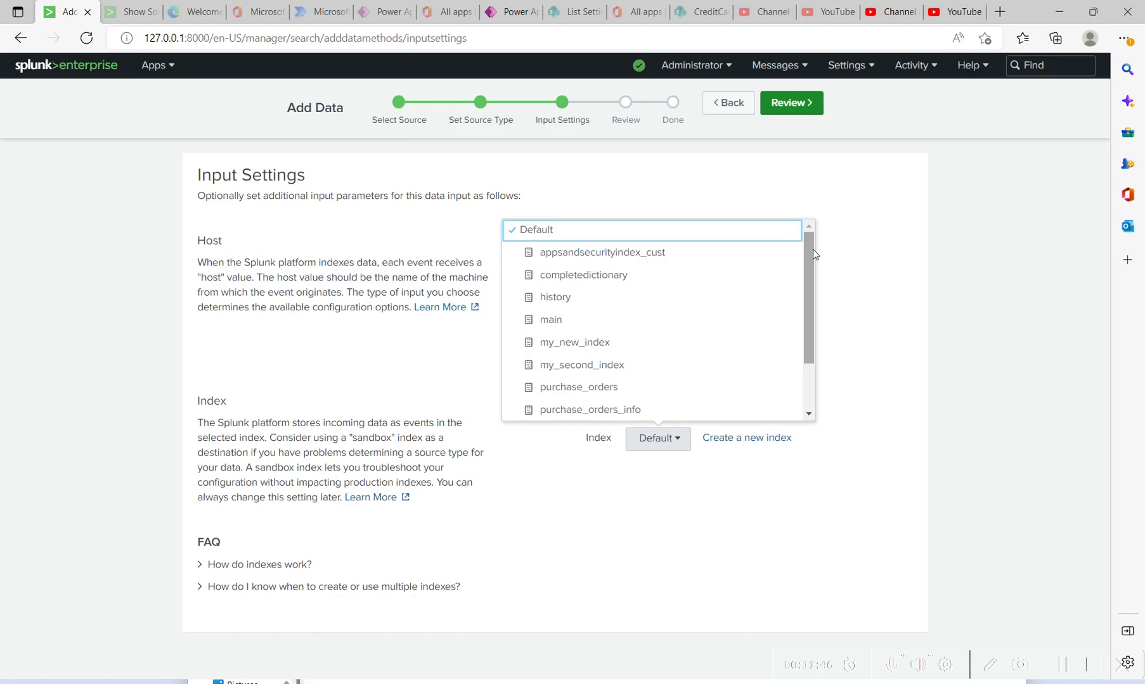
left_click_drag(813, 254, 804, 296)
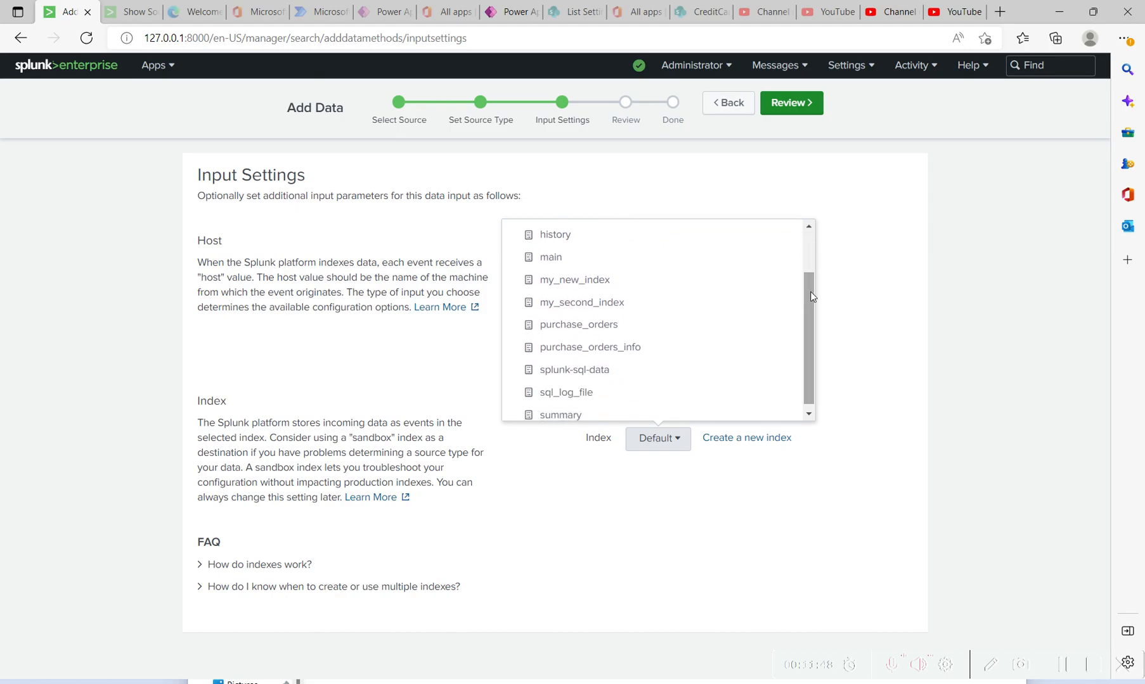
left_click(727, 536)
Start a new index and name it SQL_Server_Log_Repository.
left_click(785, 444)
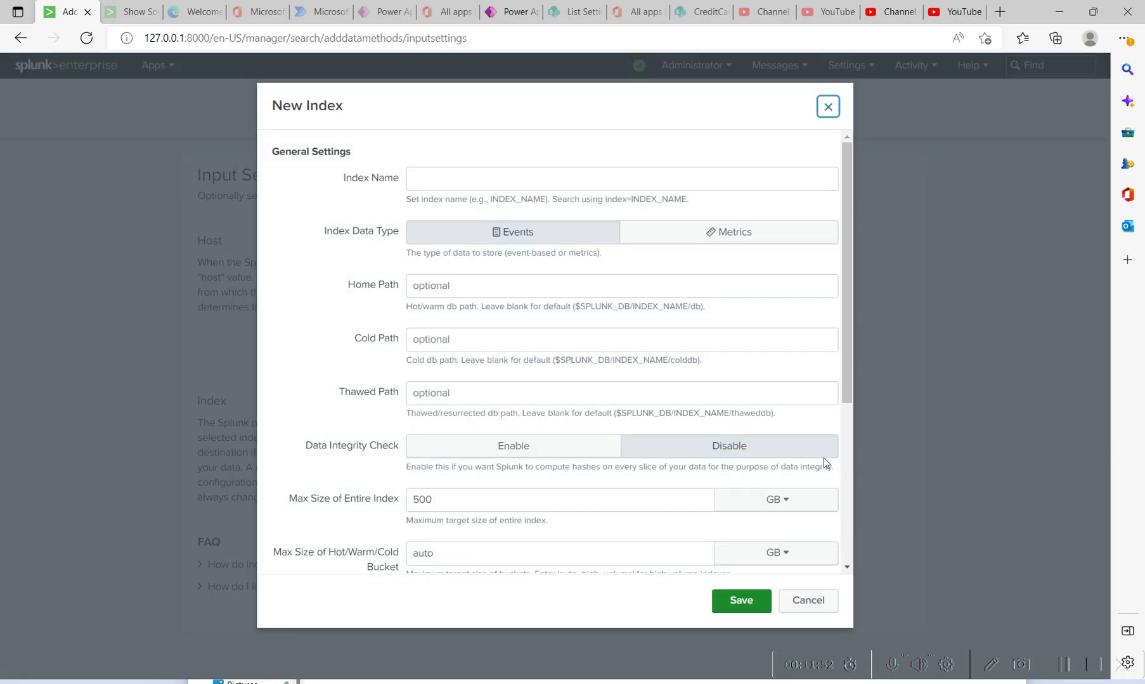
left_click(585, 180)
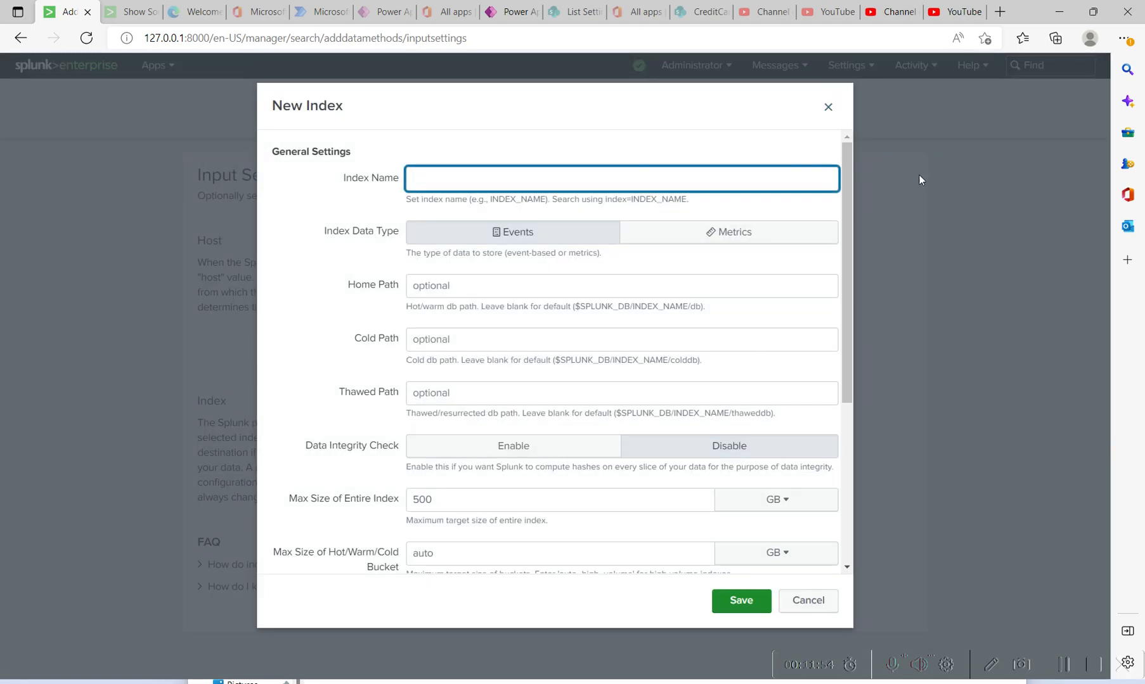
type("SQL_Server_Tutorial")
key("ctrl+a")
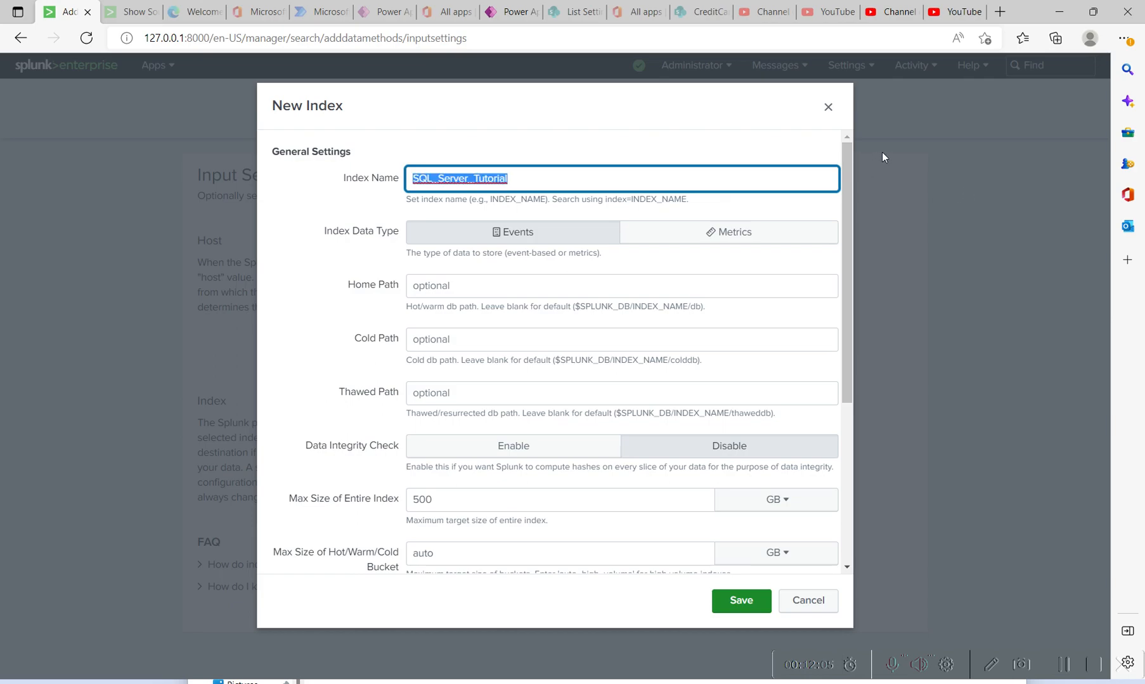
left_click(542, 184)
key("BackSpace")
key("BackSpace")
key("BackSpace")
key("BackSpace")
key("BackSpace")
key("BackSpace")
key("BackSpace")
key("BackSpace")
type("Log")
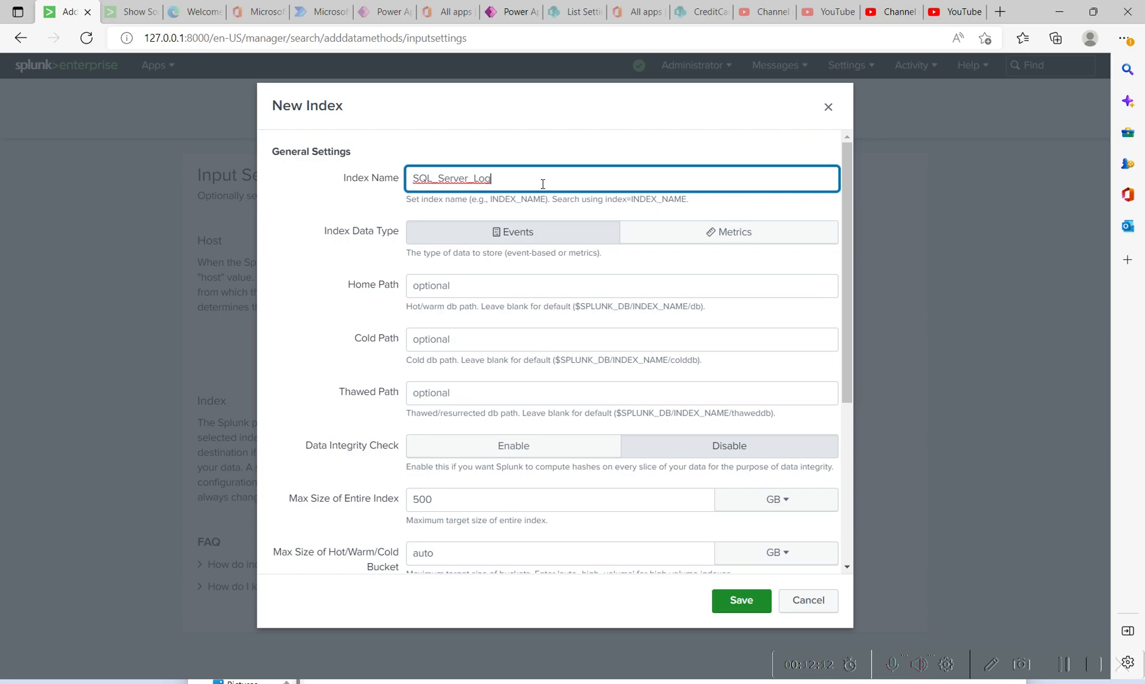
type("_Repository")
left_click(361, 314)
Set the new index's maximum size to 110 MB and its hot/warm/cold bucket maximum to 210 MB.
scroll(465, 344, "down", 4)
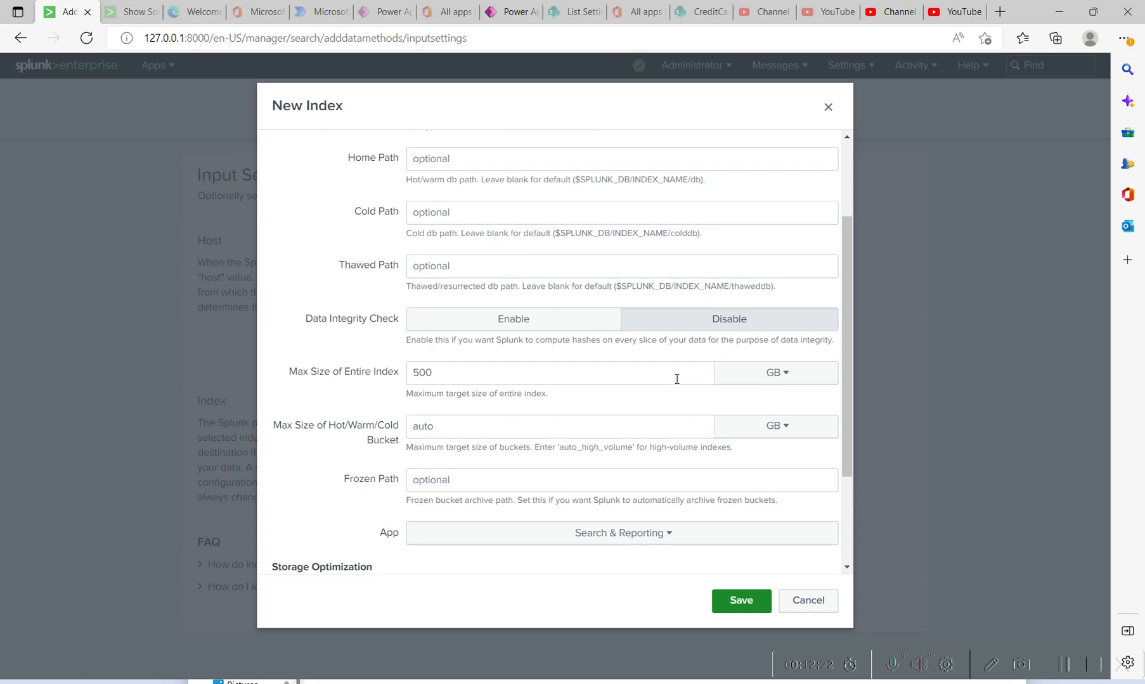
left_click_drag(488, 238, 353, 241)
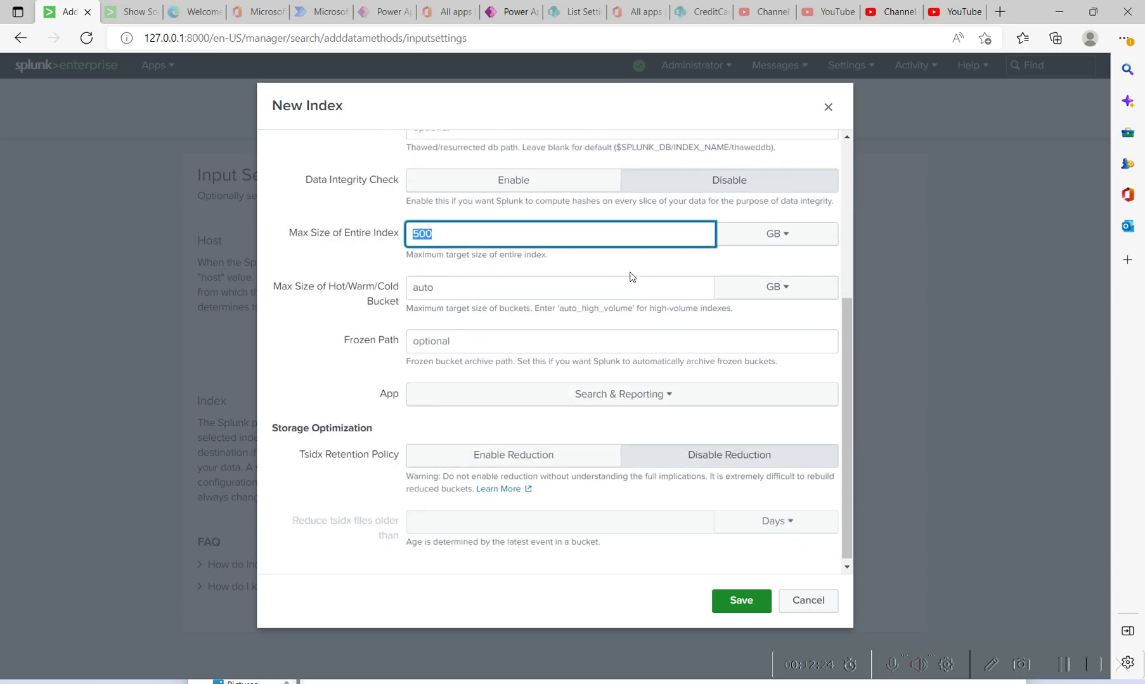
type("110")
left_click(791, 244)
left_click(736, 262)
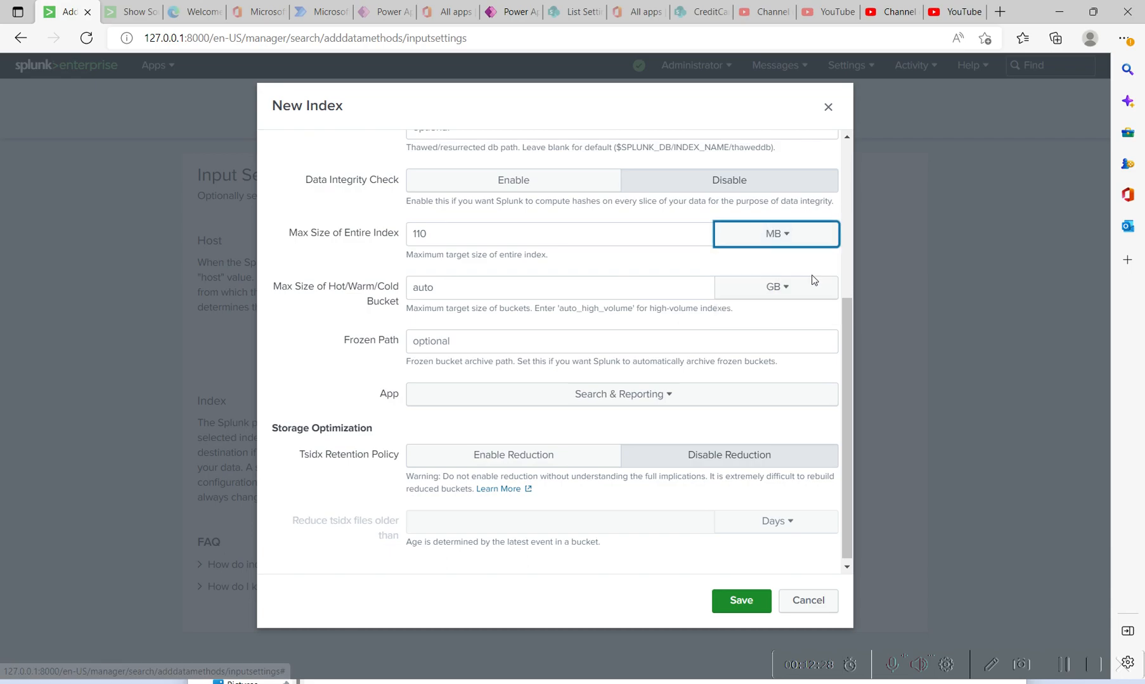
double_click(469, 288)
type("210")
left_click(777, 287)
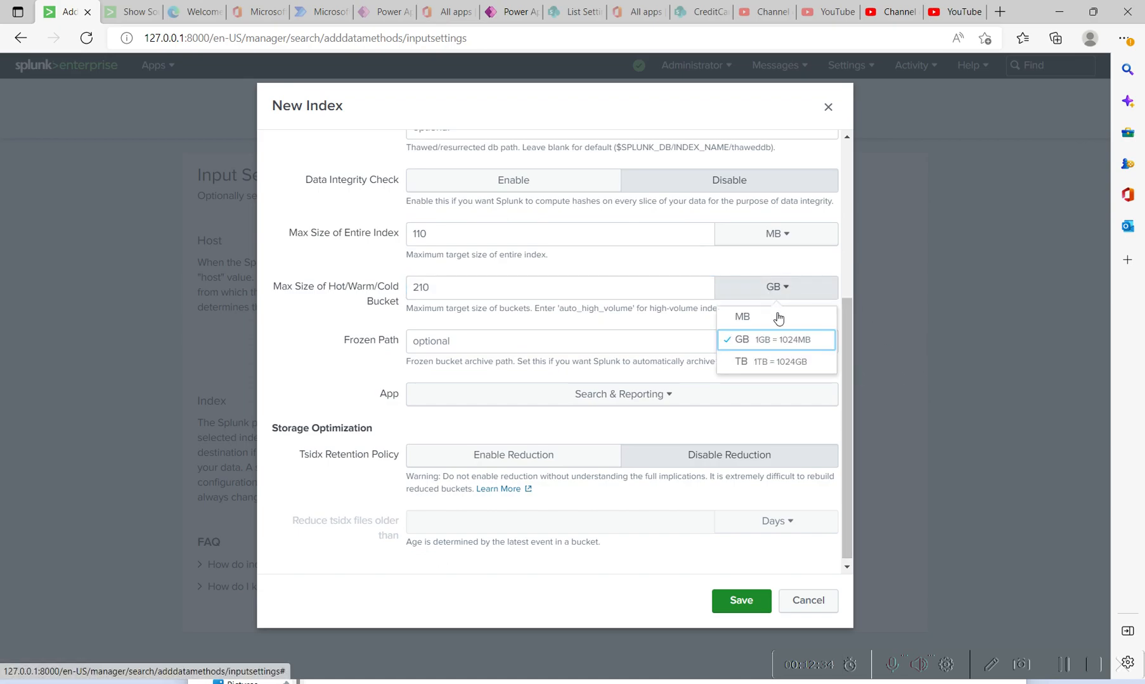
left_click(778, 316)
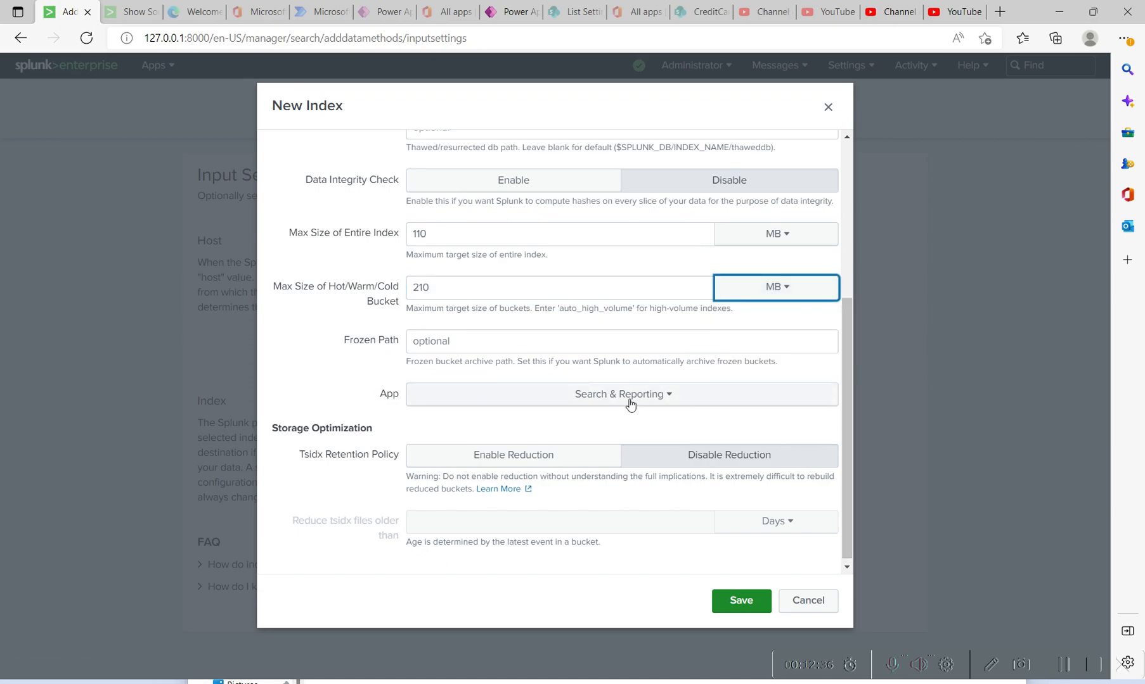
Look through the app choices for the new index and close its settings without saving.
scroll(635, 440, "down", 1)
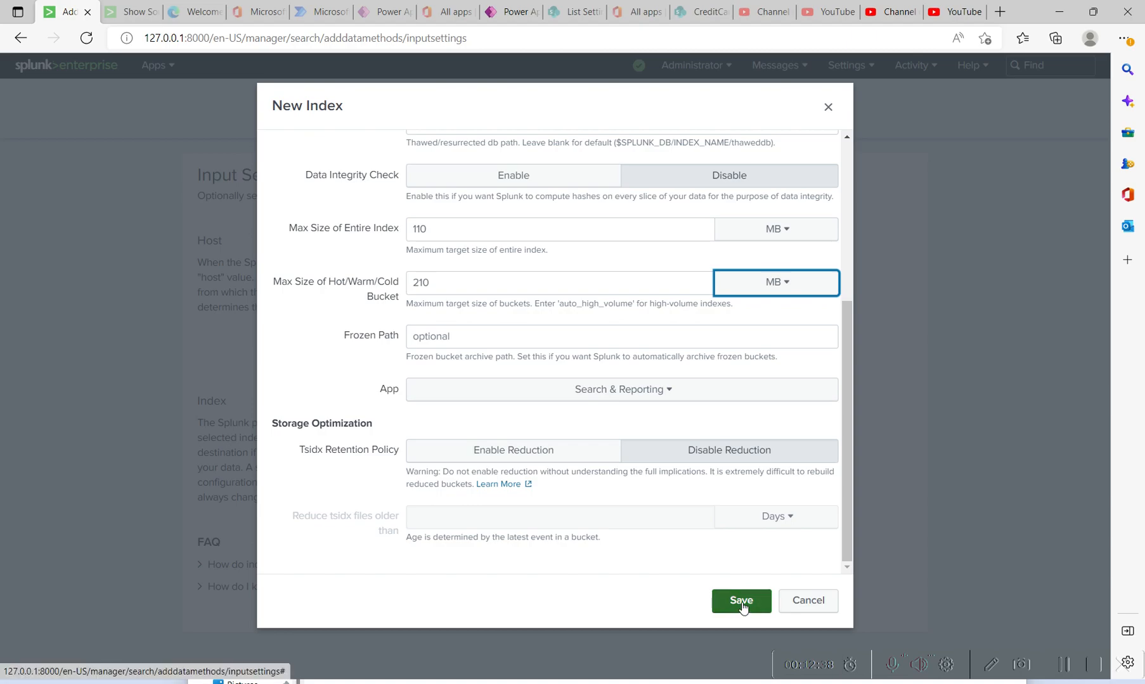
left_click(663, 392)
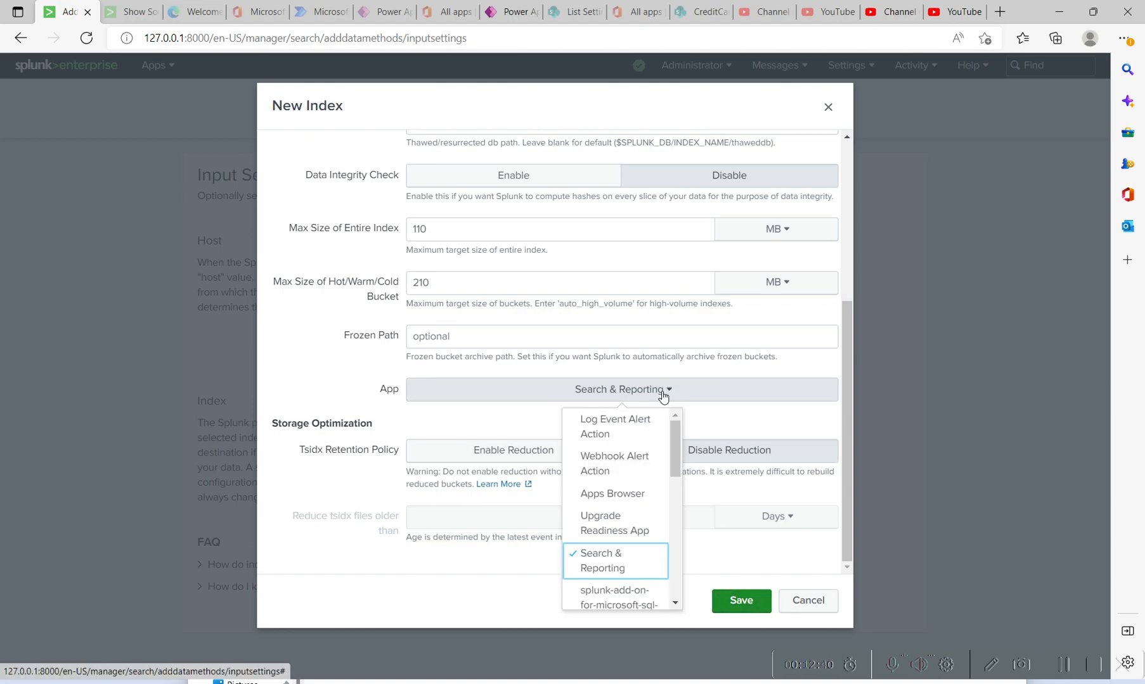
left_click_drag(675, 448, 676, 397)
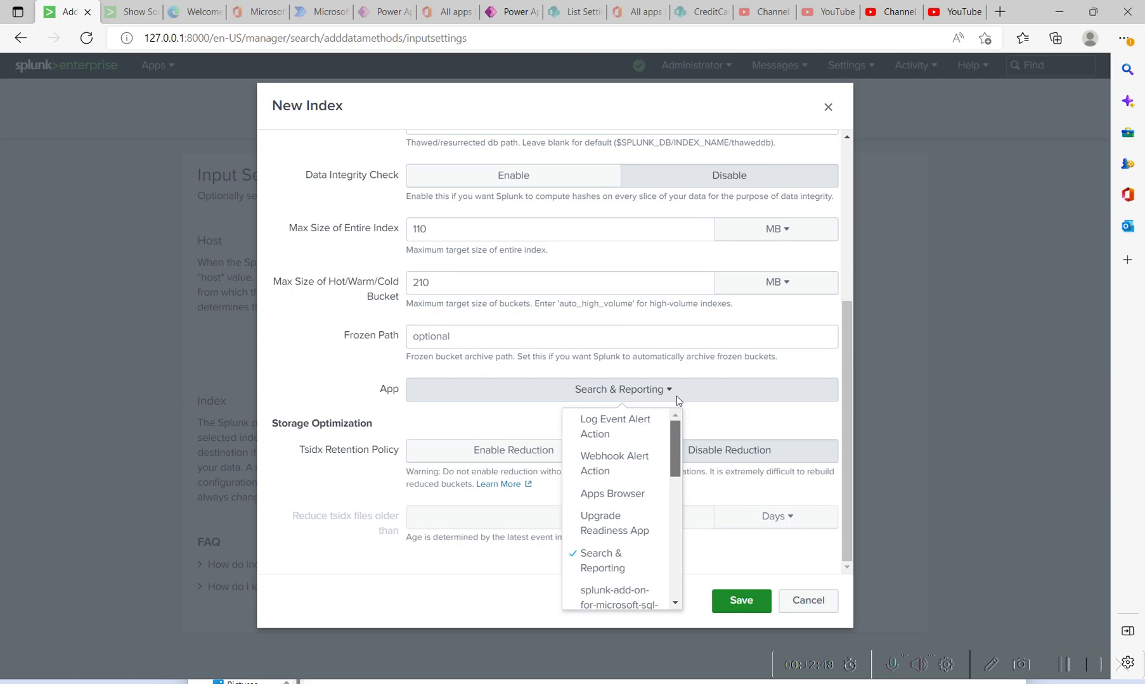
left_click_drag(677, 458, 842, 118)
left_click(828, 106)
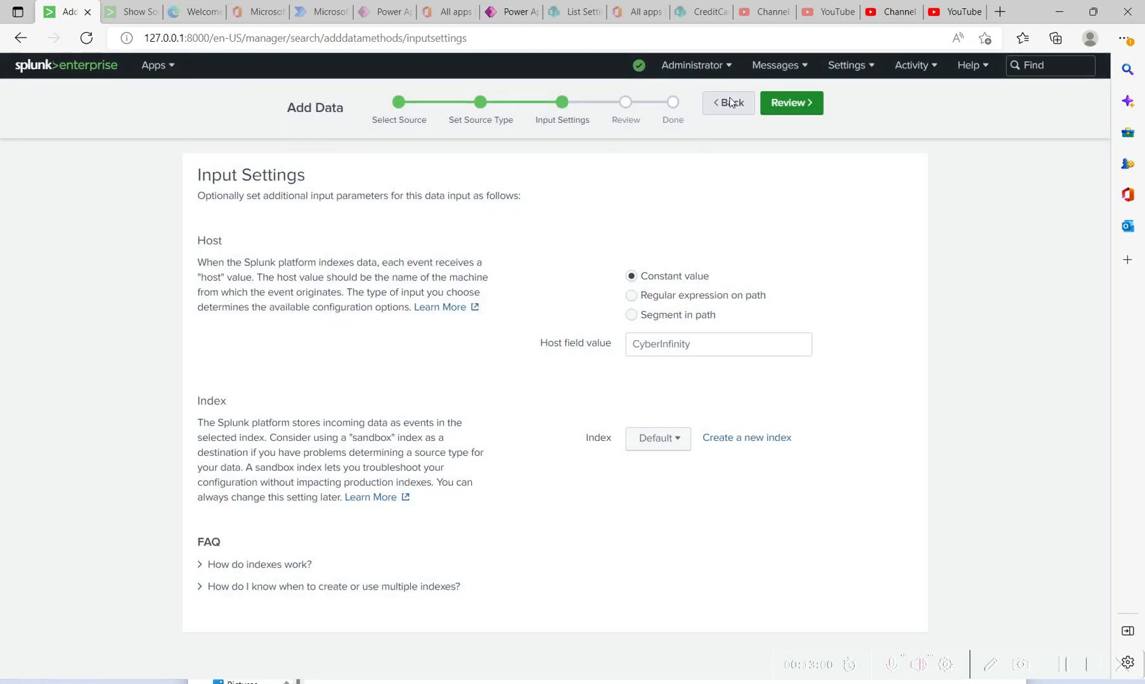
Go back to the source selection, then proceed with the default source type to saving a new one.
left_click(731, 103)
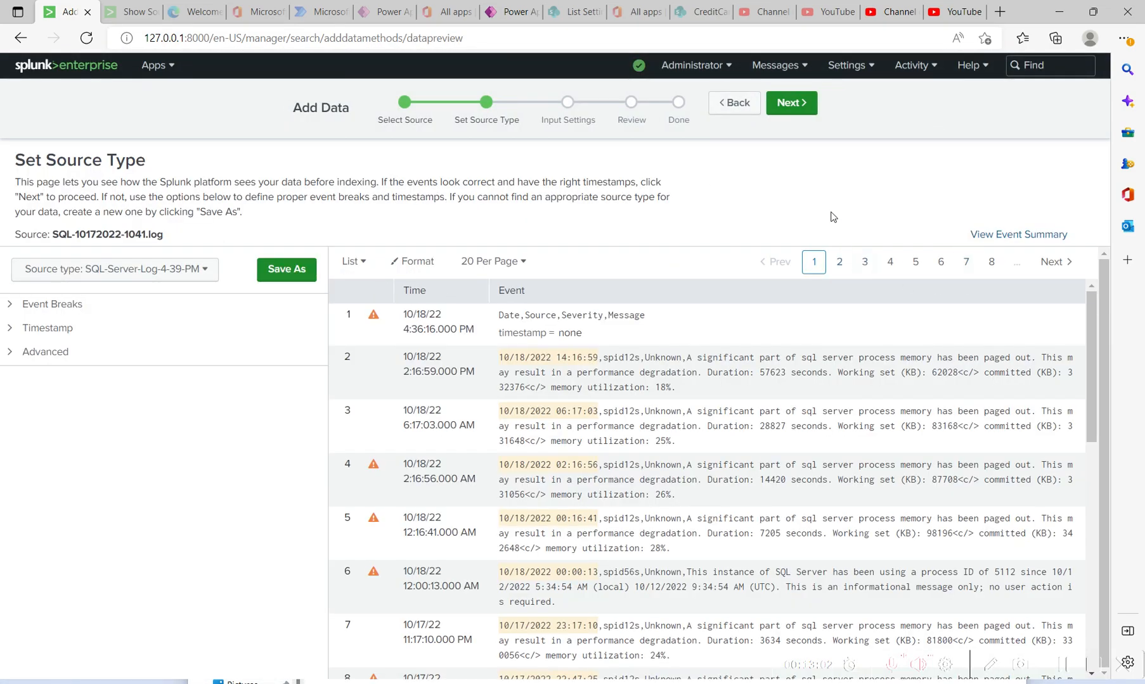
left_click(745, 109)
left_click(810, 113)
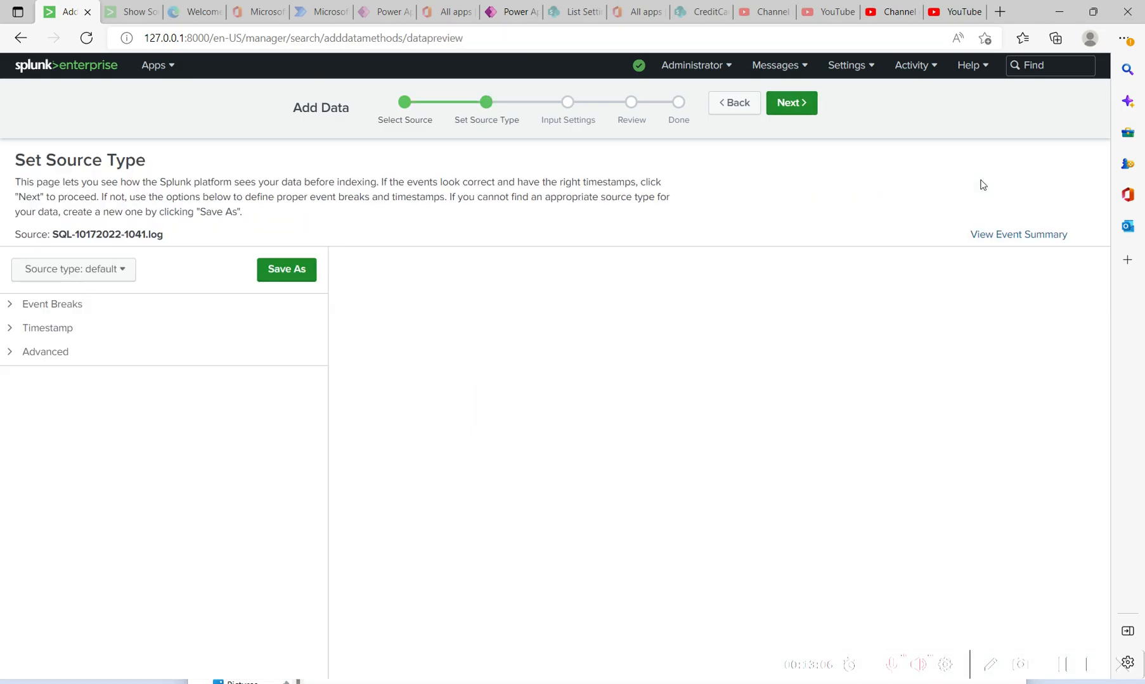
left_click(792, 103)
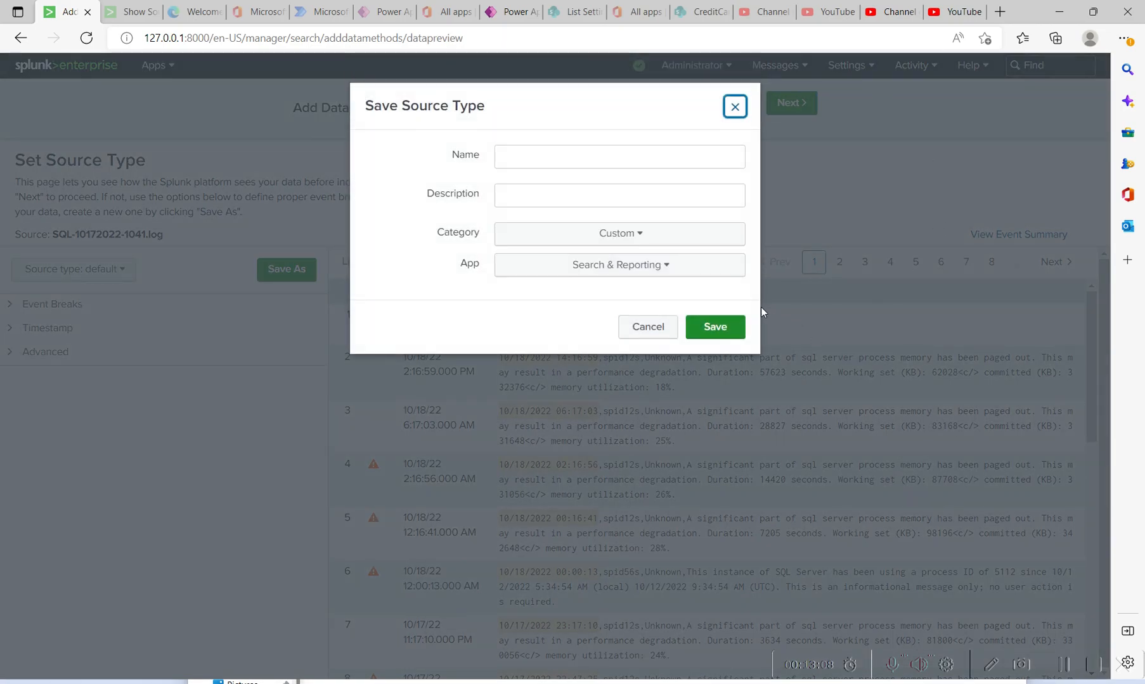
Name the new source type SQLServerLog442 and describe it as "SQL Server Log Files".
left_click(530, 152)
type("SQL S")
key("BackSpace")
type("Ser")
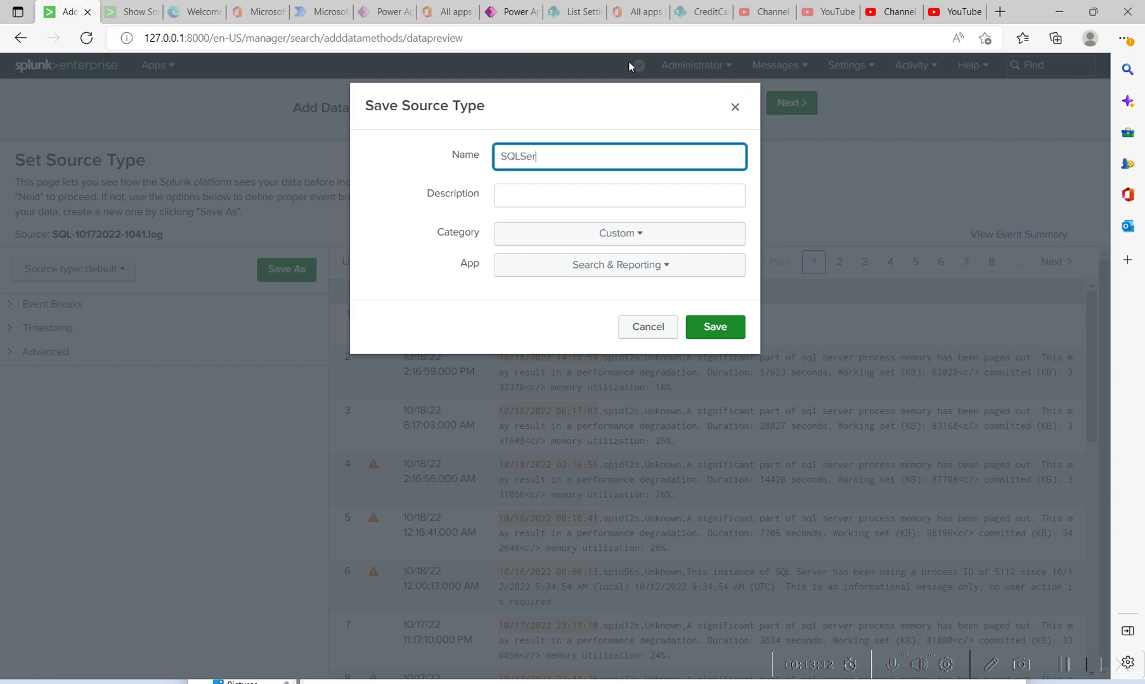
type("verLog442")
double_click(624, 150)
left_click(605, 191)
type("SQL Server Log Files")
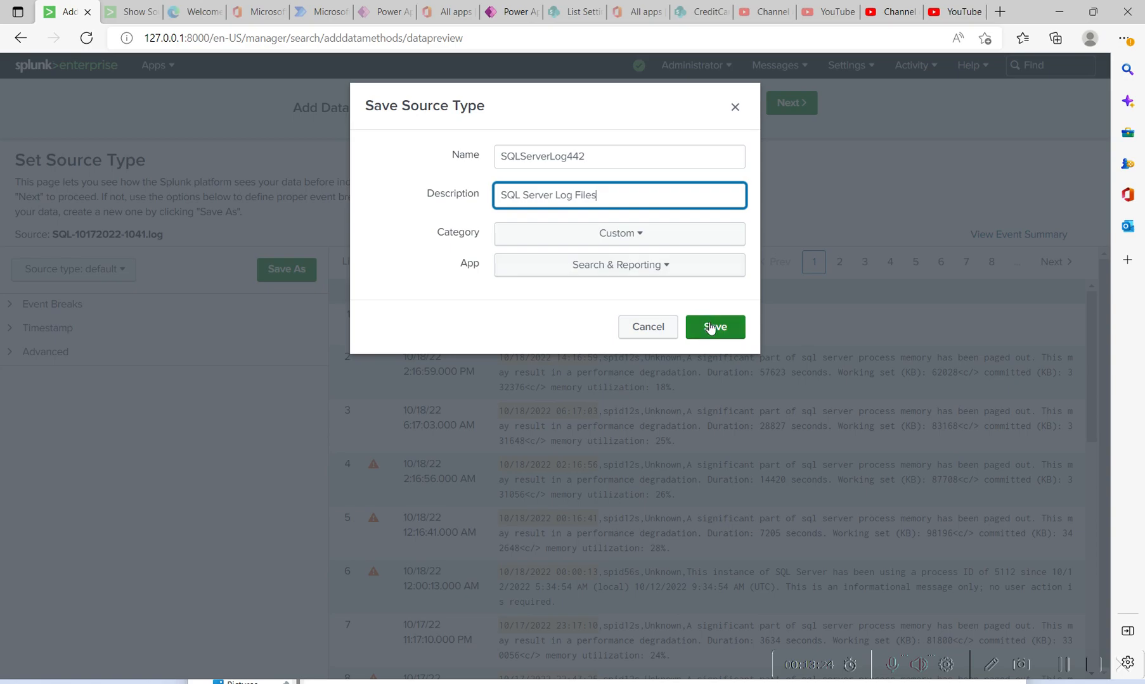
Check the app choices, keep Search & Reporting, and save the source type to continue to the input settings.
left_click(662, 265)
scroll(720, 374, "down", 1)
scroll(720, 391, "up", 1)
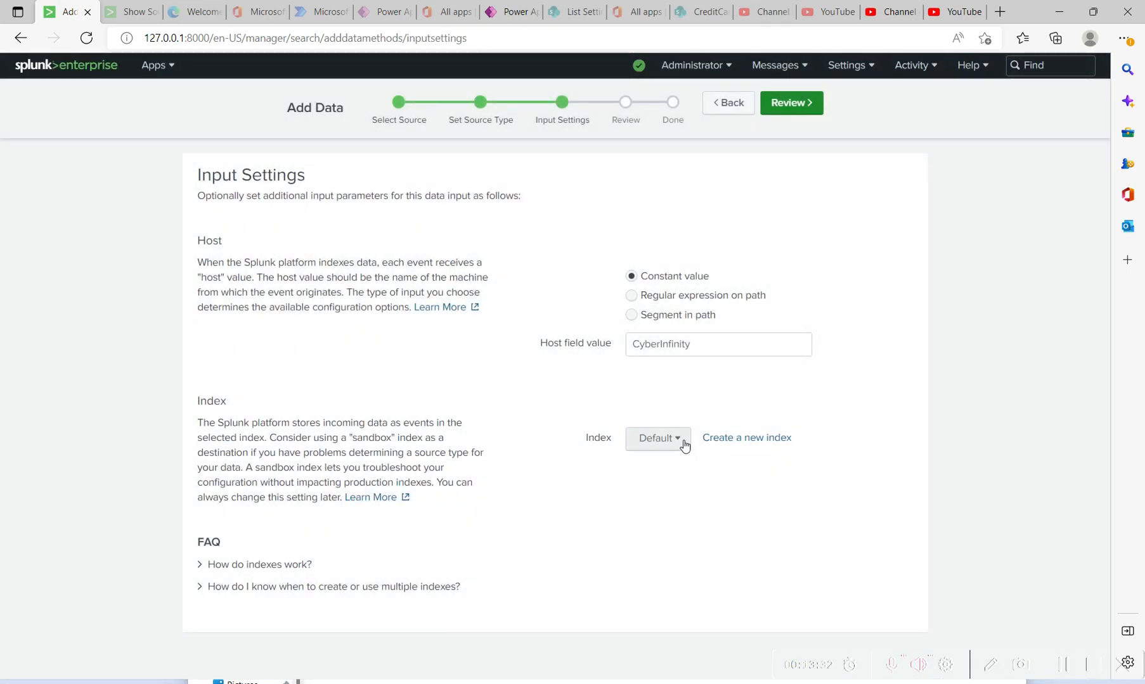
Look through the available indexes, select splunk-sql-data as the destination index, and proceed to the review.
left_click(659, 438)
left_click_drag(809, 360, 809, 412)
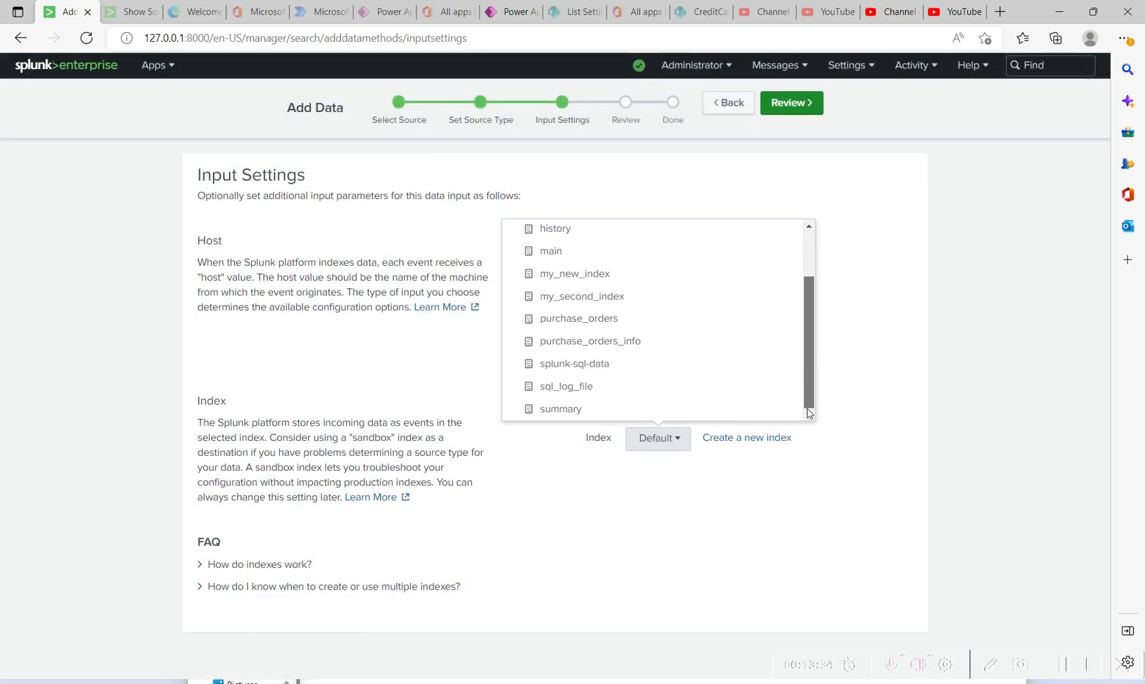
left_click_drag(810, 409, 822, 378)
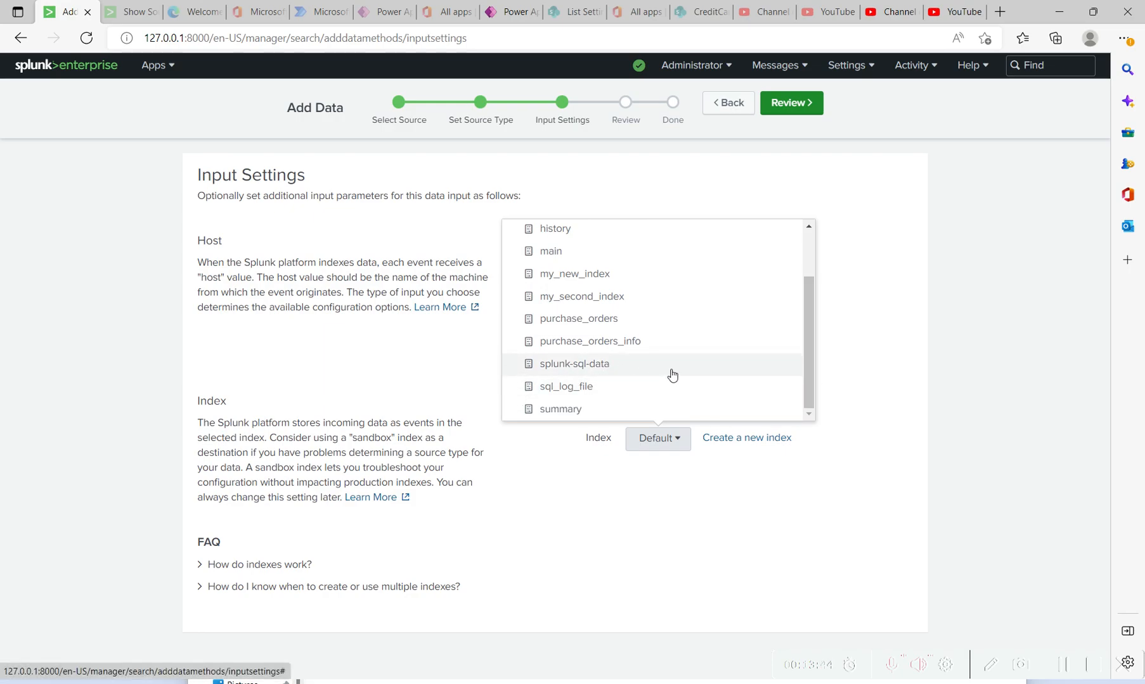
left_click(581, 370)
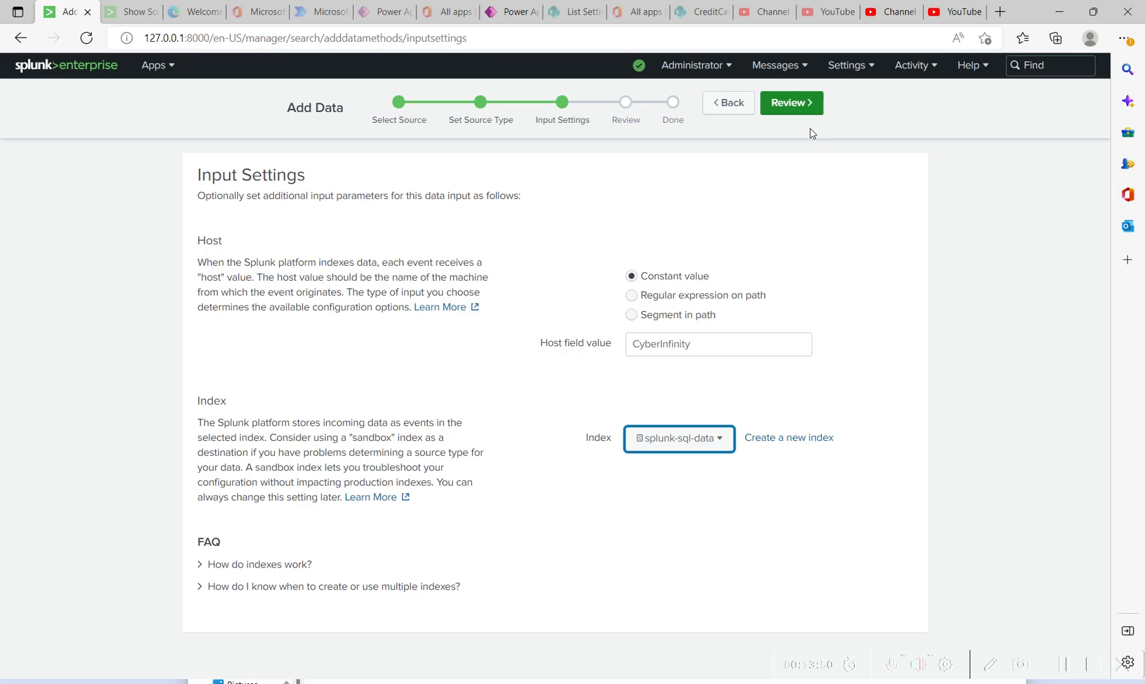
left_click(794, 105)
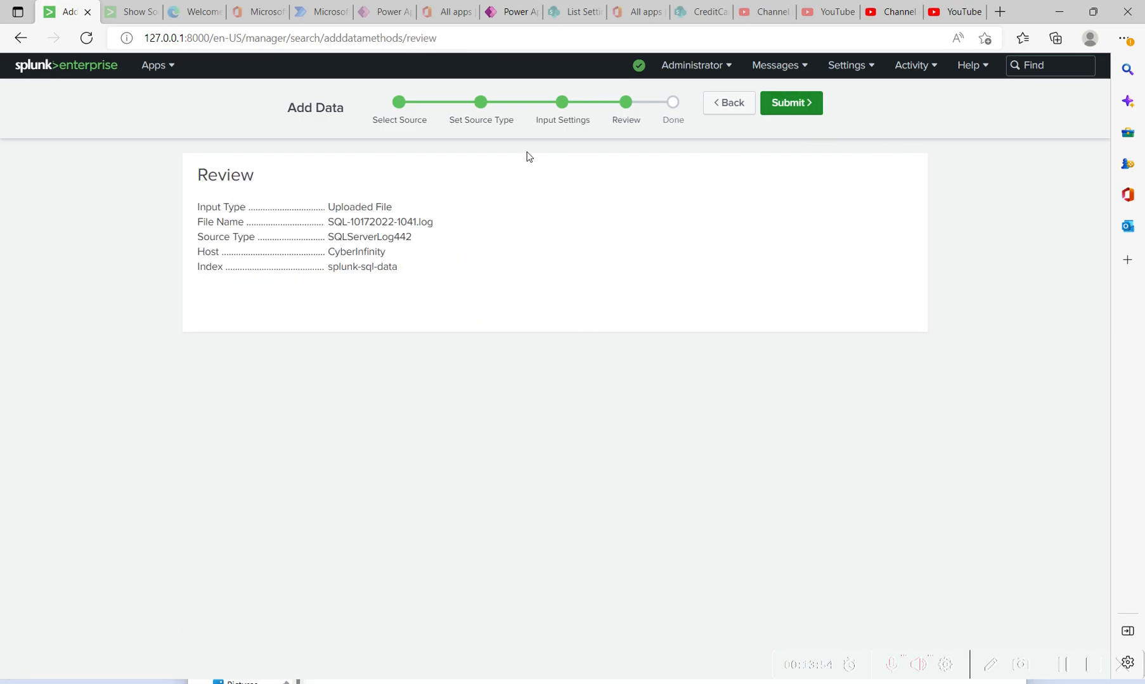
Examine the review summary at an enlarged page size, checking the input type, file name, source type, host and index.
key("ctrl+plus")
key("ctrl+plus")
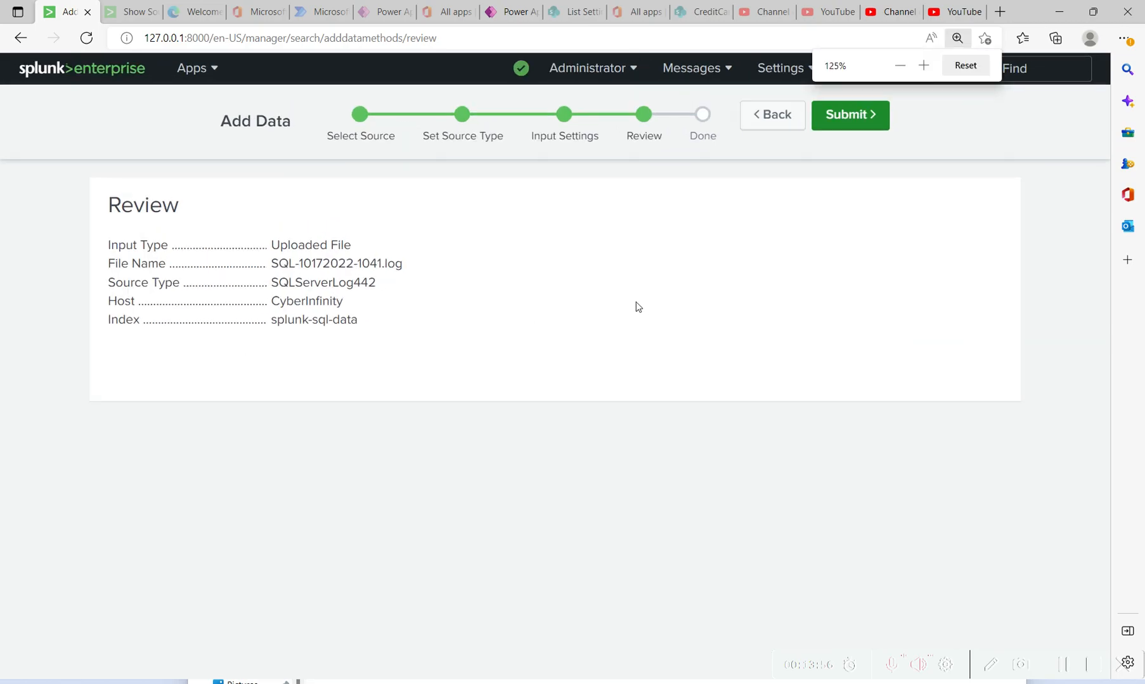
double_click(127, 205)
left_click(173, 235)
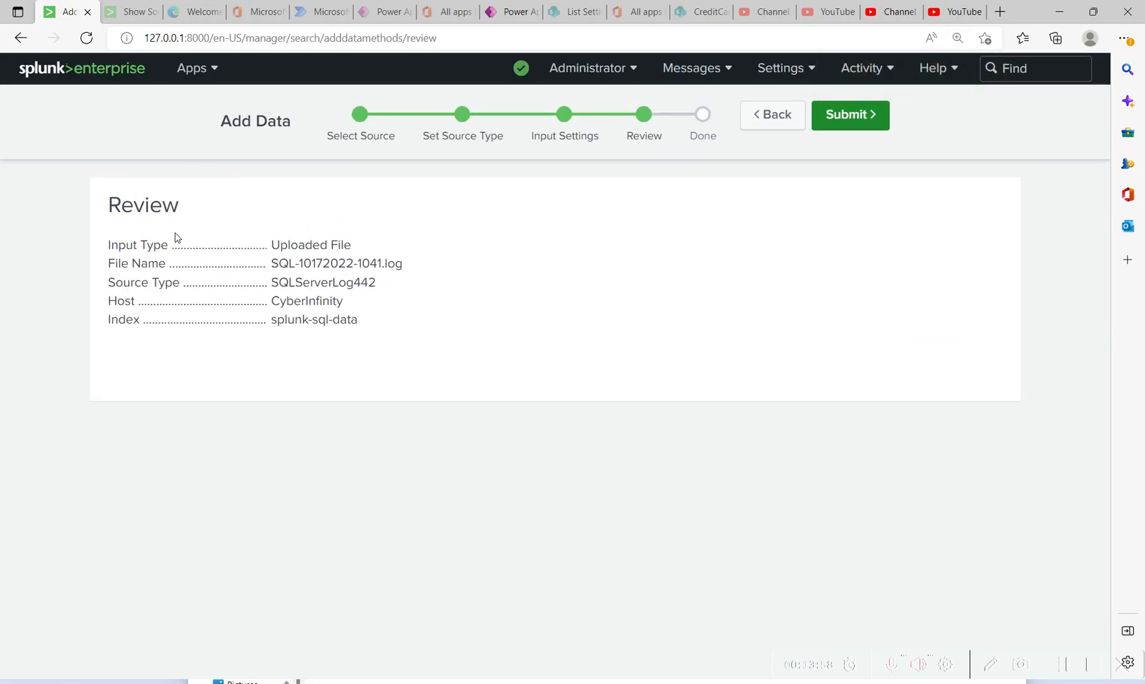
left_click_drag(110, 246, 274, 271)
left_click(400, 272)
left_click(221, 312)
left_click_drag(379, 287, 273, 284)
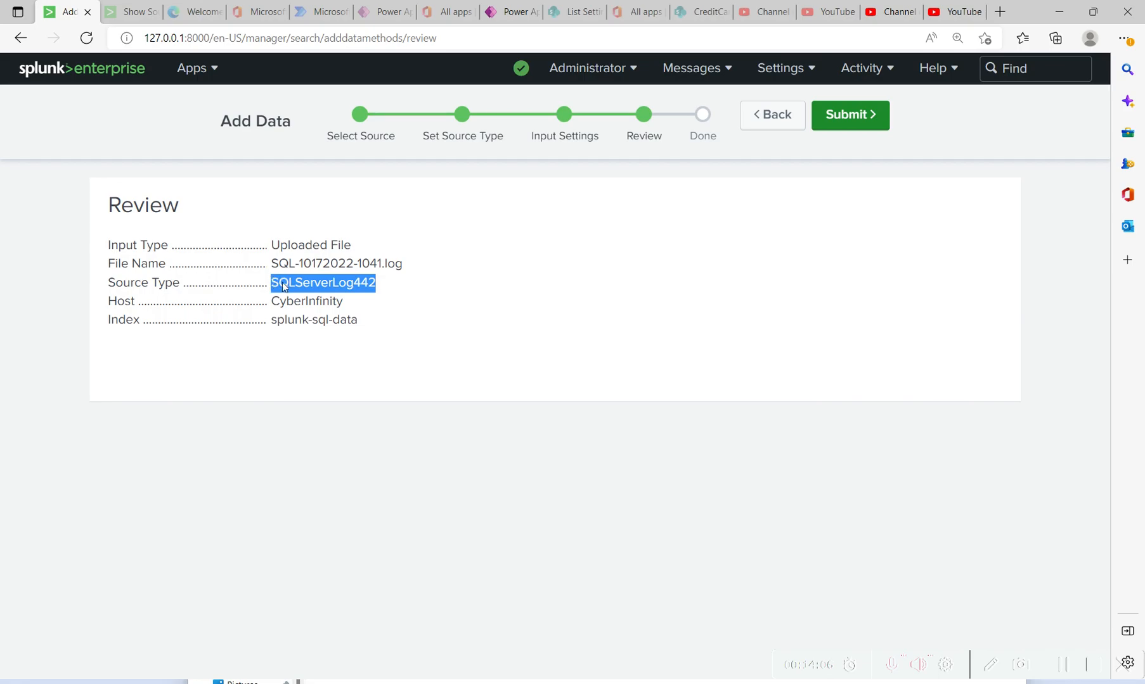
left_click(436, 319)
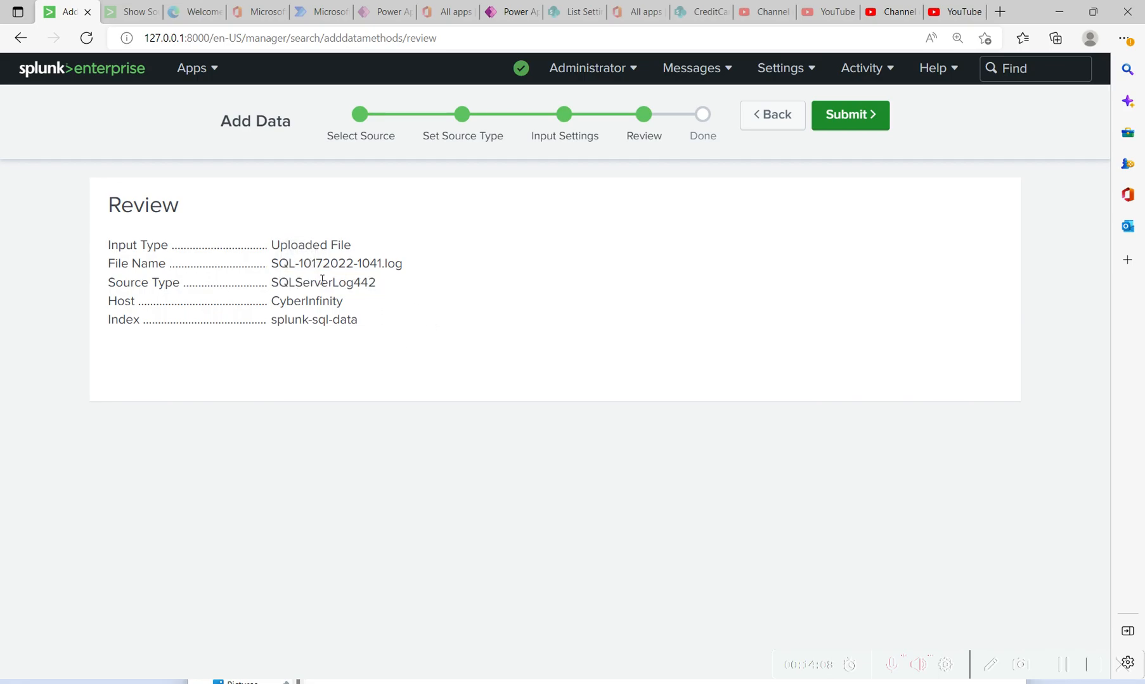
left_click_drag(383, 285, 281, 283)
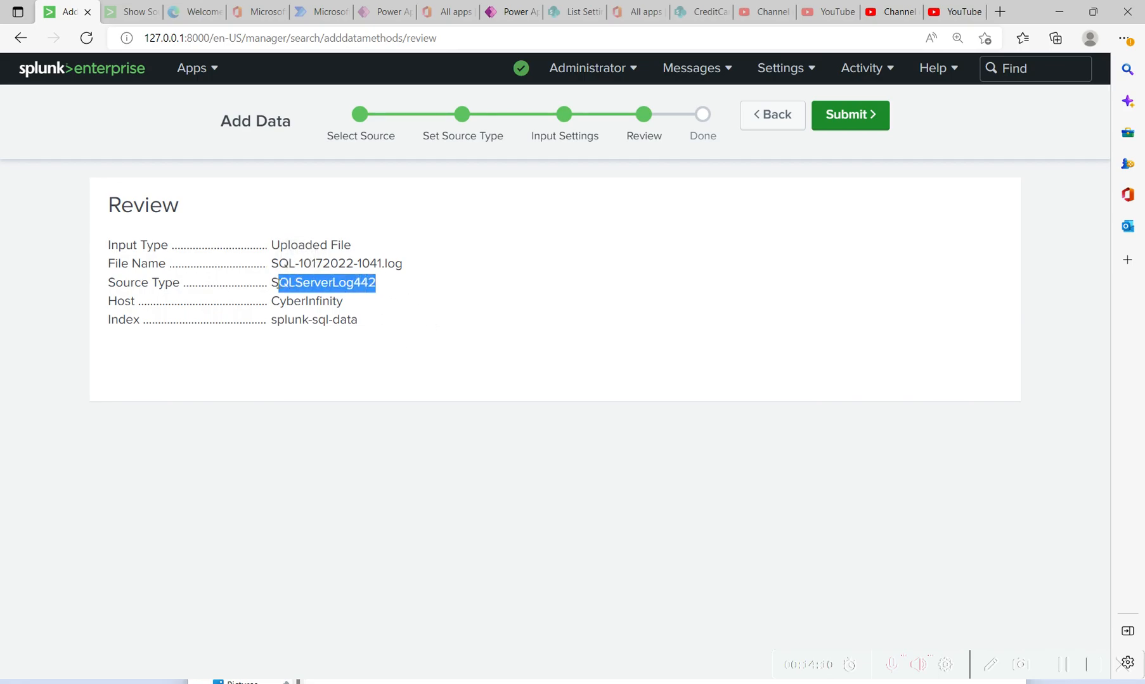
left_click(384, 336)
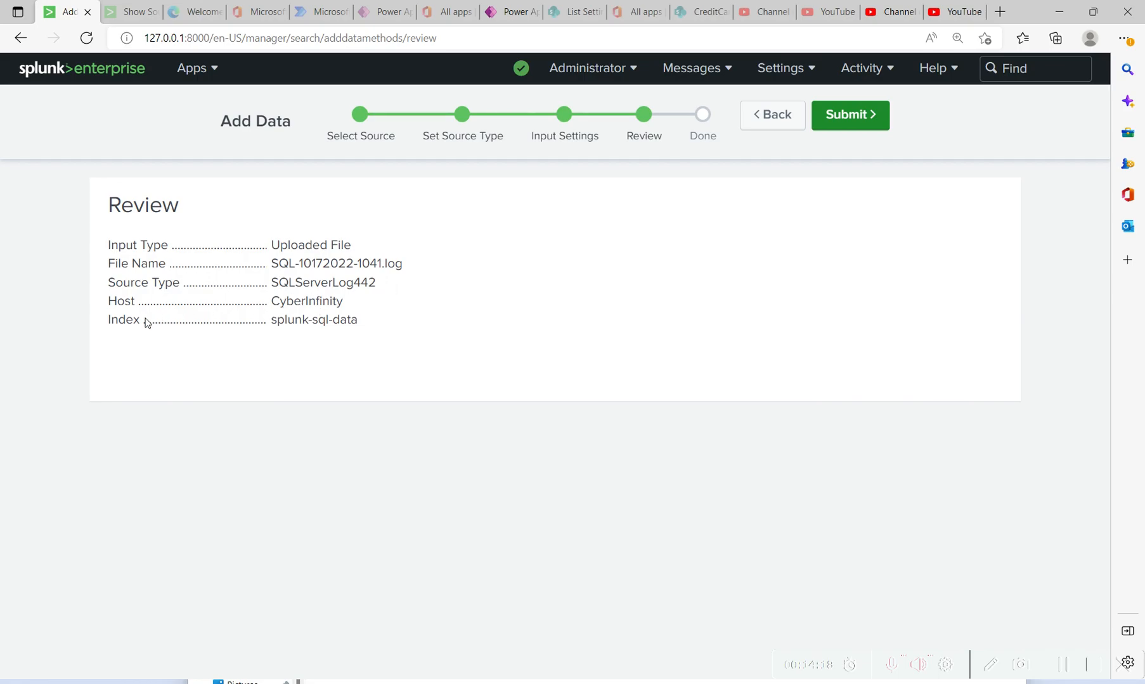
left_click_drag(345, 303, 271, 307)
left_click(378, 339)
left_click_drag(379, 322, 267, 324)
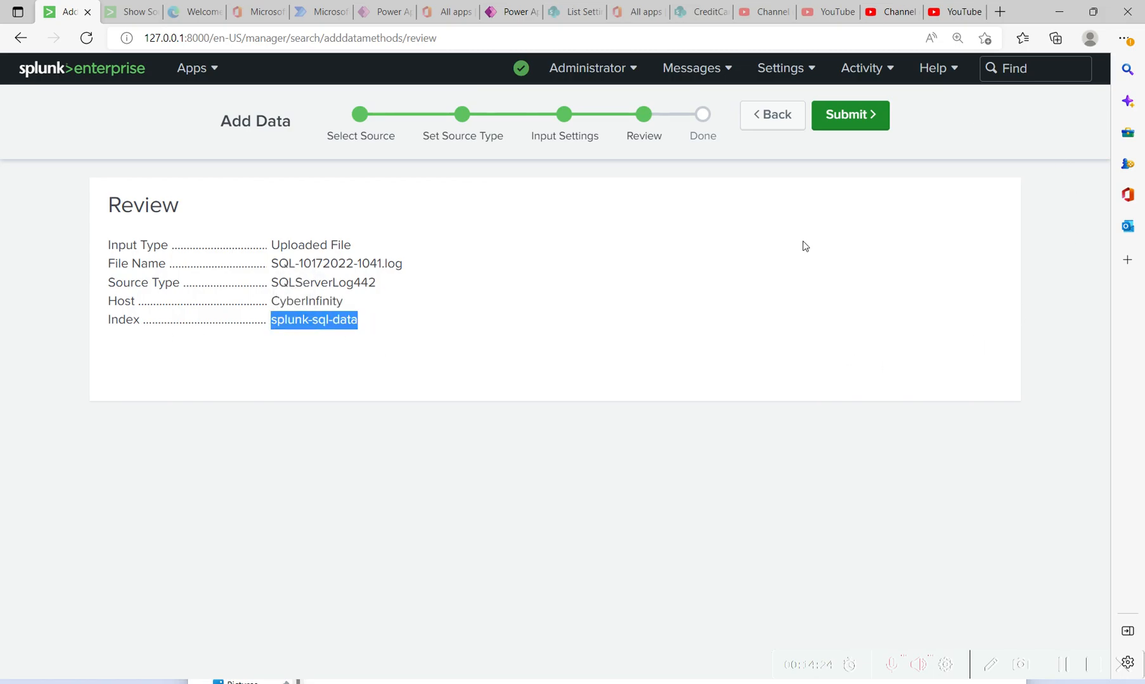
Submit the log file upload, start searching the uploaded data, and skim the returned events.
left_click(842, 124)
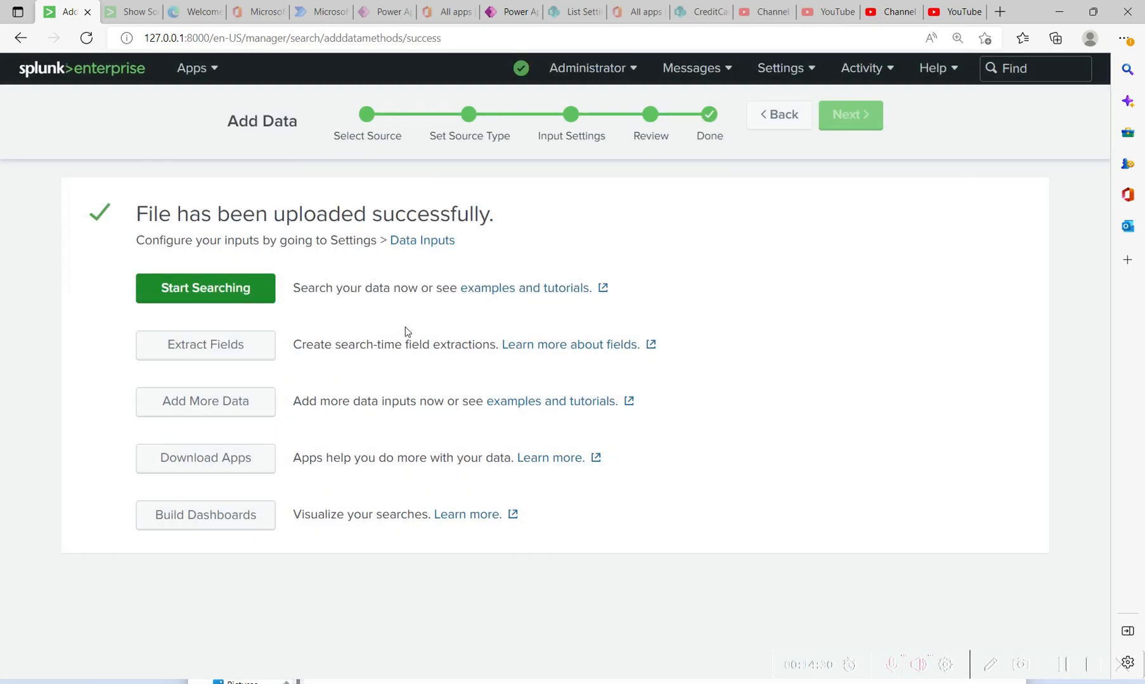
left_click(241, 300)
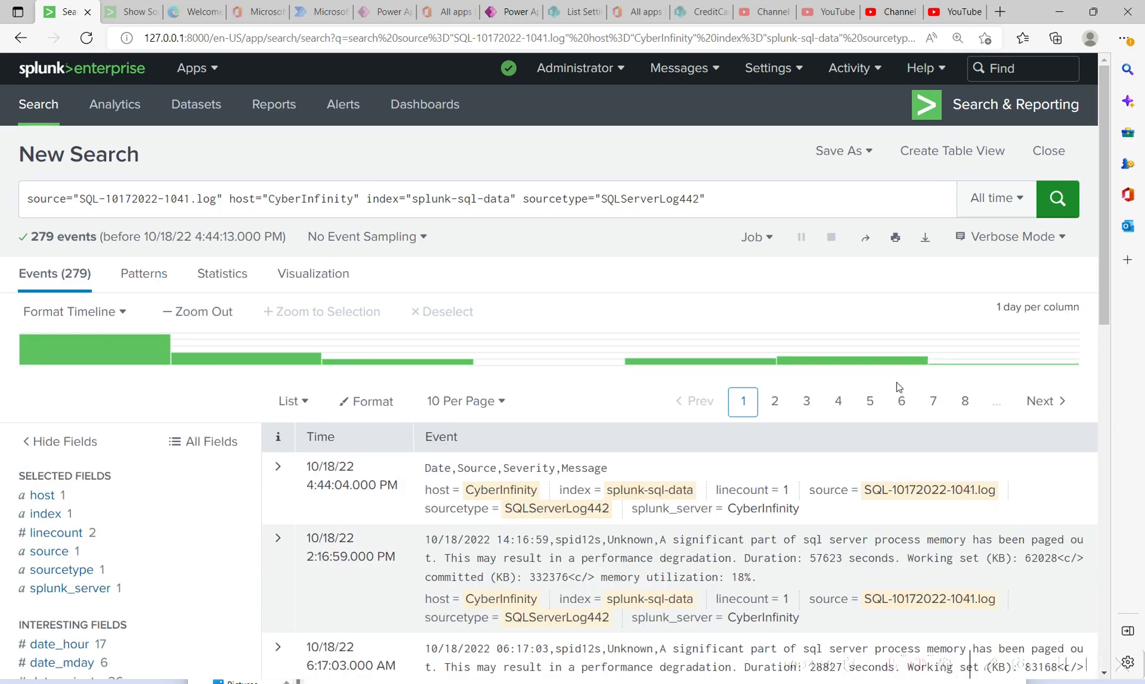
scroll(896, 381, "down", 10)
scroll(949, 375, "up", 1, "ctrl")
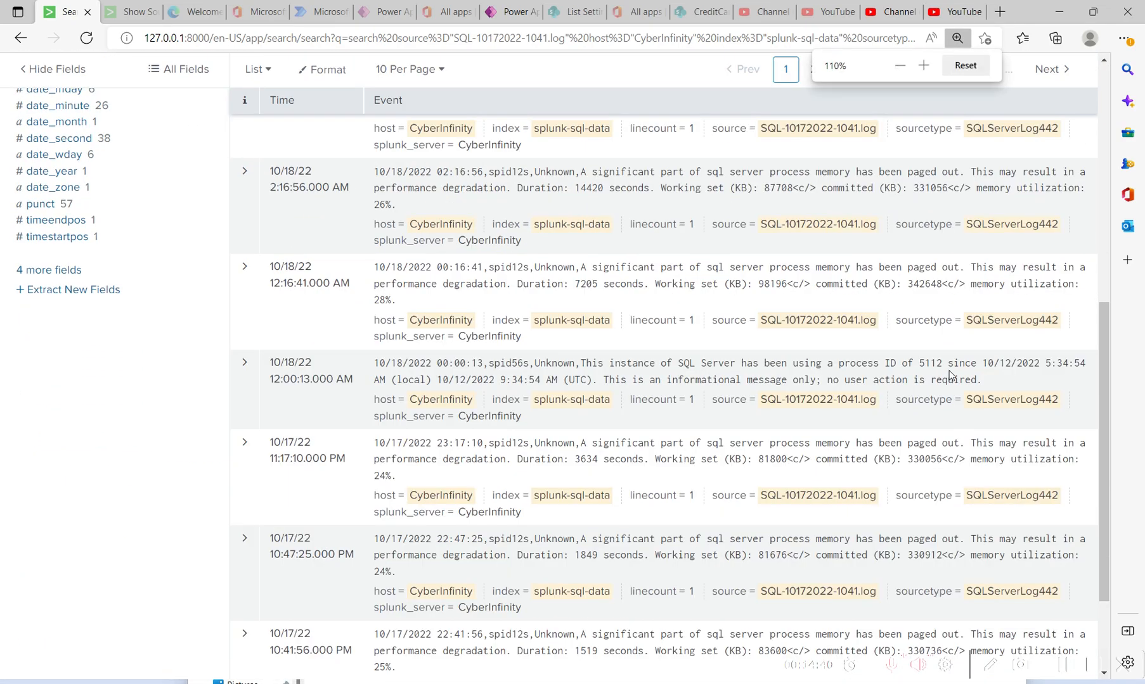
scroll(950, 374, "up", 10)
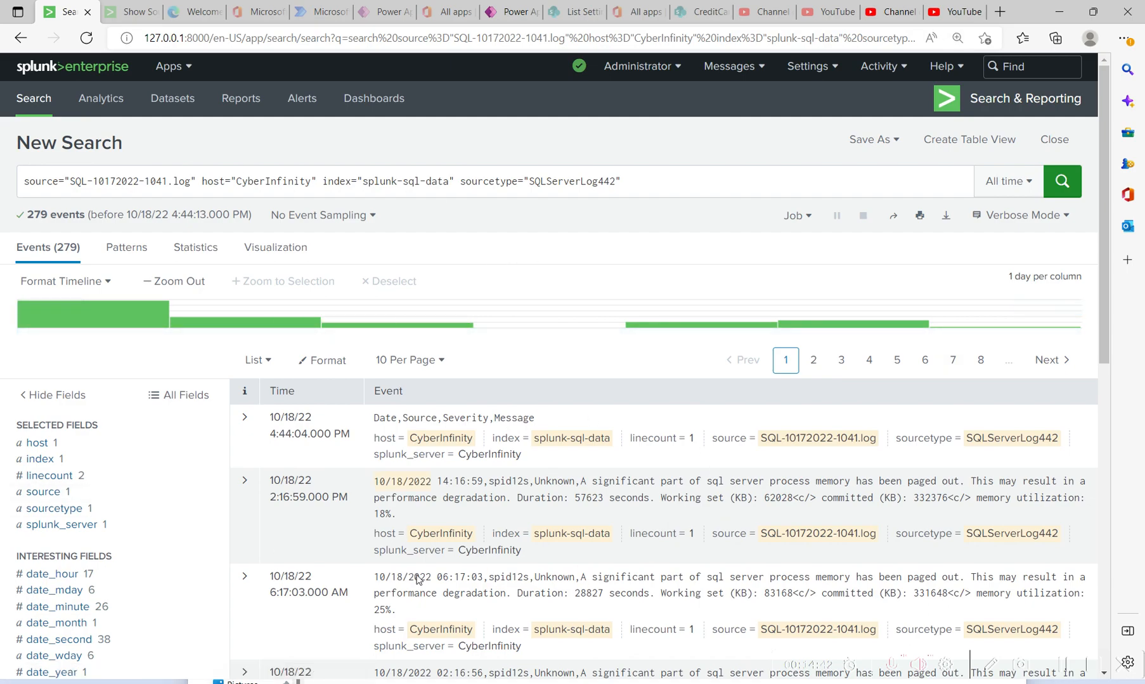
Copy the complete search query generated for the uploaded log file.
mouse_move(348, 328)
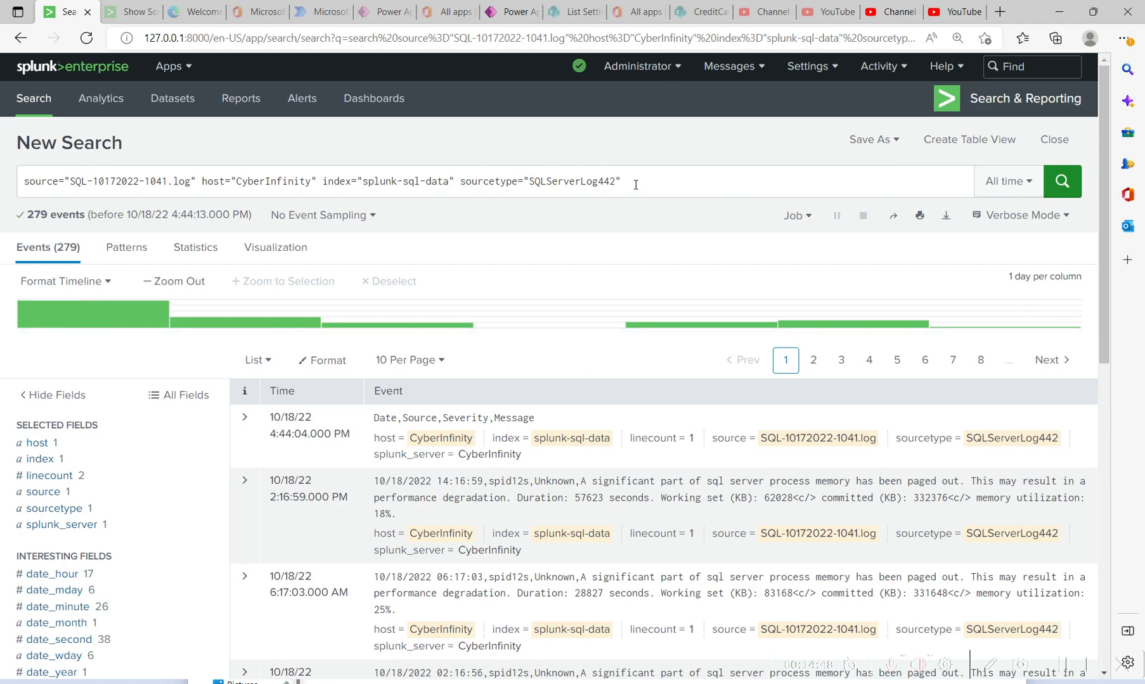
left_click_drag(635, 185, 0, 188)
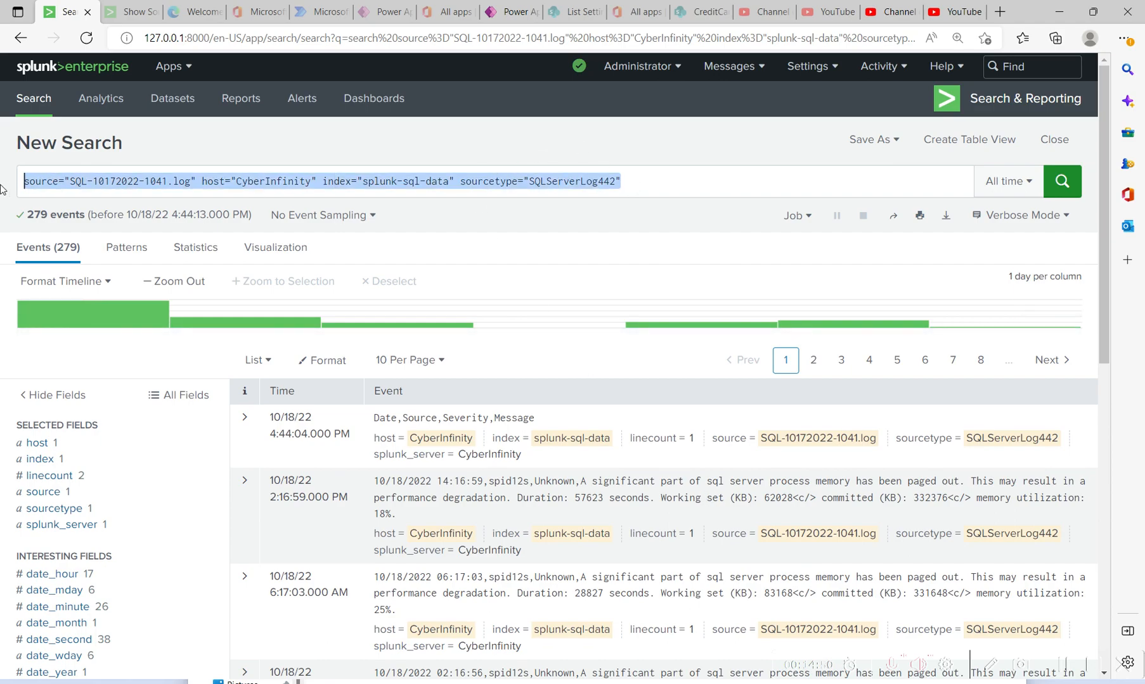
key("ctrl+c")
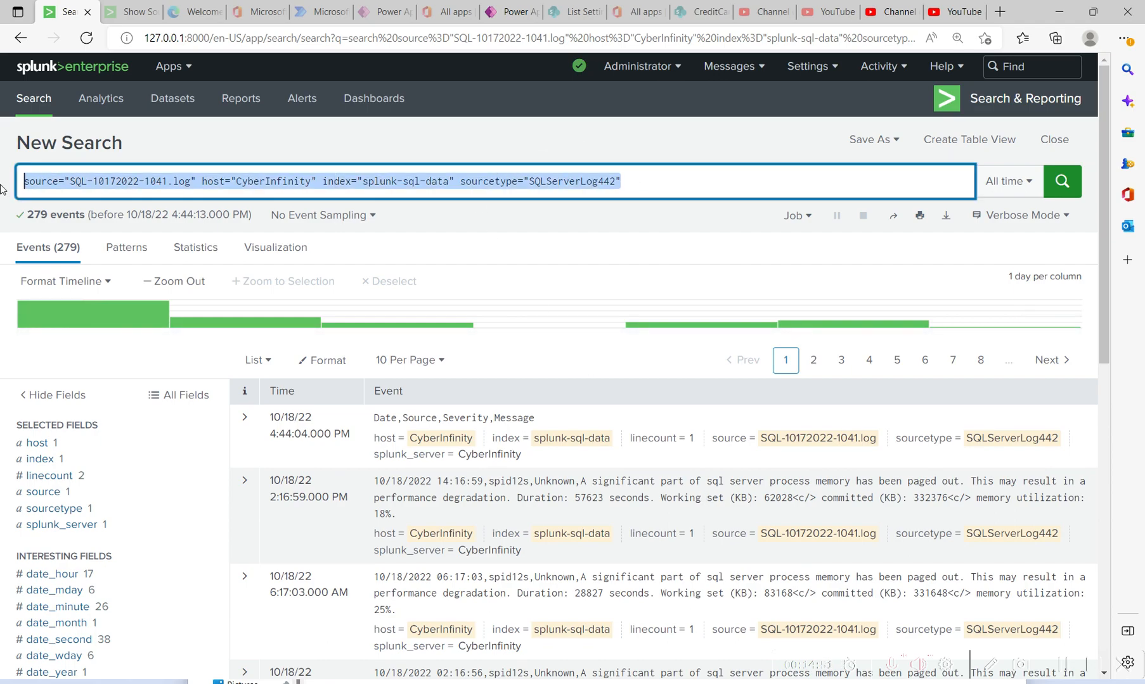
Switch to SQL Server Management Studio and examine the DimSalesTerritory query and its results beside the other windows.
left_click(1058, 12)
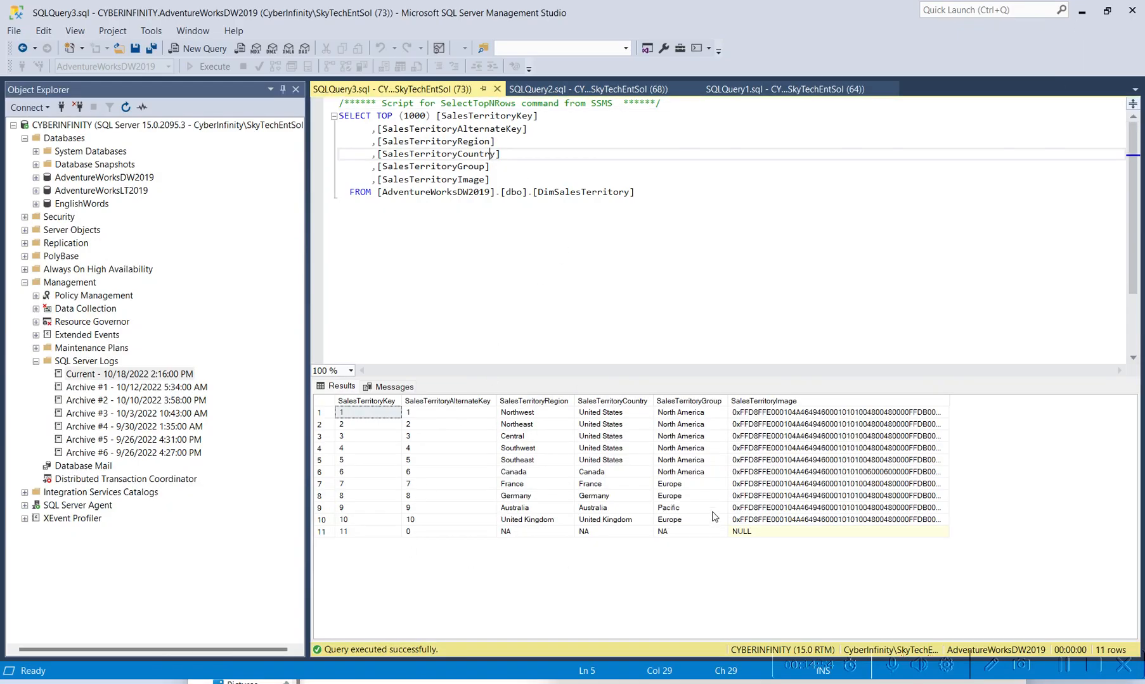
left_click(323, 405)
left_click(539, 233)
left_click_drag(634, 194, 339, 104)
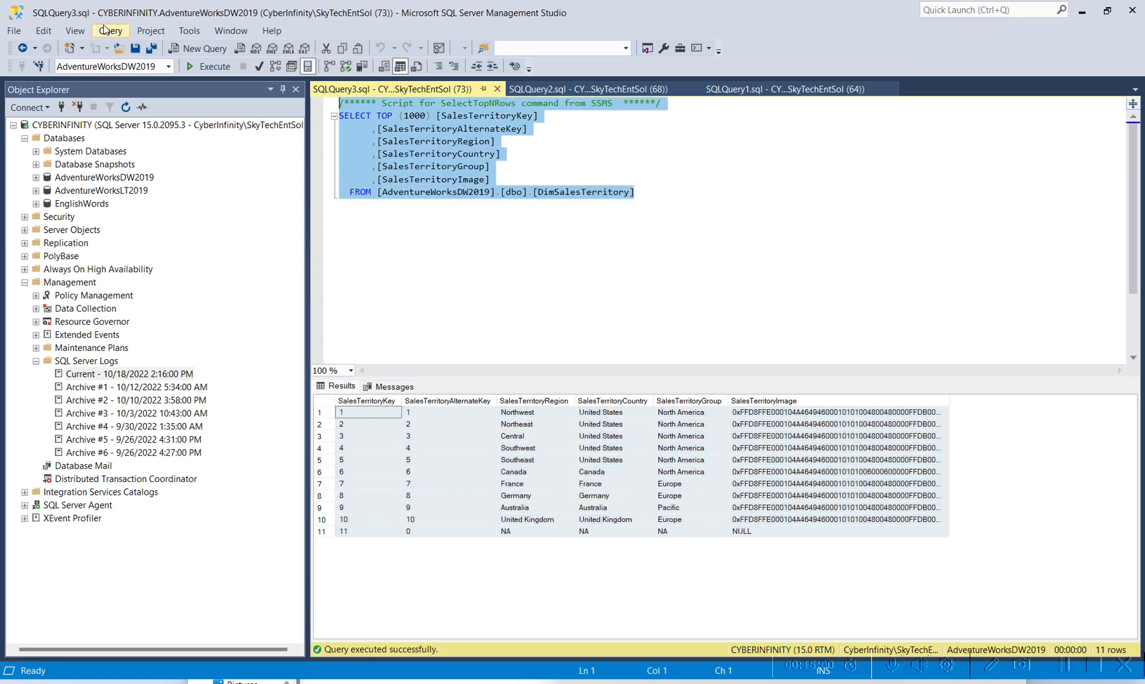
left_click(605, 215)
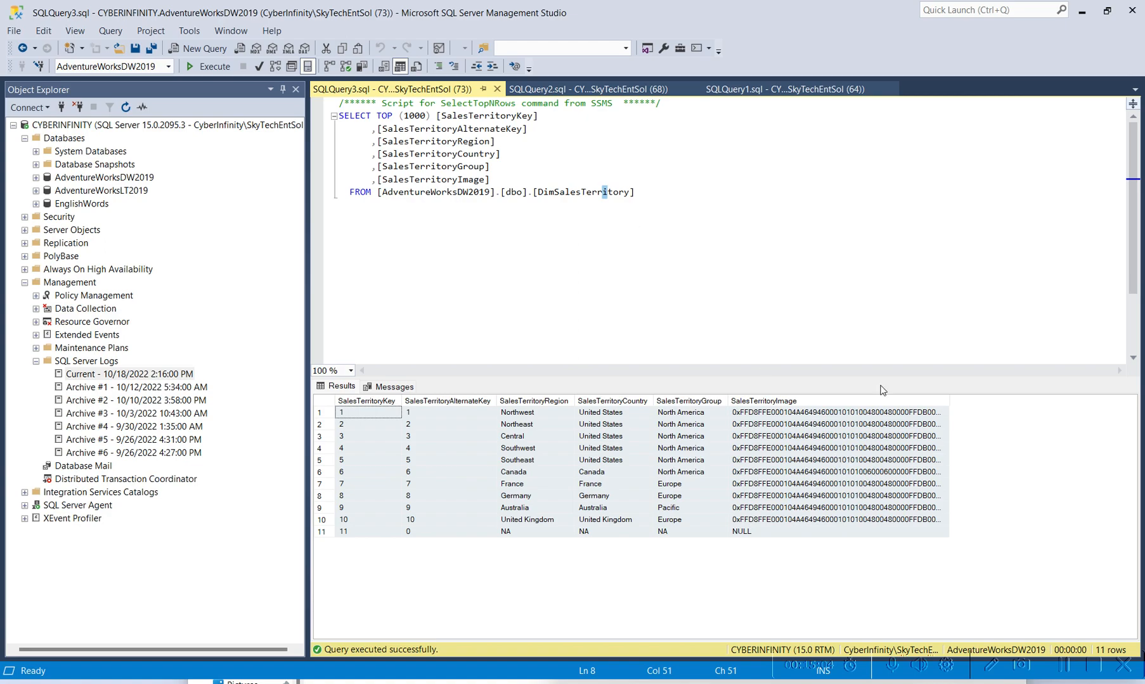
left_click(1105, 13)
left_click_drag(657, 9, 509, 44)
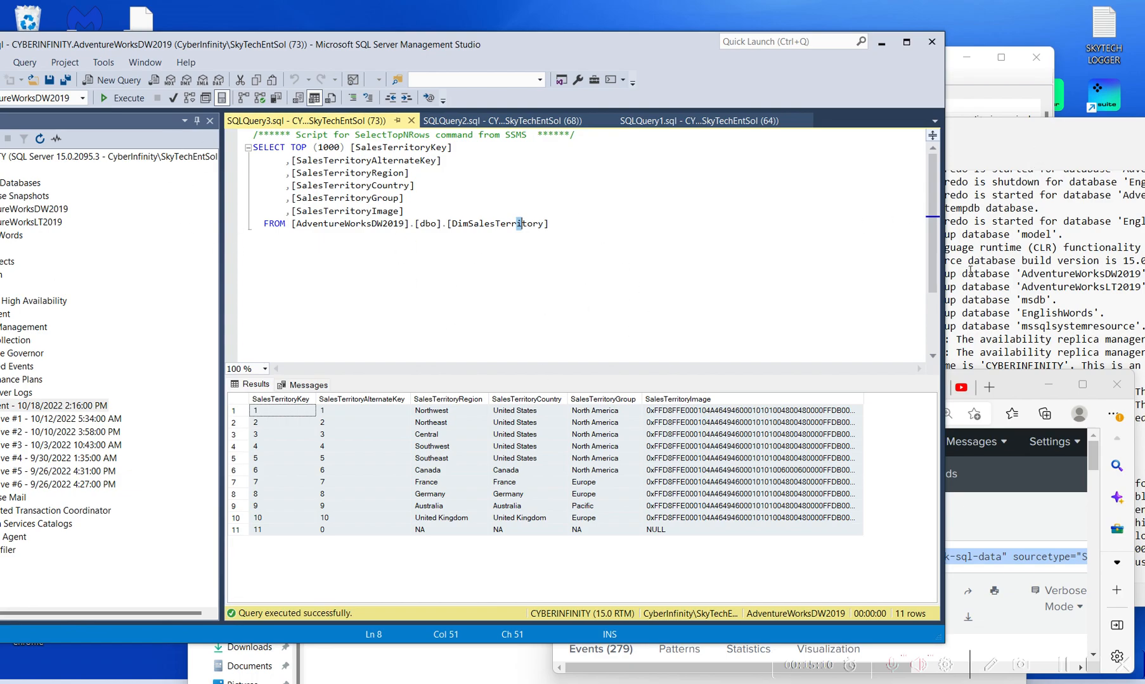
left_click_drag(944, 646, 748, 591)
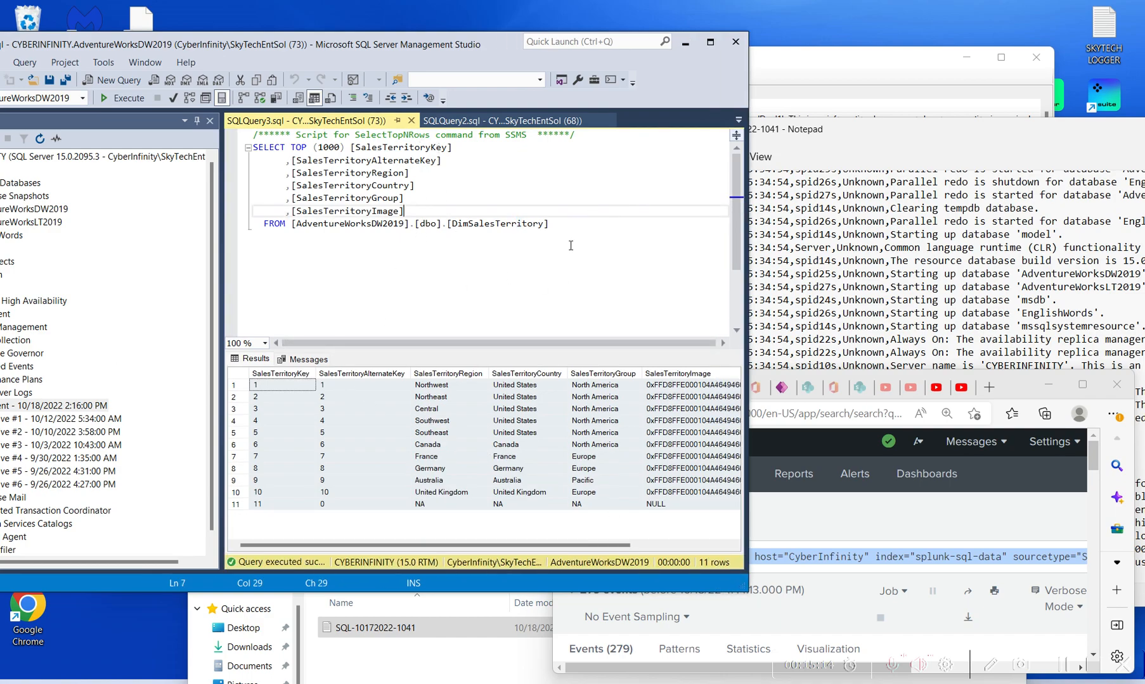
key("ctrl+a")
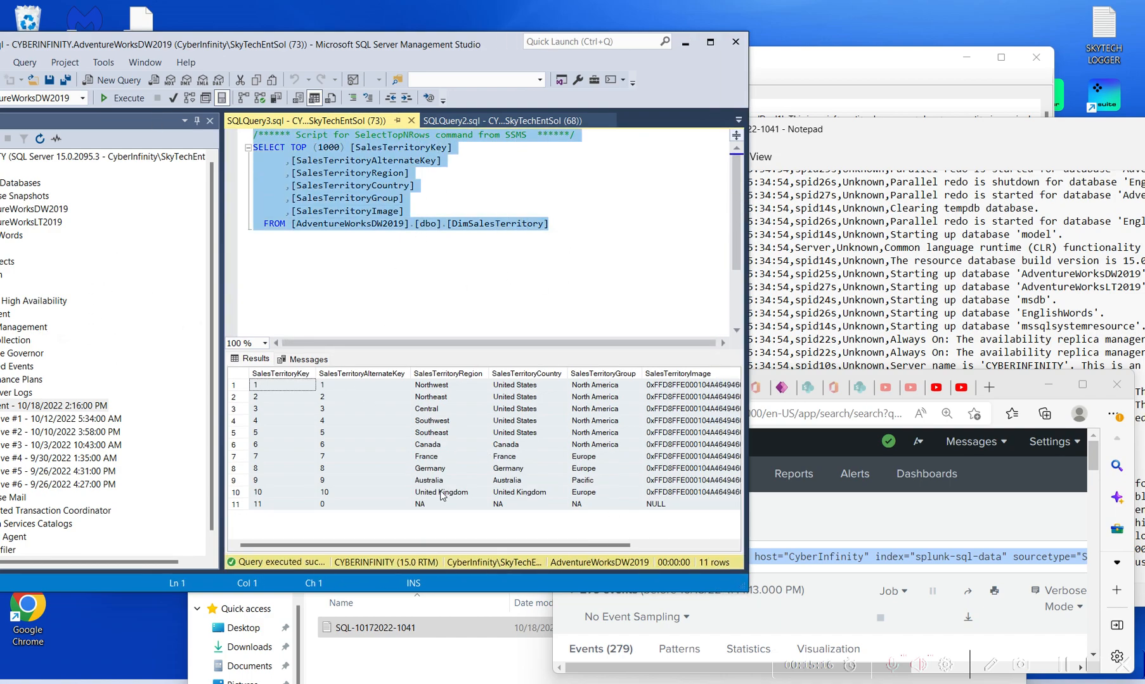
left_click(334, 441)
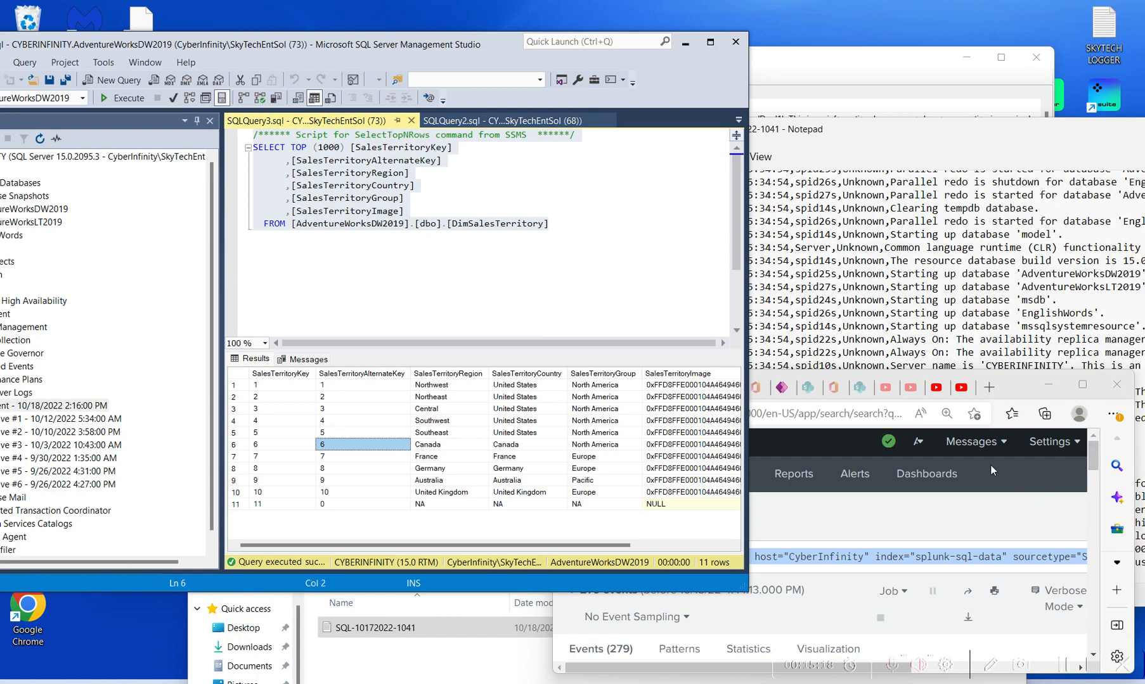
Return to the Splunk search and examine the query's source, host, index and sourcetype parts.
left_click(1083, 387)
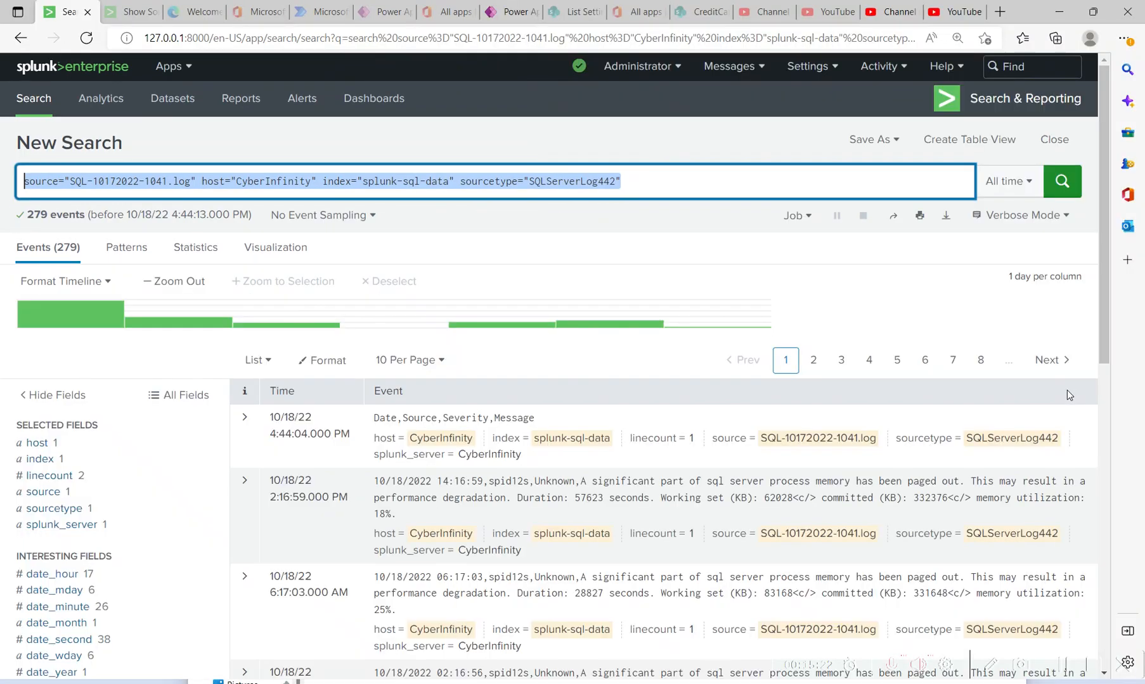
left_click(616, 182)
left_click_drag(636, 182, 24, 179)
left_click(668, 182)
left_click_drag(670, 182, 2, 187)
left_click(38, 181)
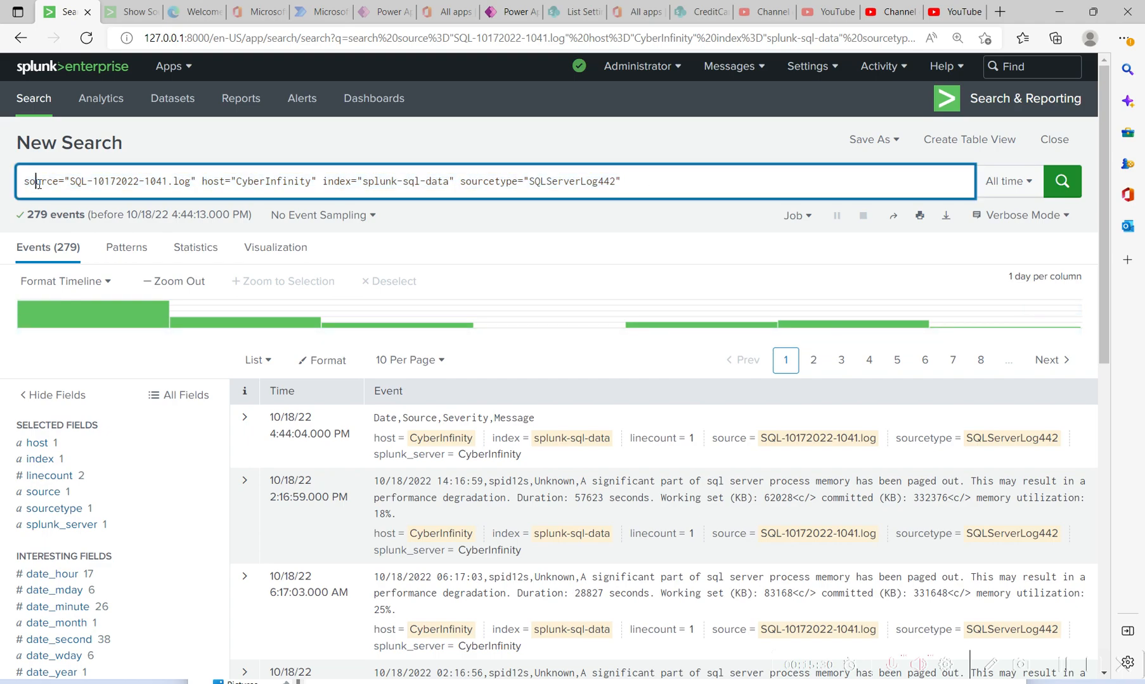
double_click(38, 181)
left_click(82, 181)
left_click_drag(185, 181, 70, 181)
double_click(209, 183)
double_click(351, 184)
double_click(502, 182)
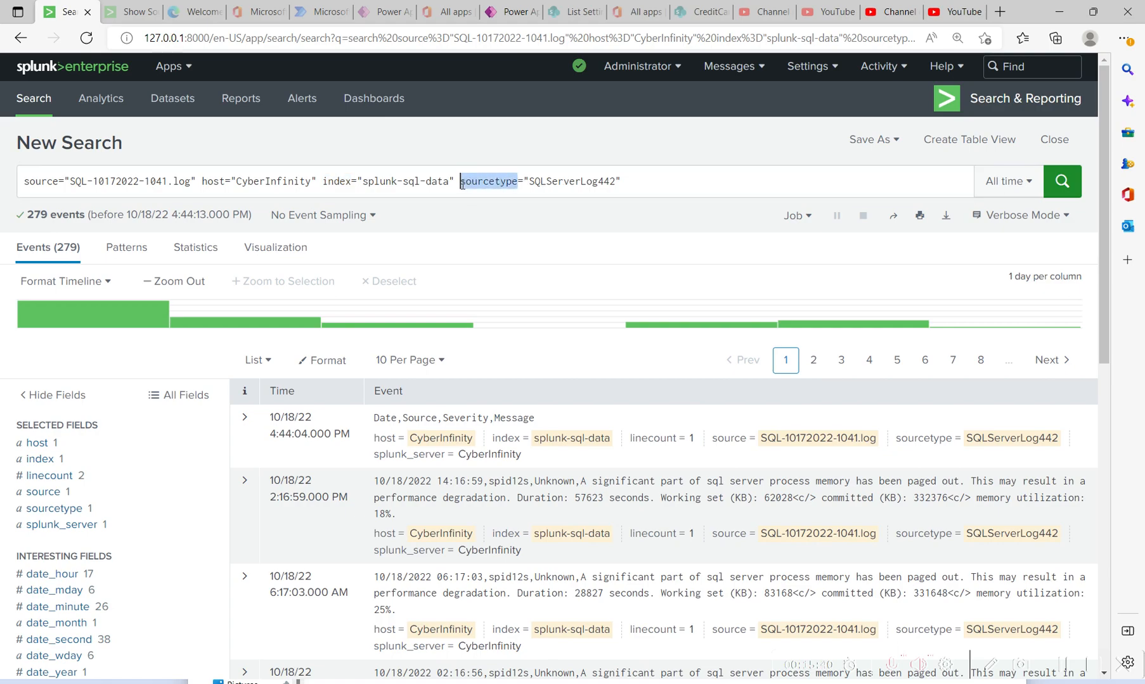
left_click(662, 184)
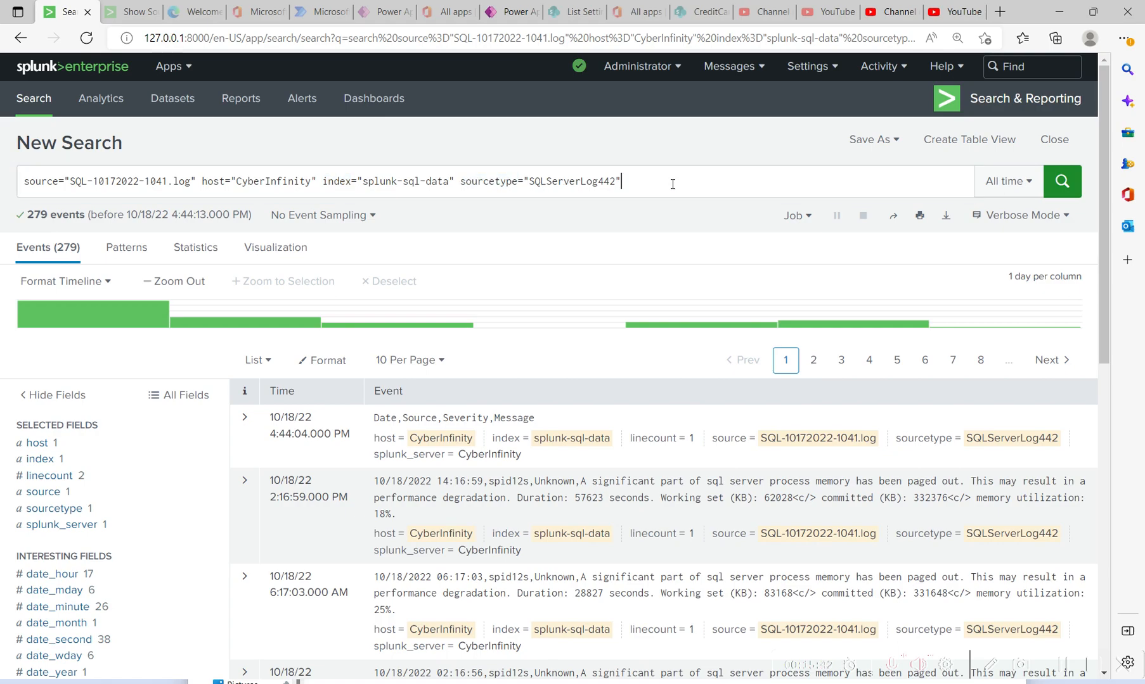
Switch to the SPLUNNK COMMANDS file in Notepad, add the copied search query below the existing one, mark it "- cmd", and save.
key("ctrl+a")
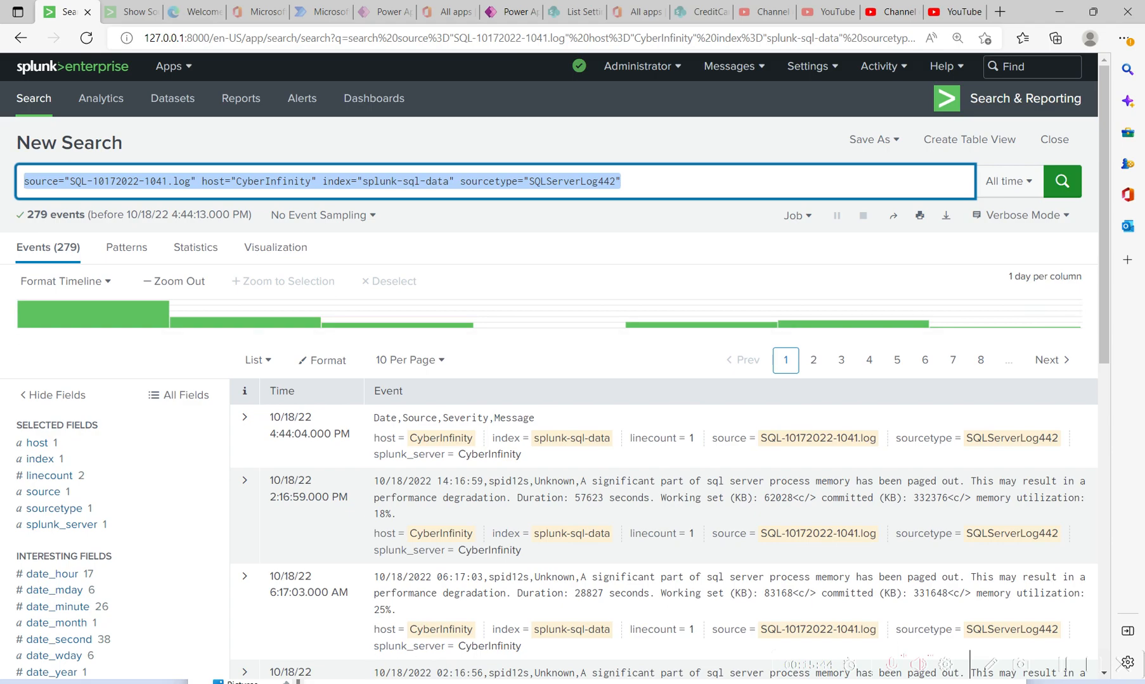
left_click(571, 682)
left_click_drag(672, 504, 690, 201)
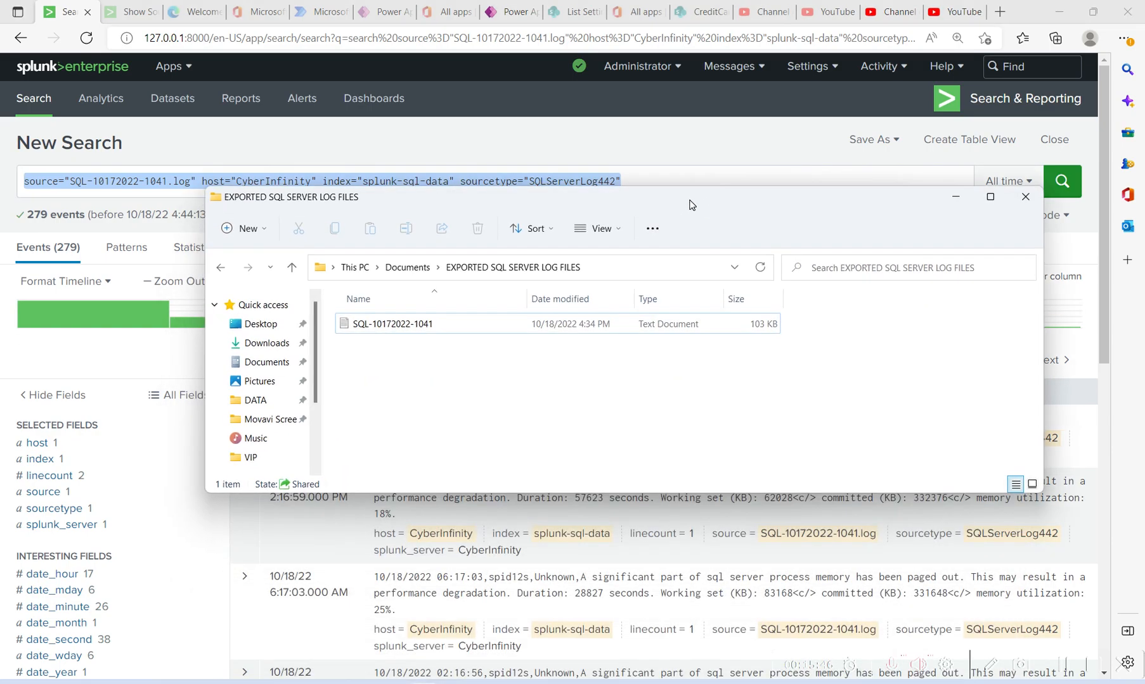
left_click(654, 683)
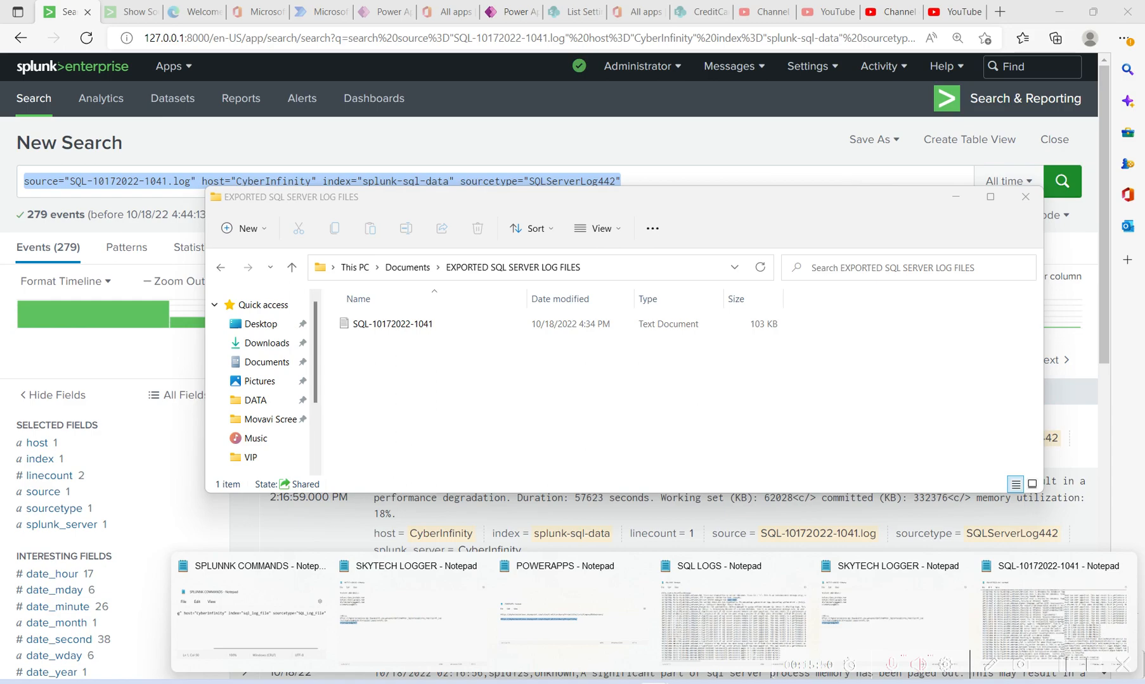
left_click(212, 632)
left_click_drag(894, 346, 374, 5)
key("Return")
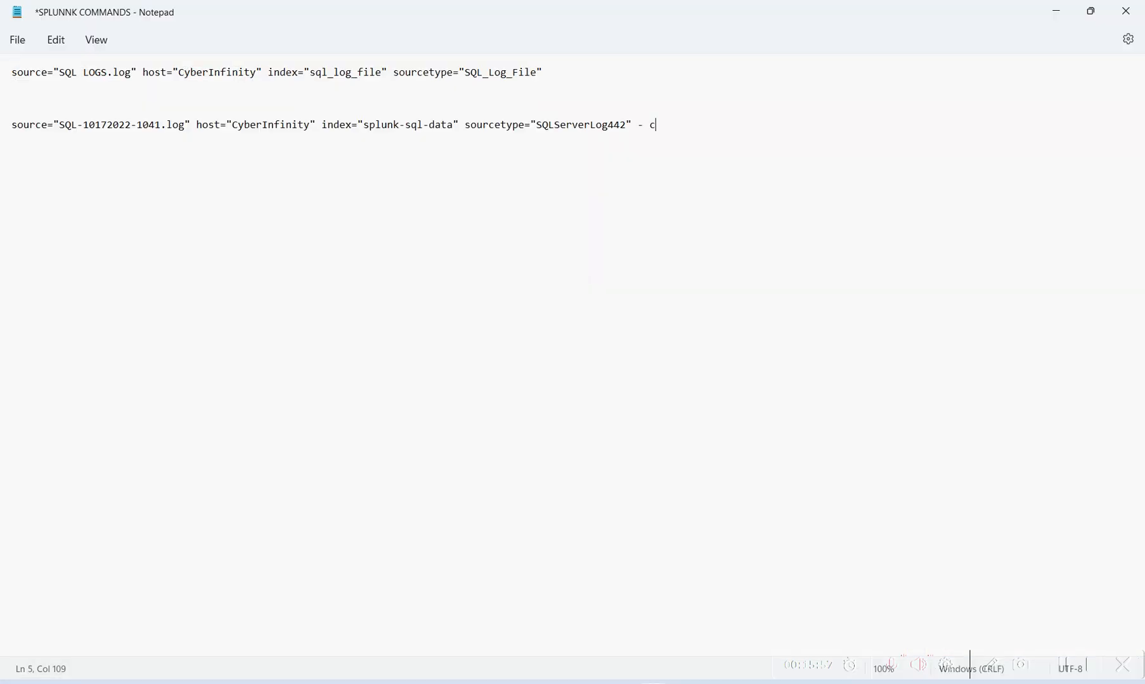
key("ctrl+s")
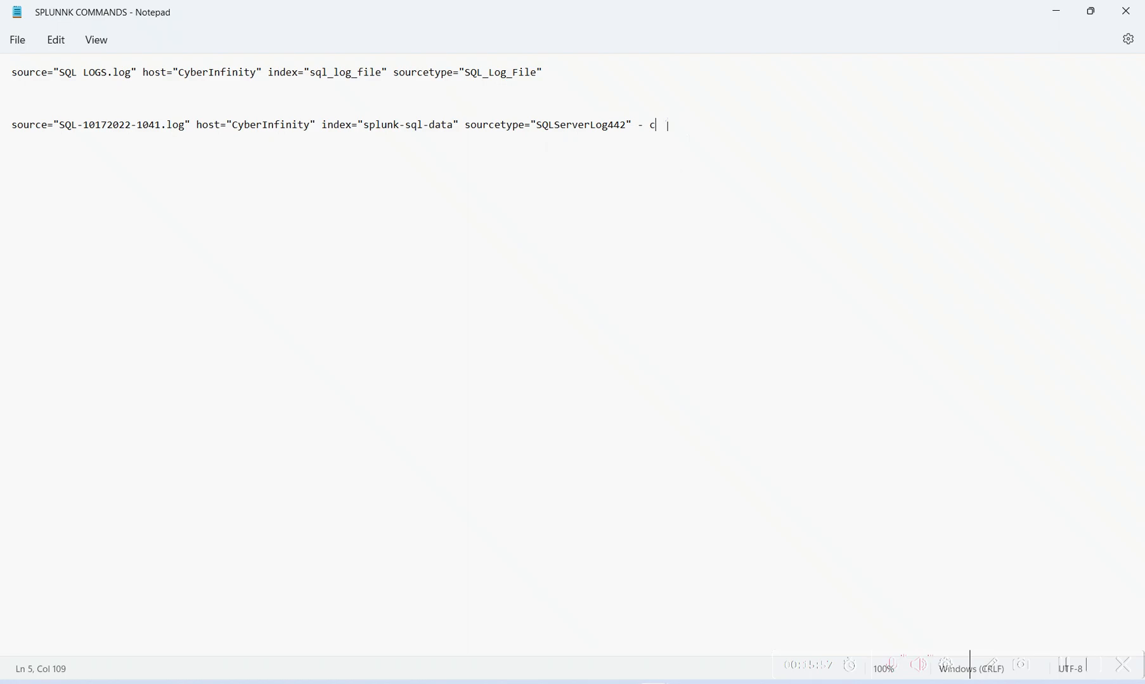
type("md")
left_click_drag(637, 125, 6, 121)
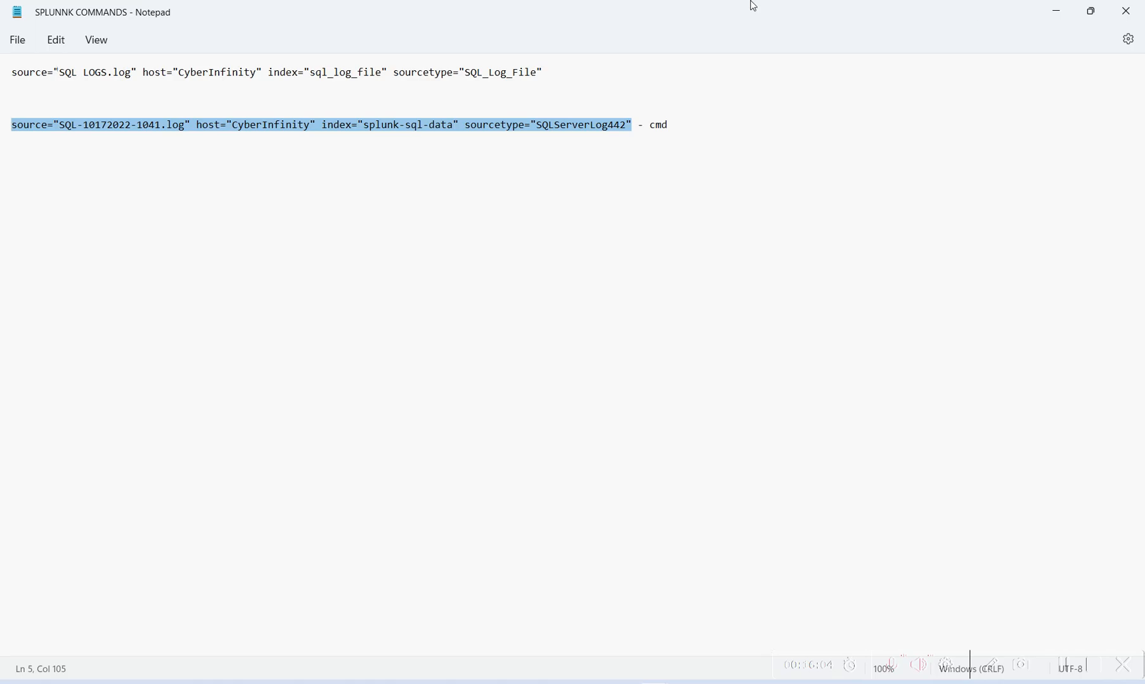
Switch back to the Splunk search and save it as a report titled "SQL Server Log 442".
key("alt+Tab")
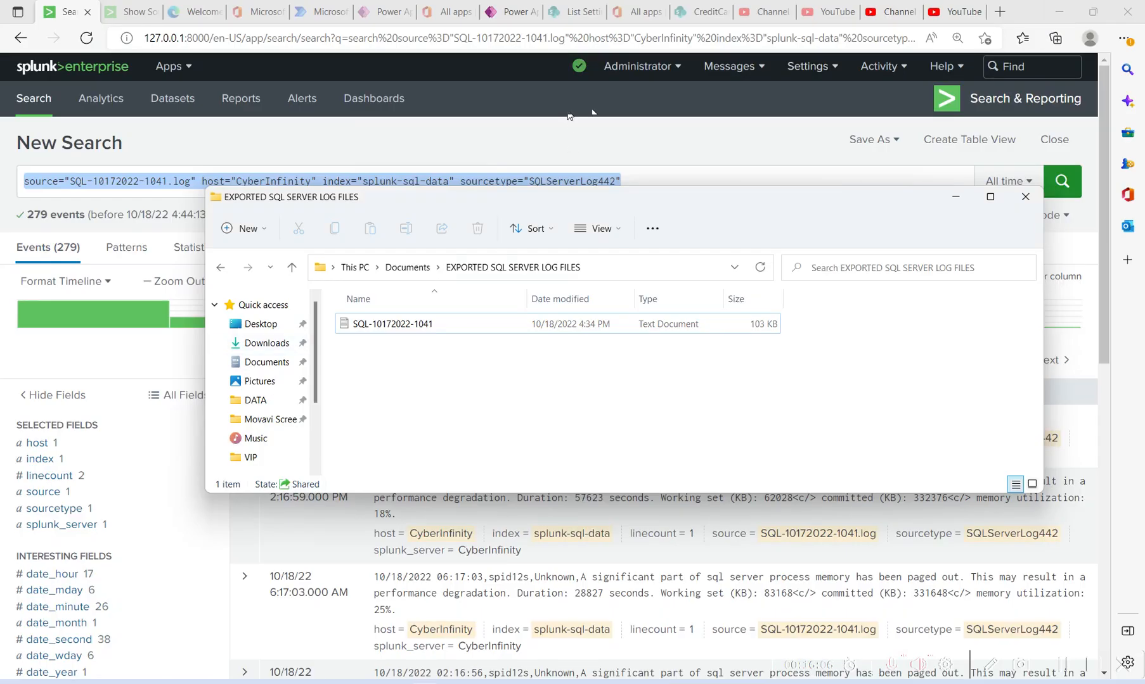
left_click(1099, 206)
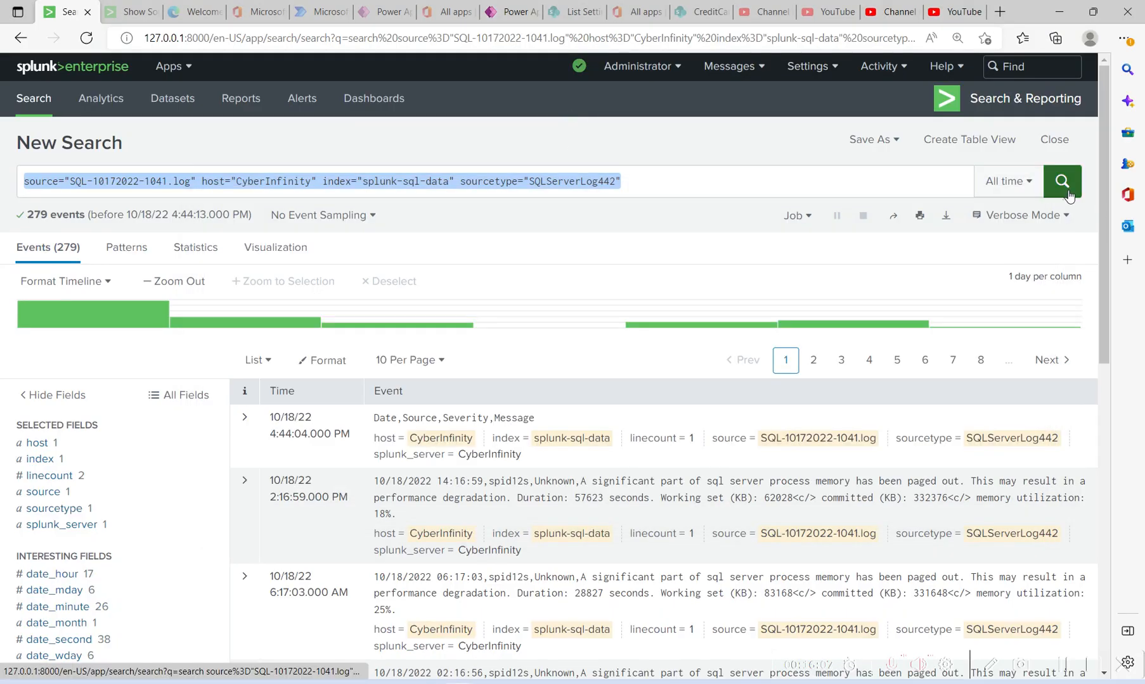
left_click(648, 181)
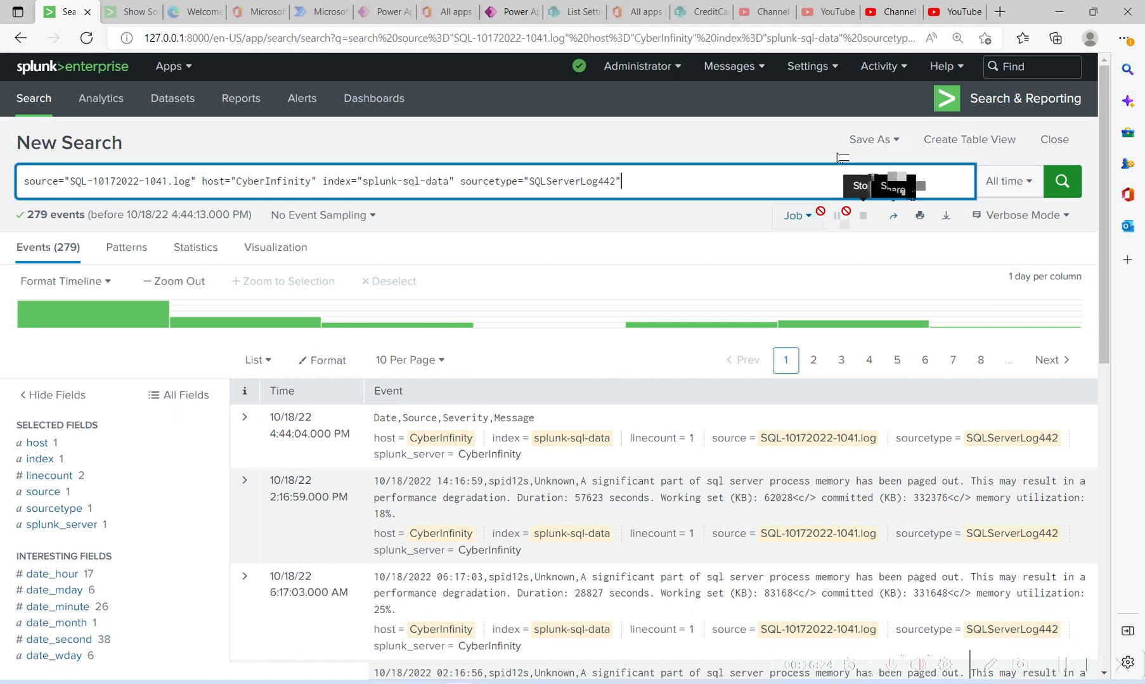
left_click(891, 143)
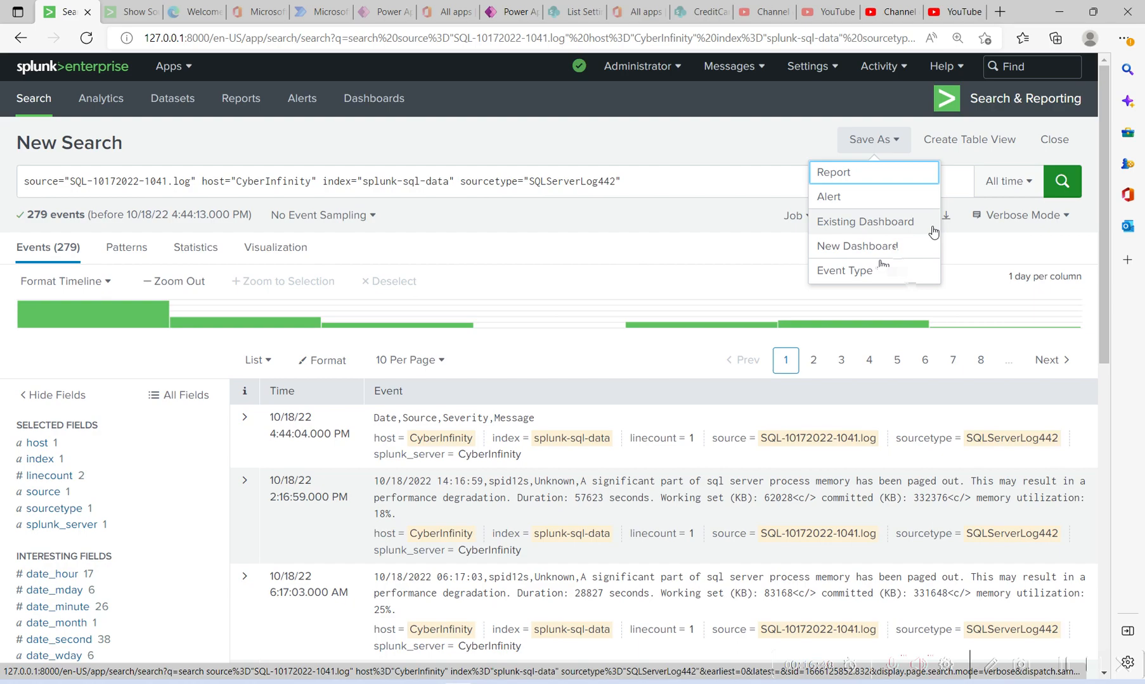
left_click(875, 180)
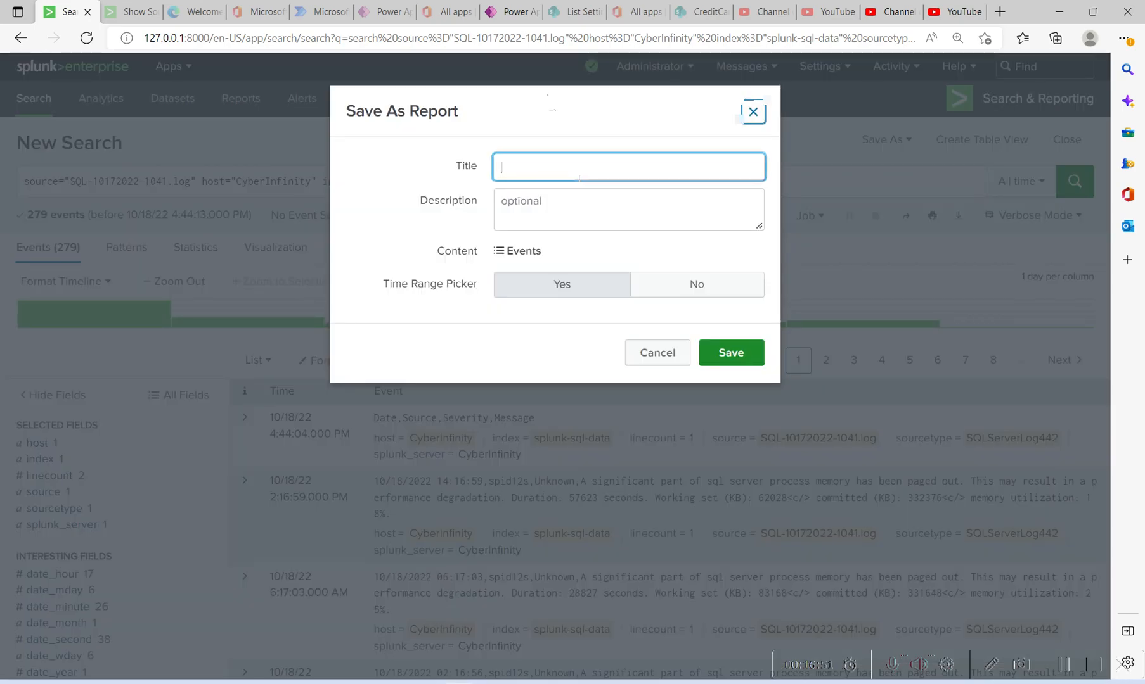
type("SQL Server Log")
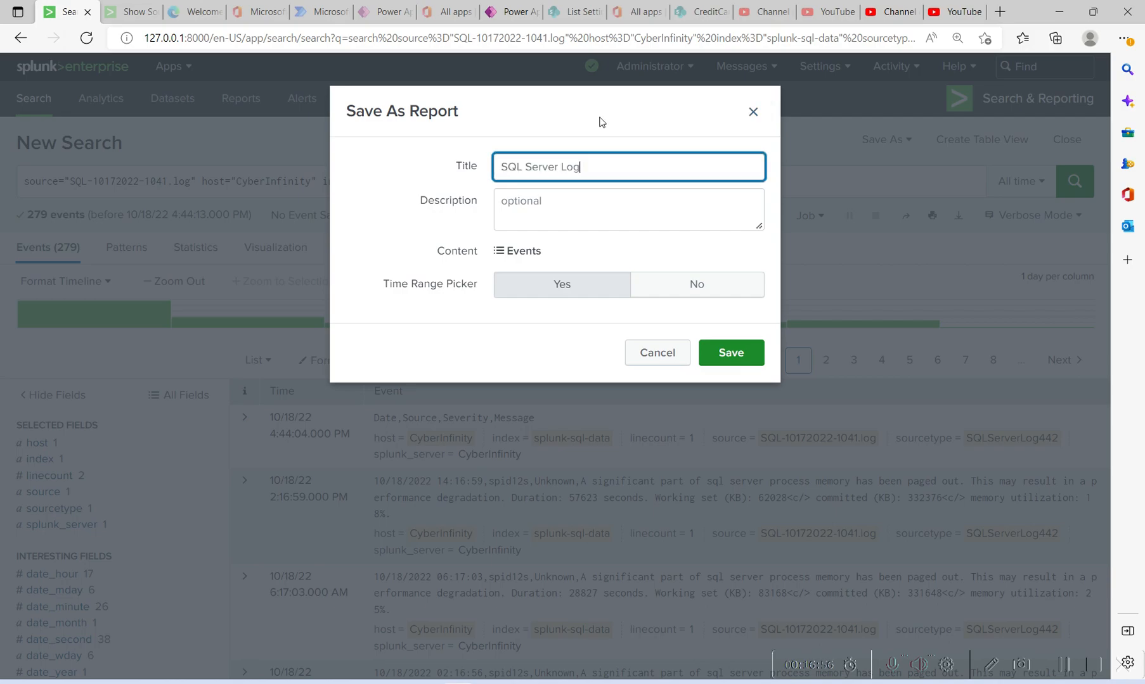
type(" 442")
key("Return")
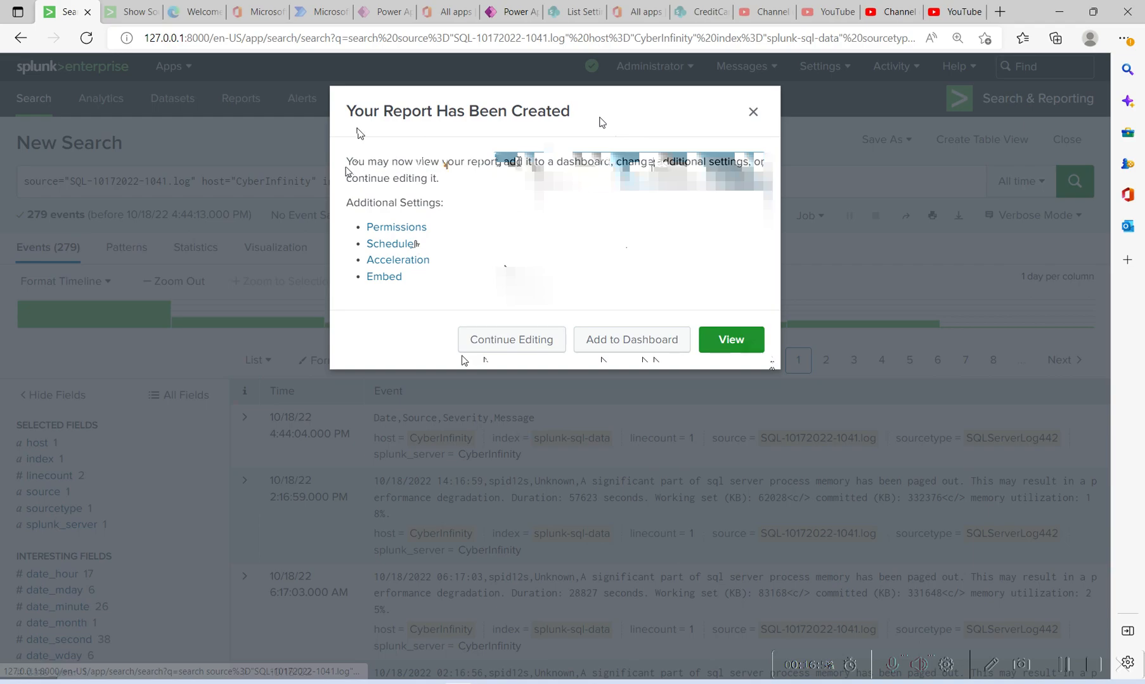
Open the newly created SQL Server Log 442 report in a separate browser tab and view its events.
left_click_drag(638, 161, 616, 161)
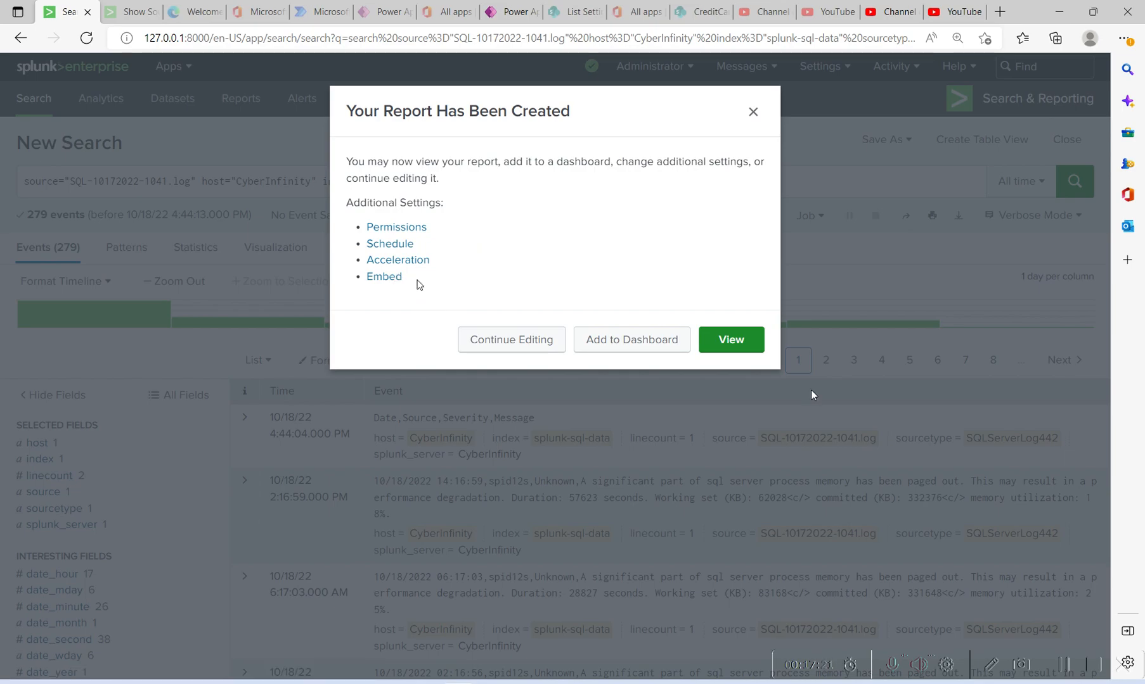
right_click(702, 331)
left_click(786, 355)
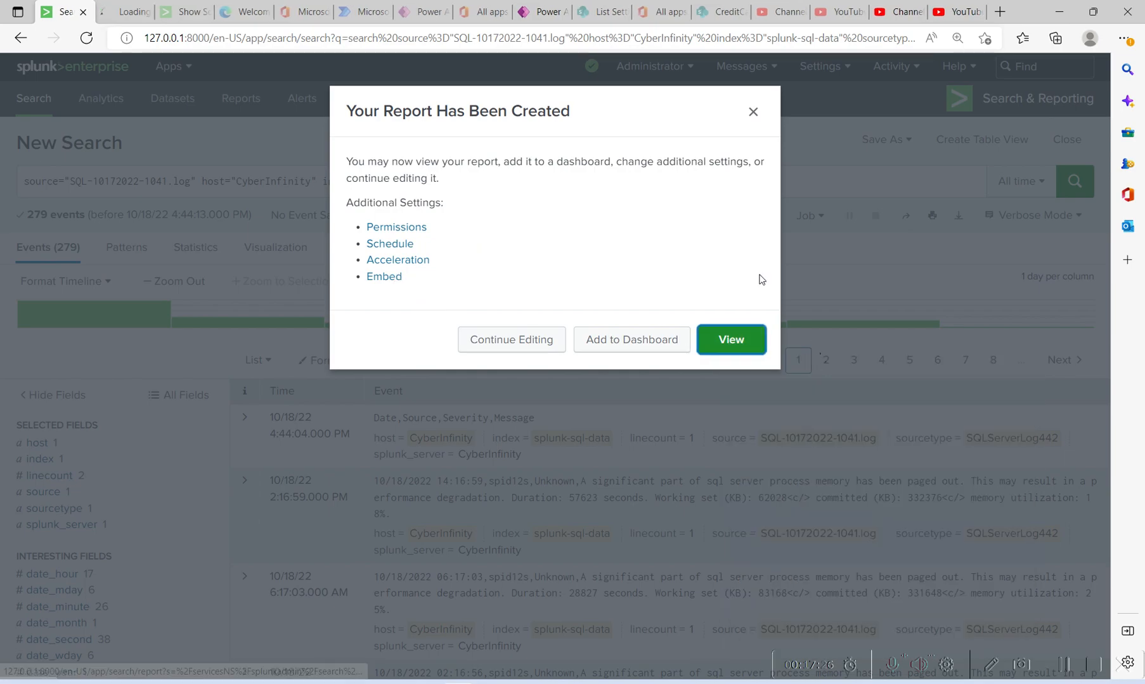
left_click(124, 19)
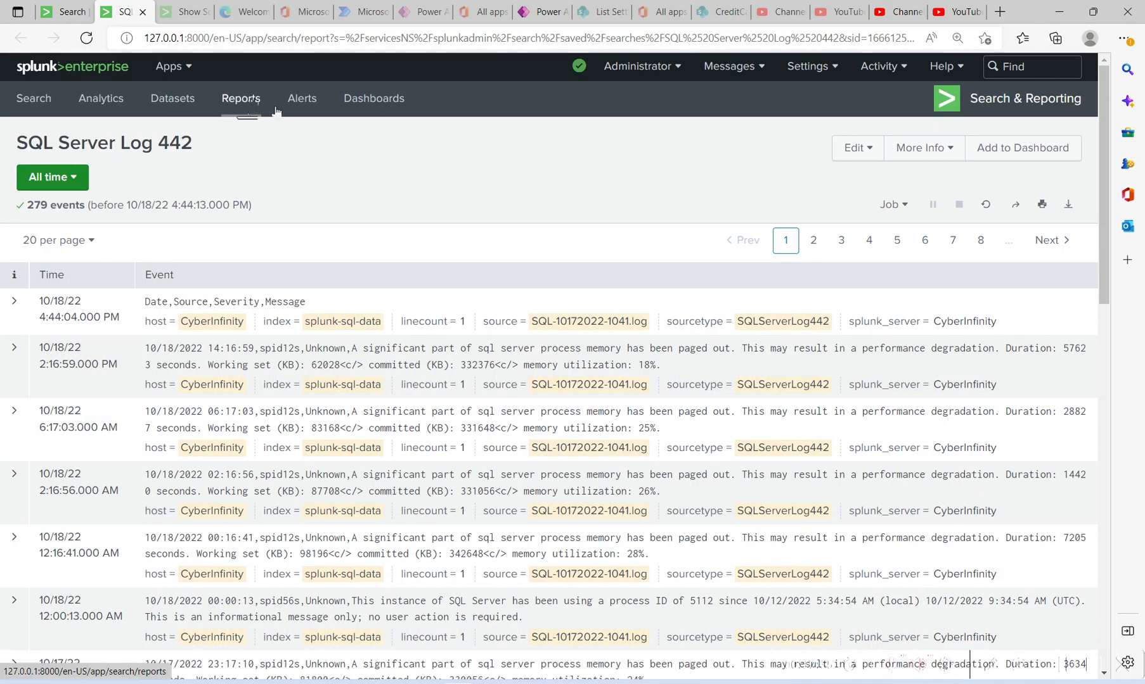
Go to the list of saved reports and examine the SQL Server Log 442 report's details, including its modification time.
left_click(241, 103)
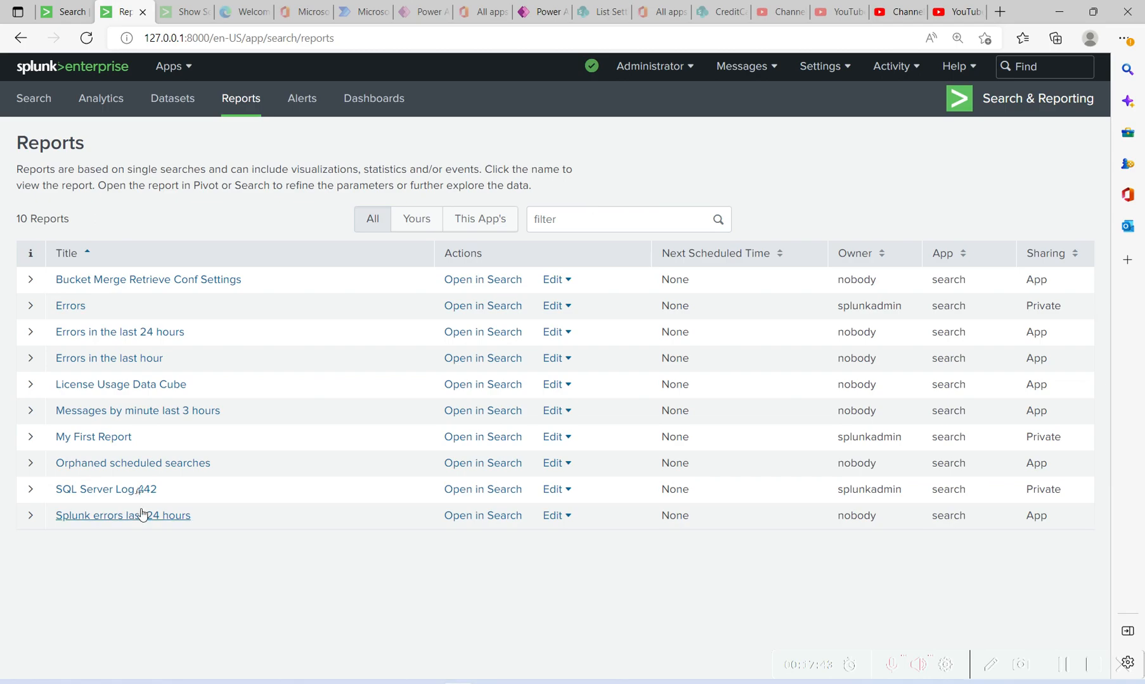
left_click(31, 489)
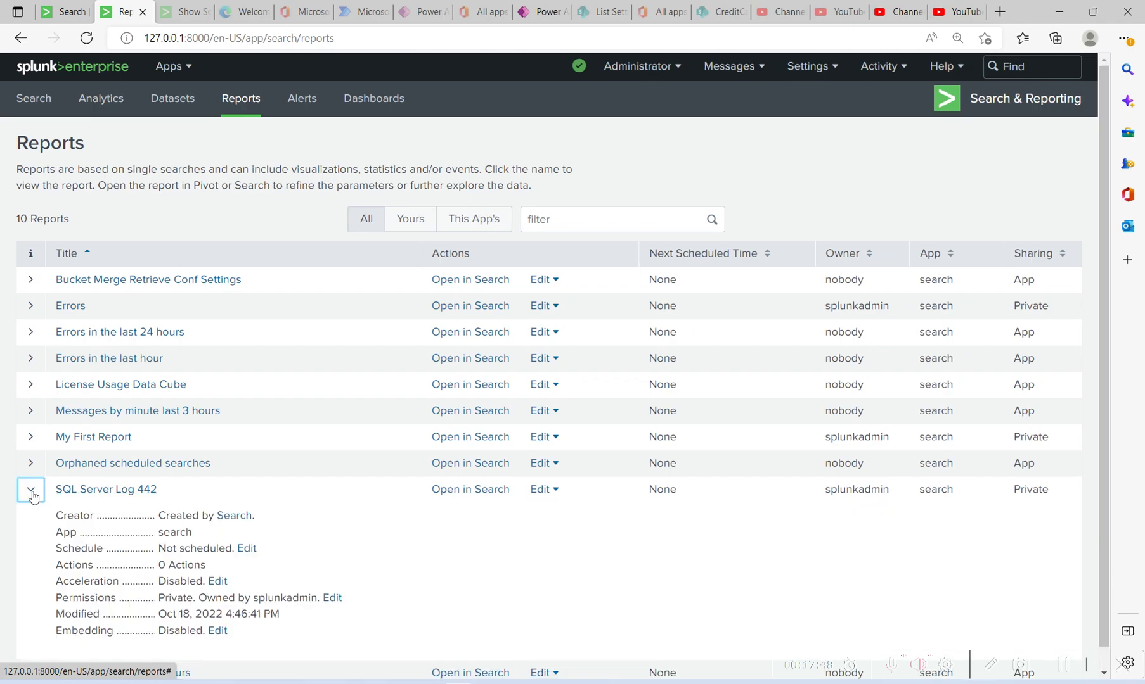
scroll(444, 454, "down", 1)
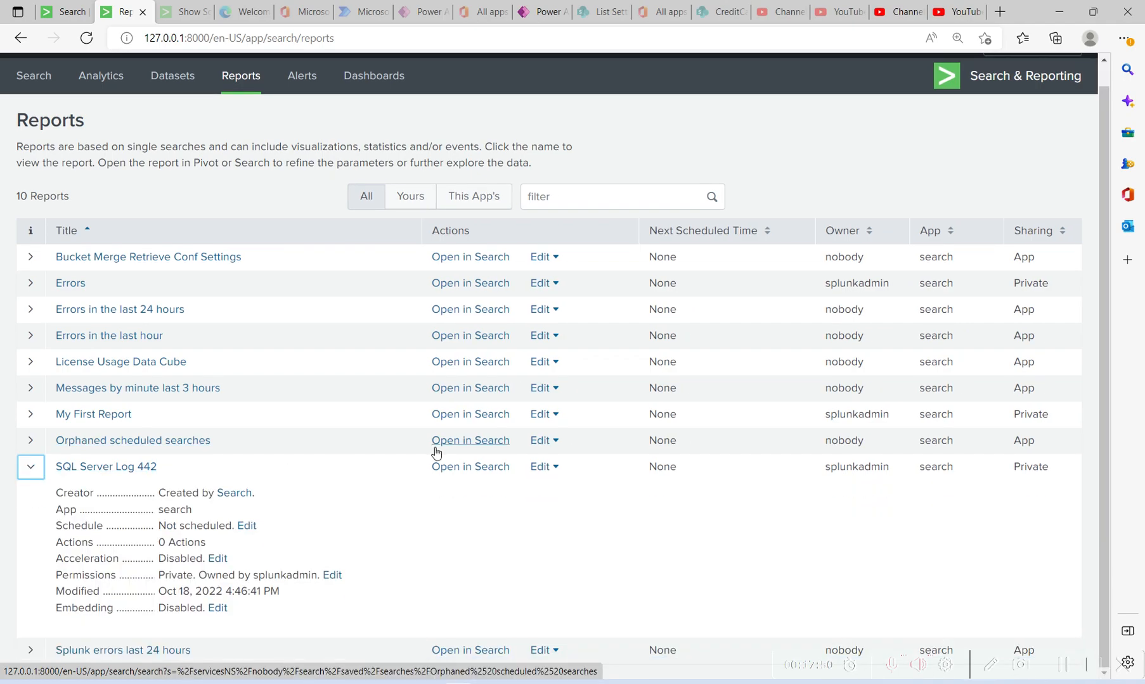
double_click(236, 590)
Open the list of existing dashboards in the tab showing the reports and look through their titles.
left_click(63, 11)
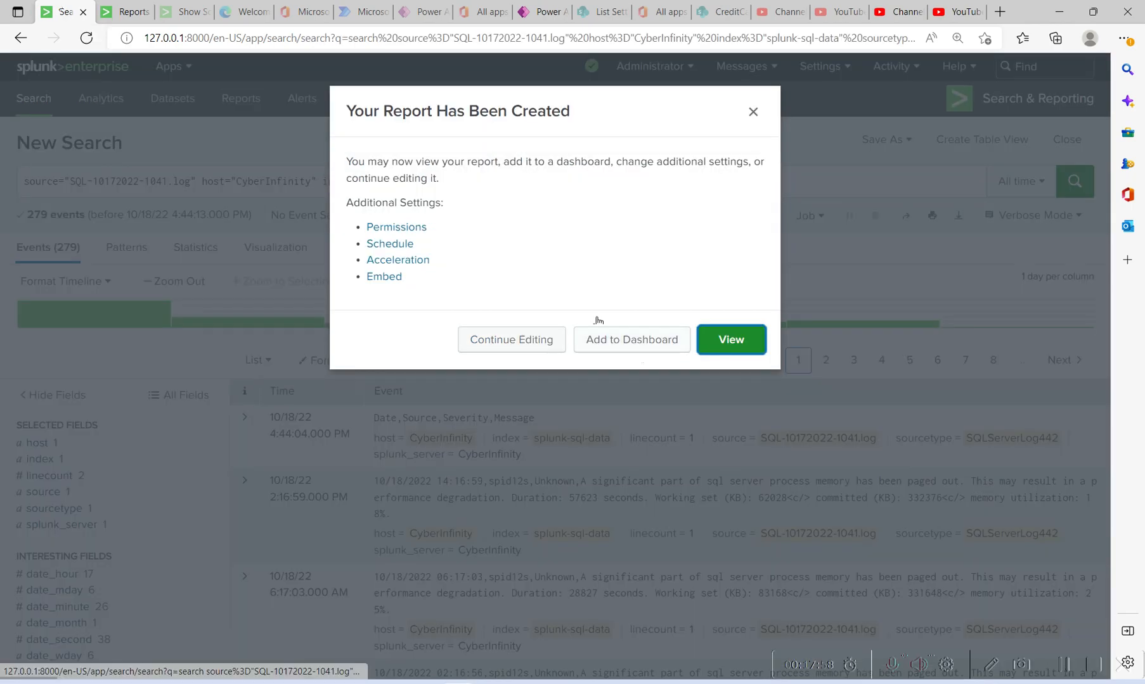
left_click(124, 12)
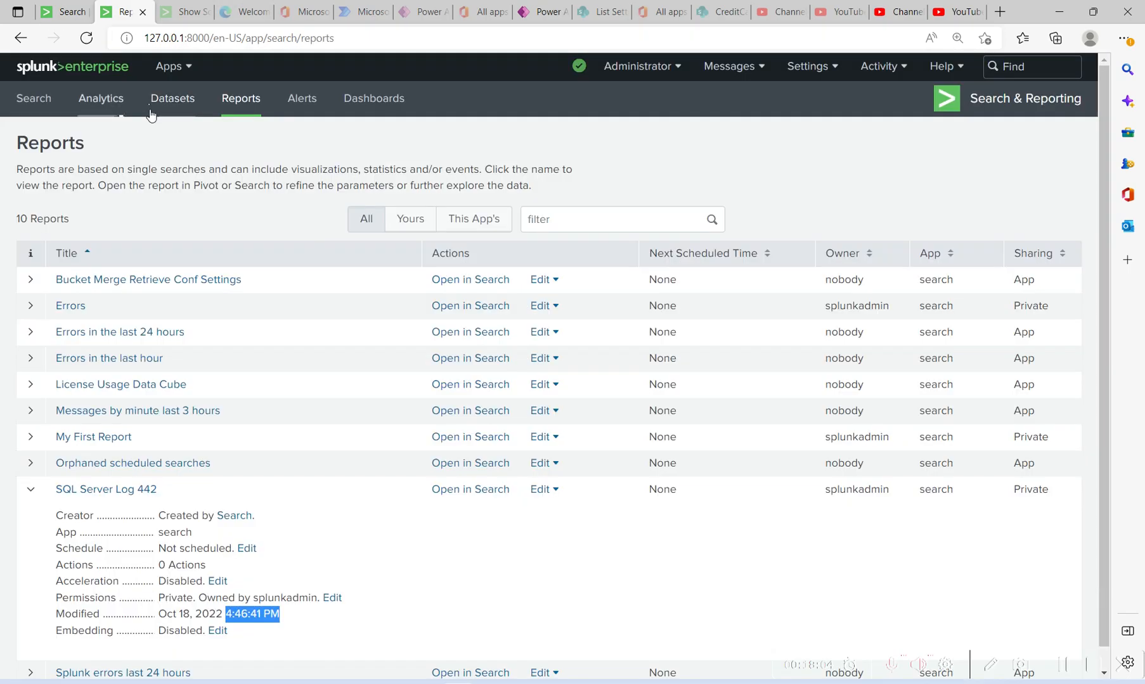
left_click(374, 102)
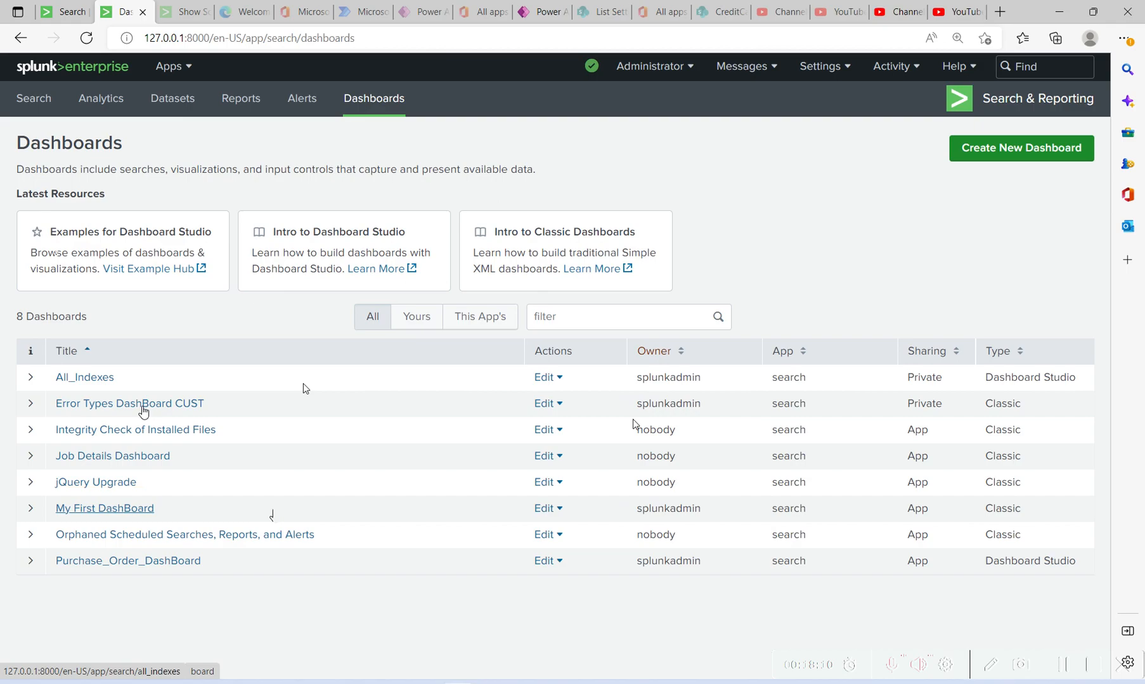
mouse_move(56, 24)
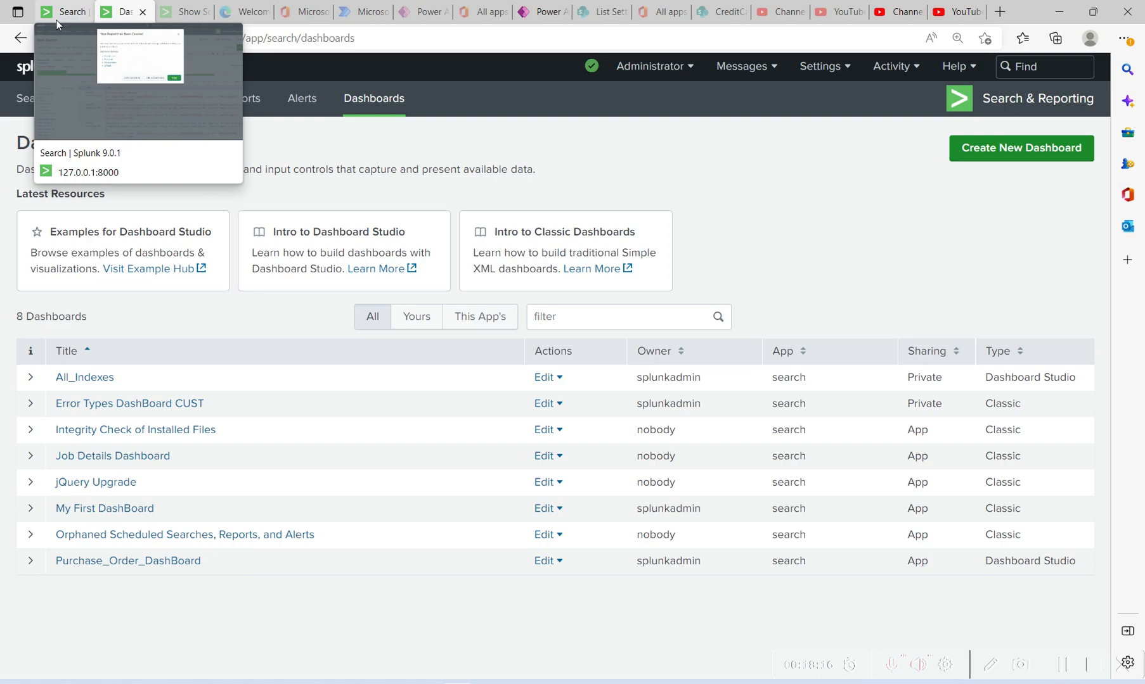
Return to the saved-report confirmation and add the report to a new dashboard titled "SQL Server Log DashBoard".
left_click(59, 14)
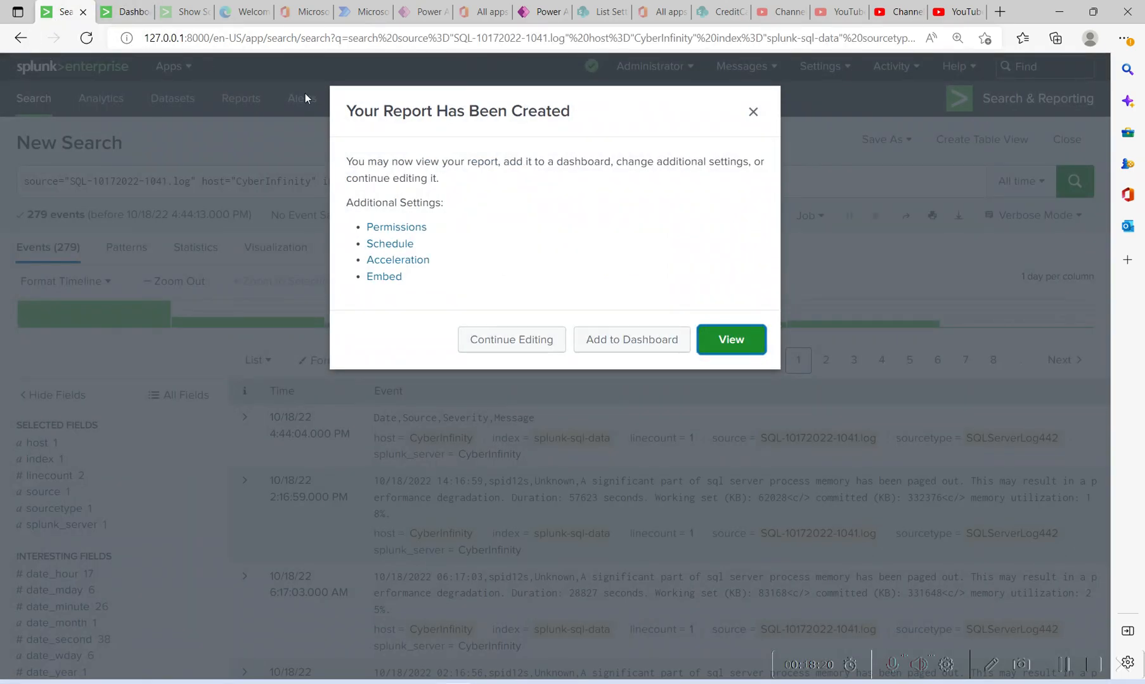
left_click(660, 348)
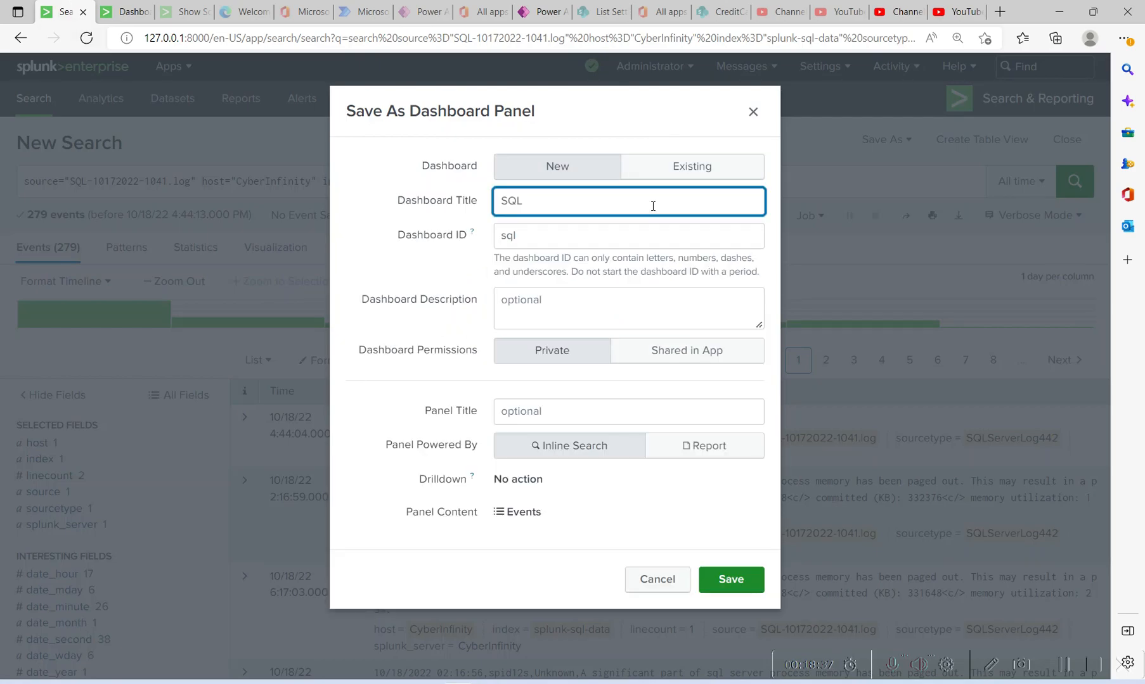
type("Server Log")
type("DashBoard")
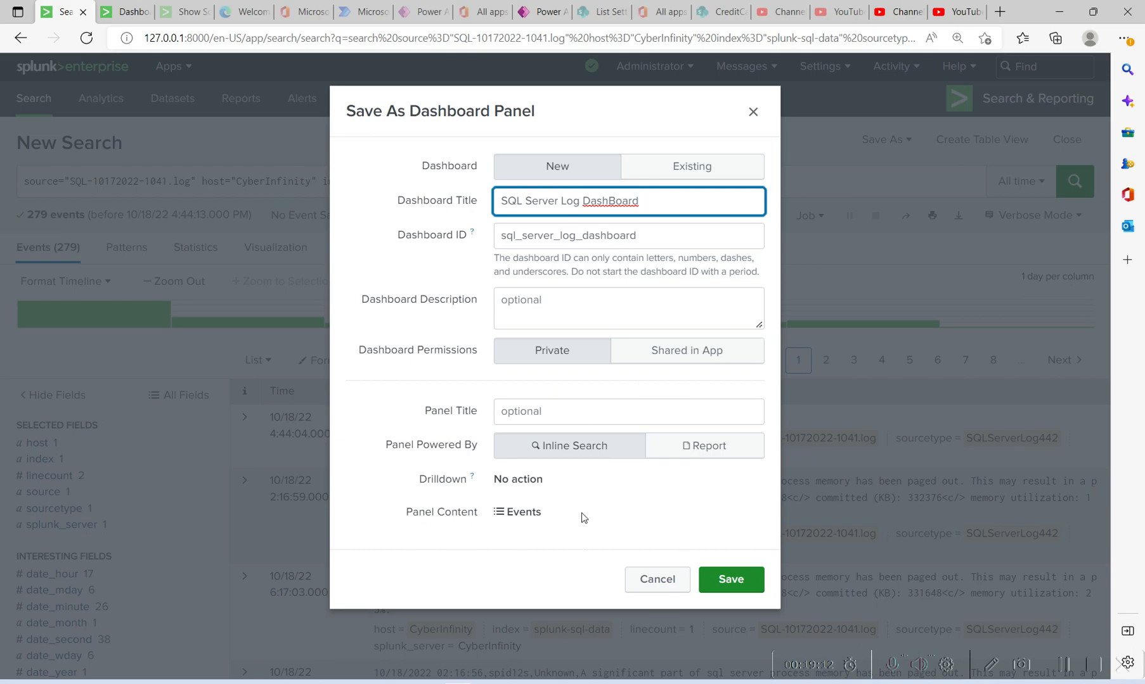
left_click(731, 579)
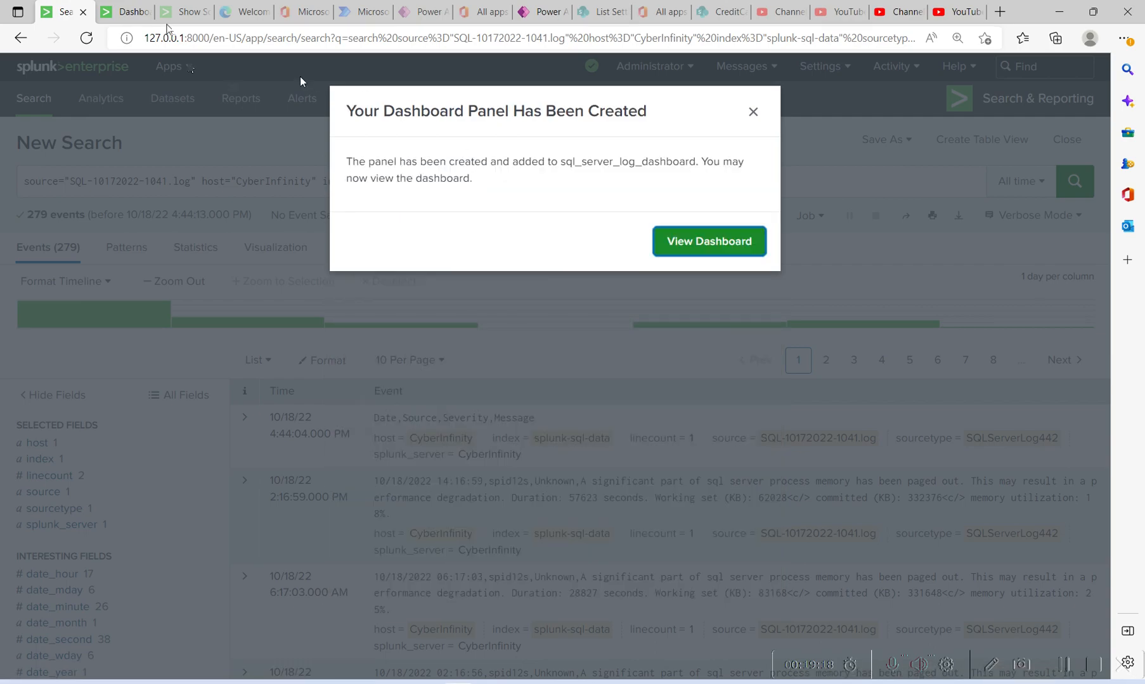
Refresh the dashboards list, open SQL Server Log DashBoard and look through its events.
left_click(127, 18)
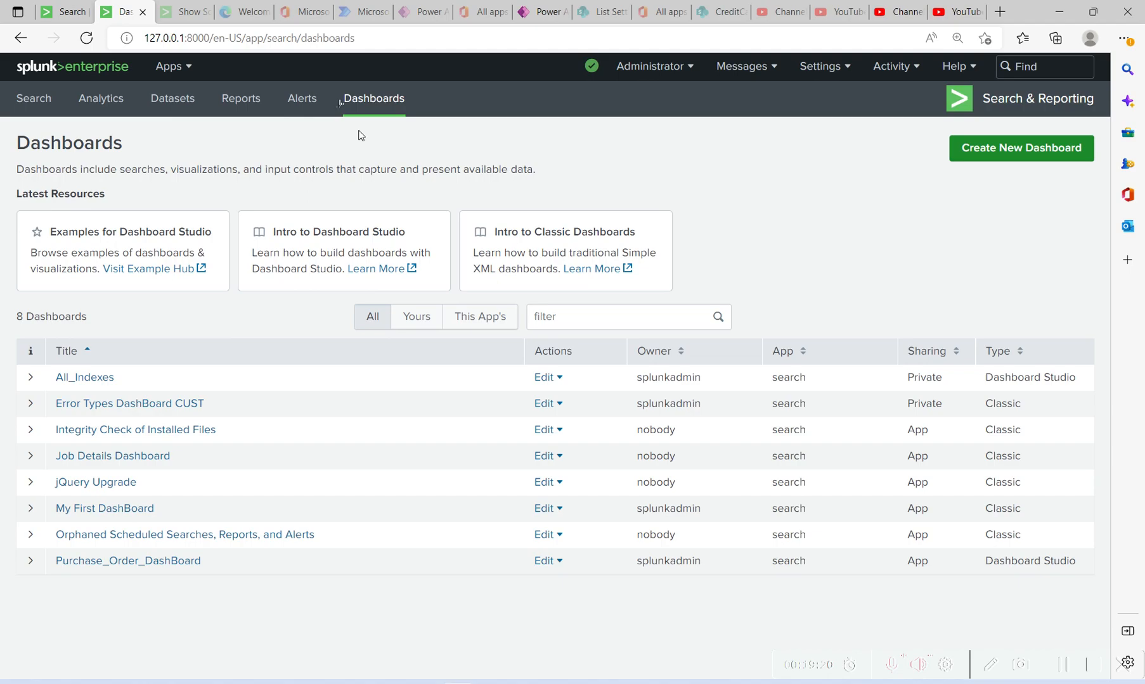
left_click(86, 38)
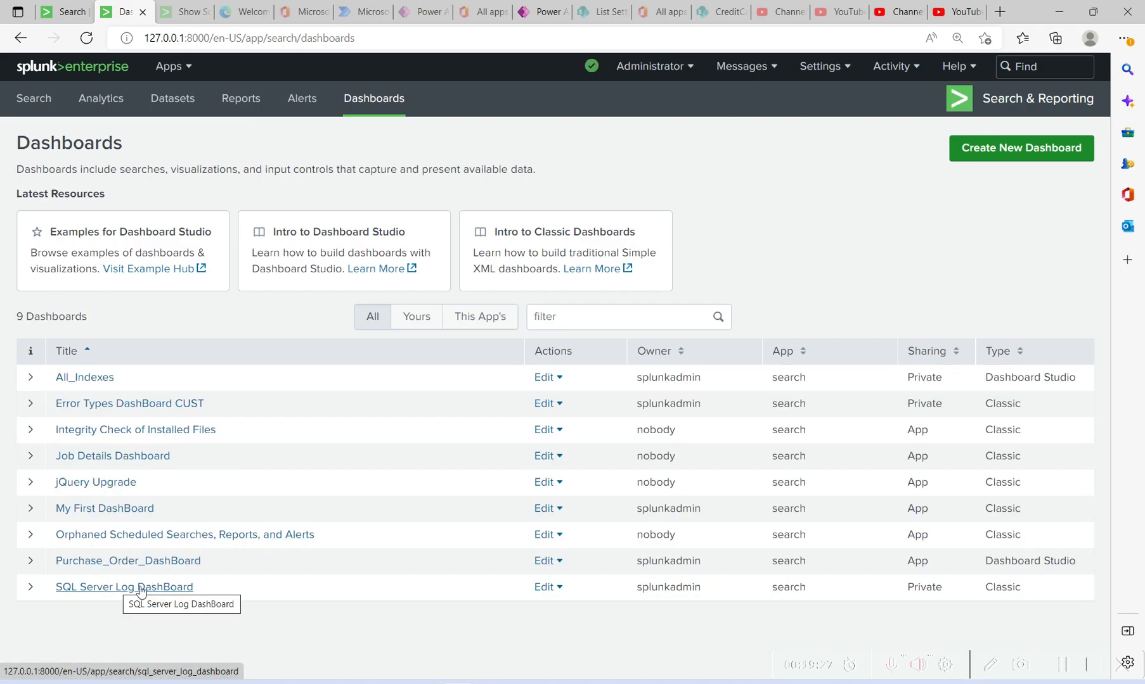
left_click(140, 589)
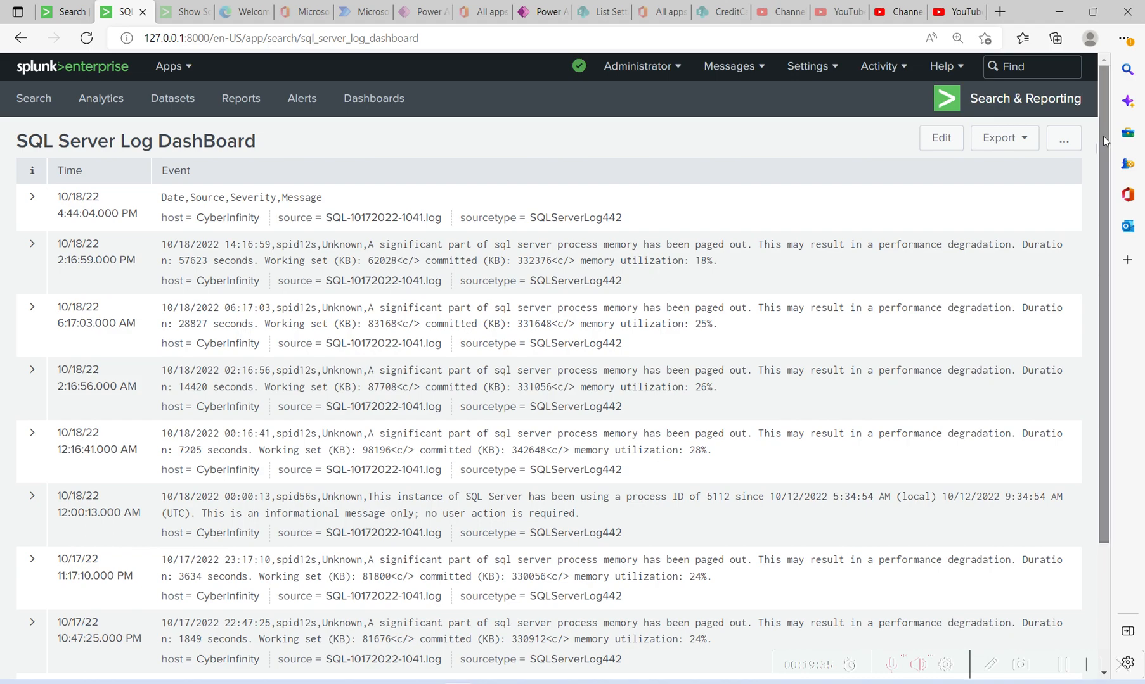
left_click_drag(1103, 136, 1103, 387)
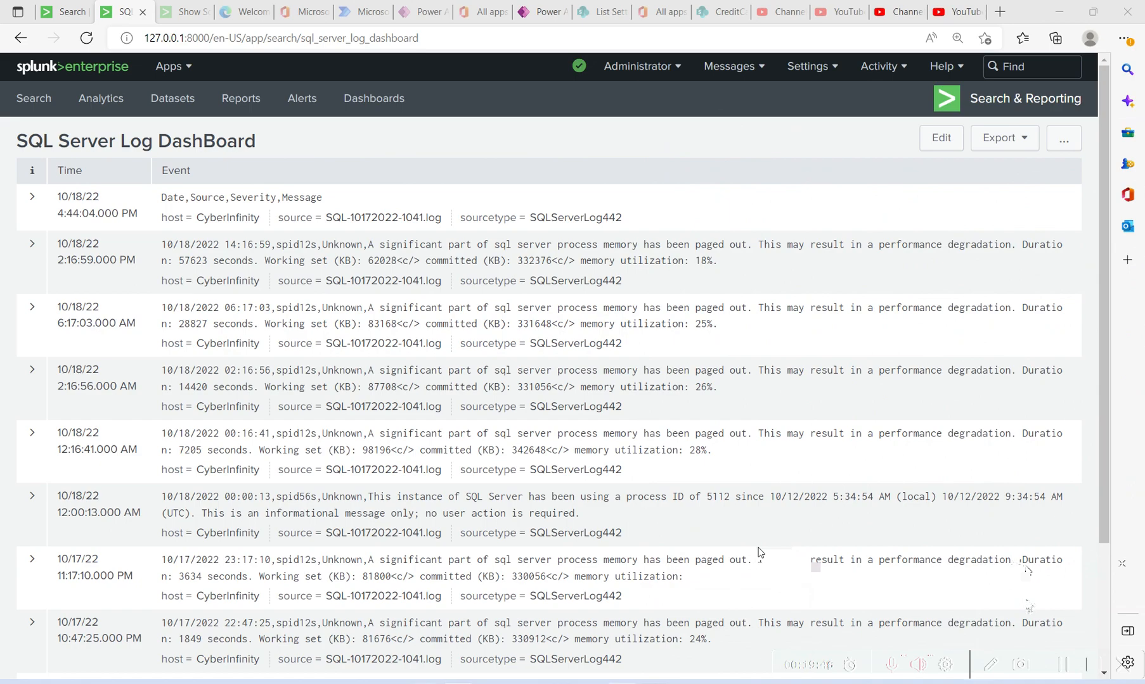
left_click_drag(890, 125, 456, 167)
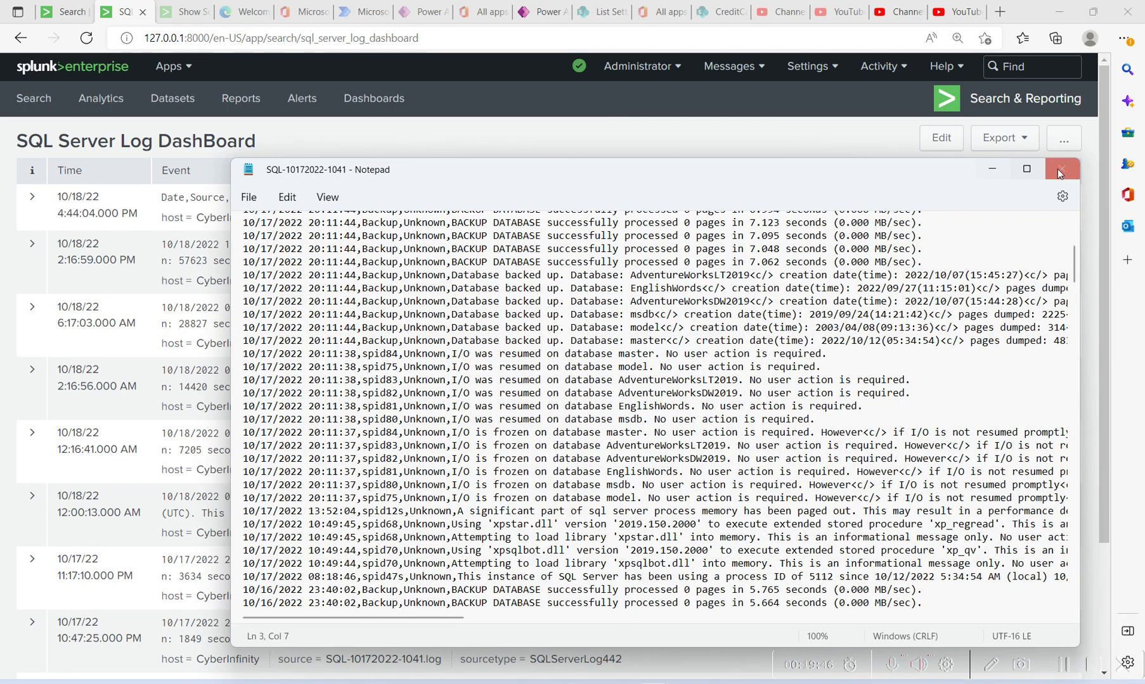
left_click(1059, 170)
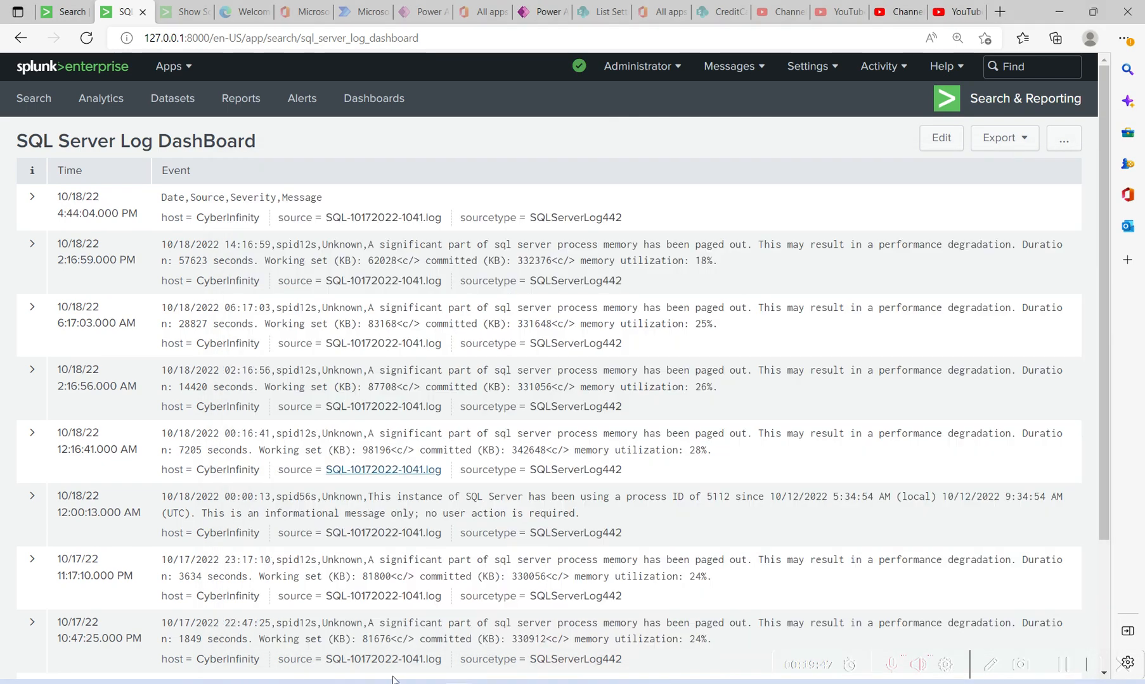
mouse_move(405, 677)
left_click(431, 595)
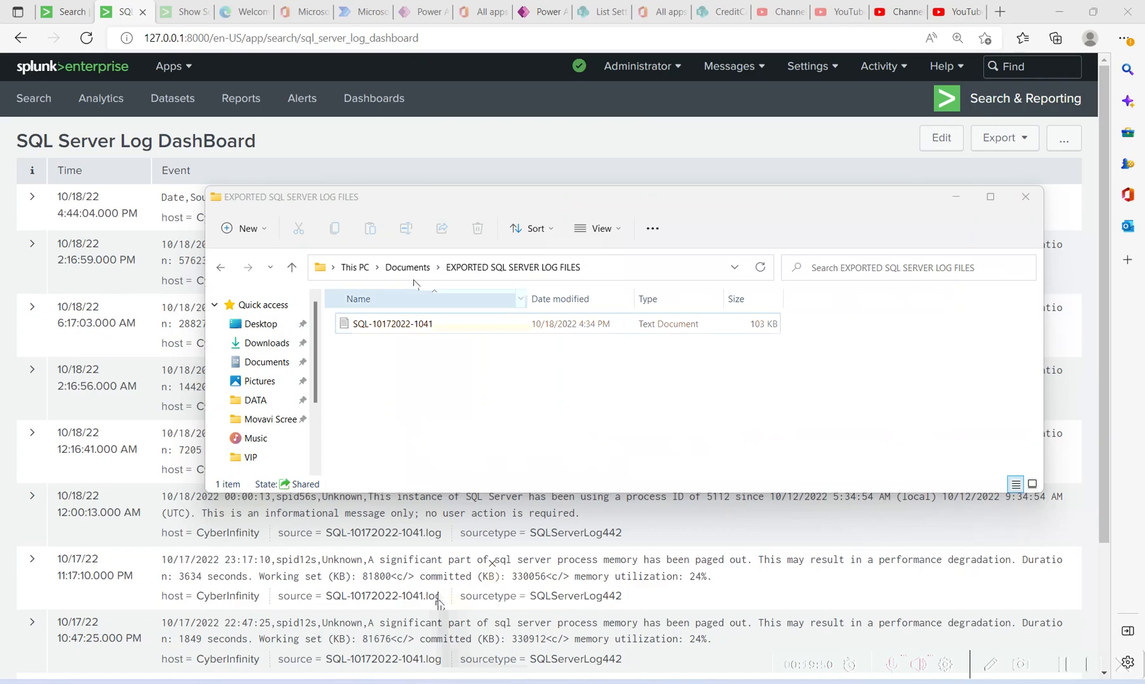
double_click(672, 287)
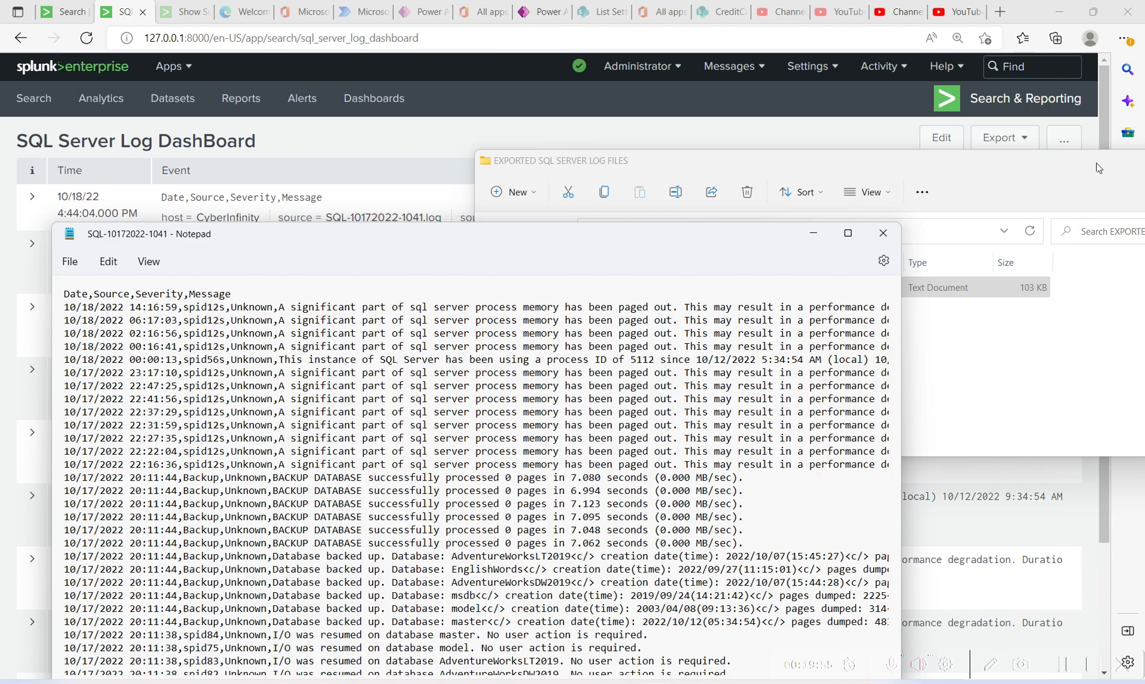
left_click_drag(1096, 164, 736, 192)
left_click(865, 189)
left_click_drag(242, 244, 563, 182)
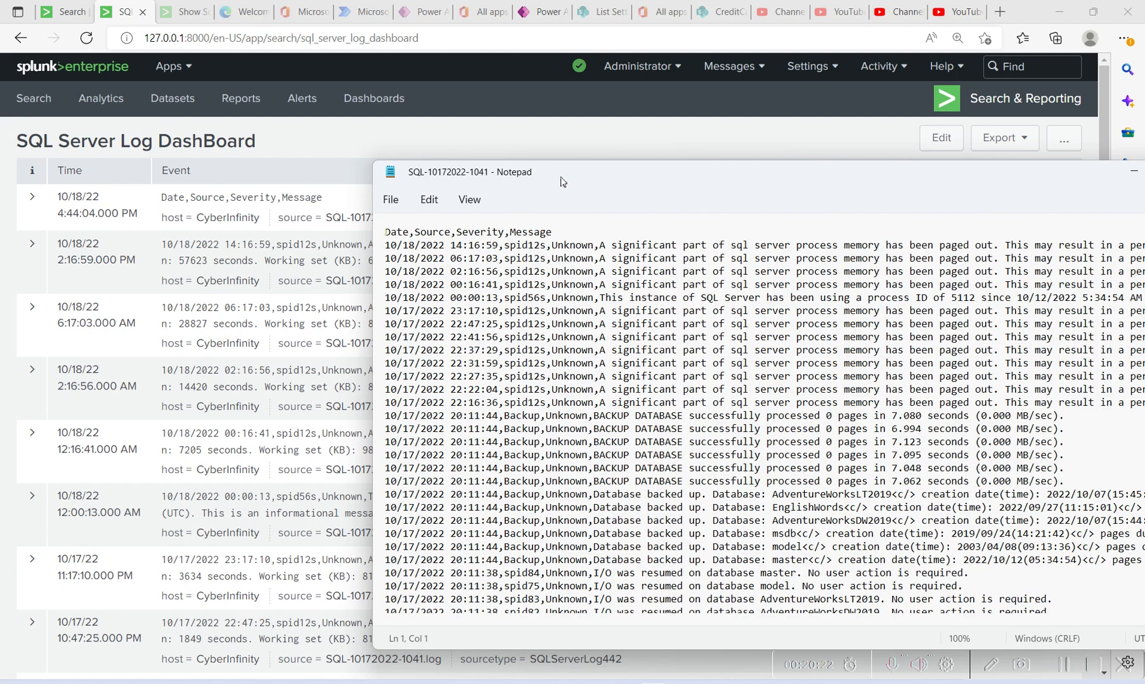
left_click_drag(560, 182, 550, 221)
Compare the entries in the exported log file with the events shown on the SQL Server Log DashBoard.
left_click(458, 310)
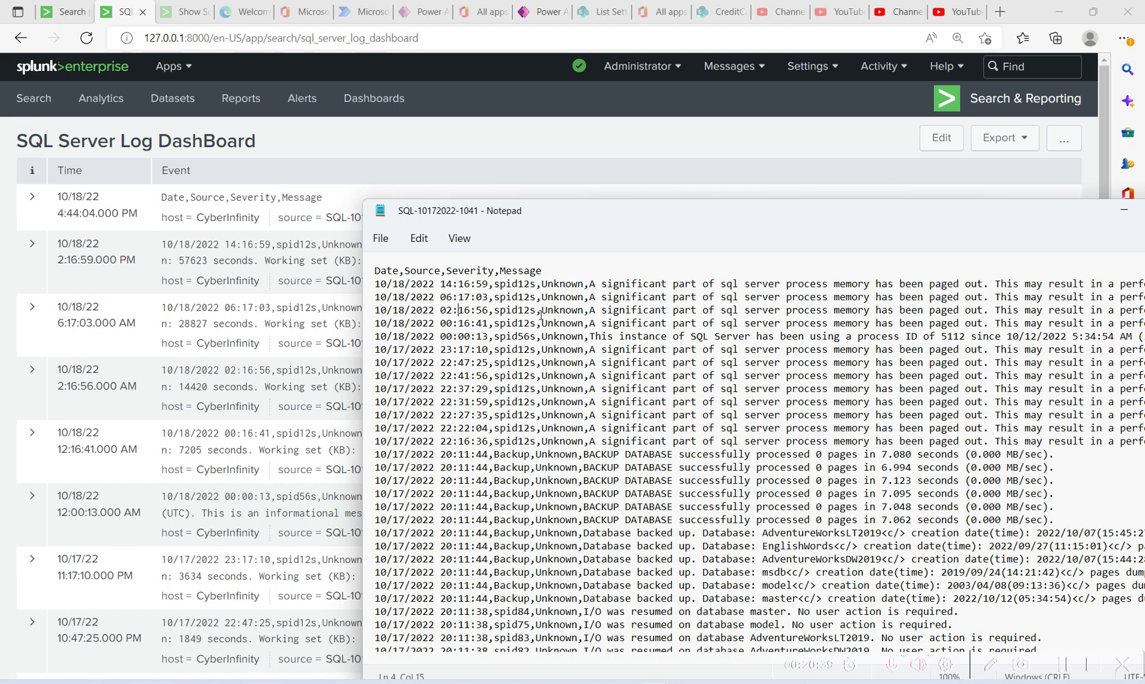
scroll(540, 313, "down", 1)
scroll(539, 294, "down", 1)
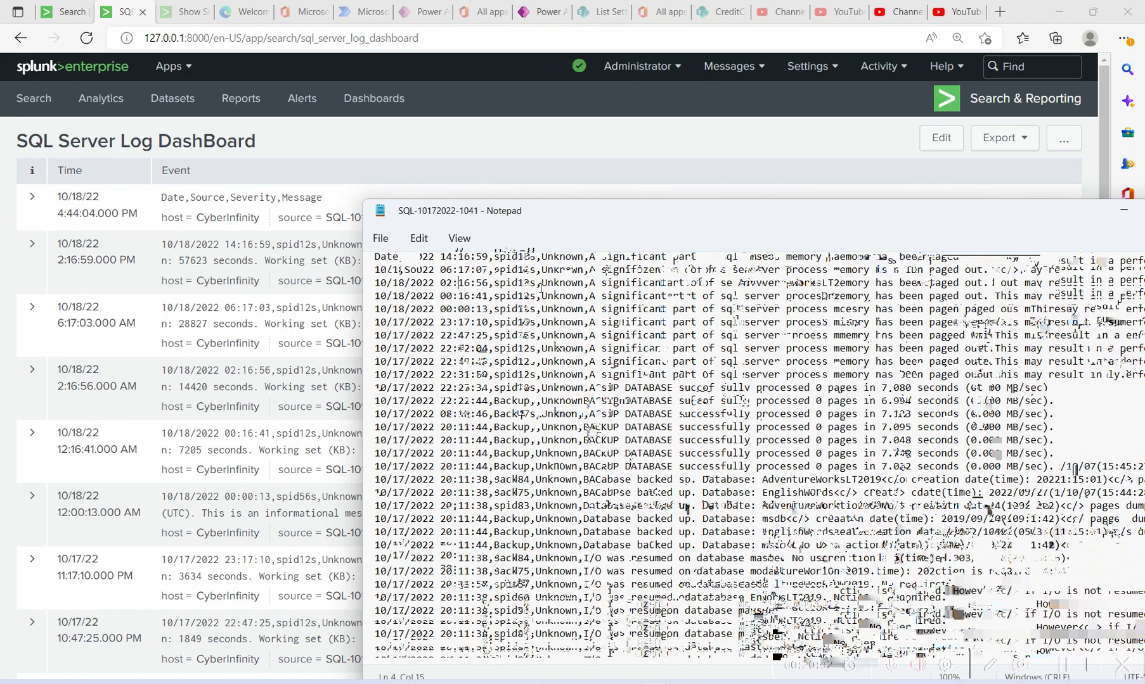
scroll(540, 289, "down", 2)
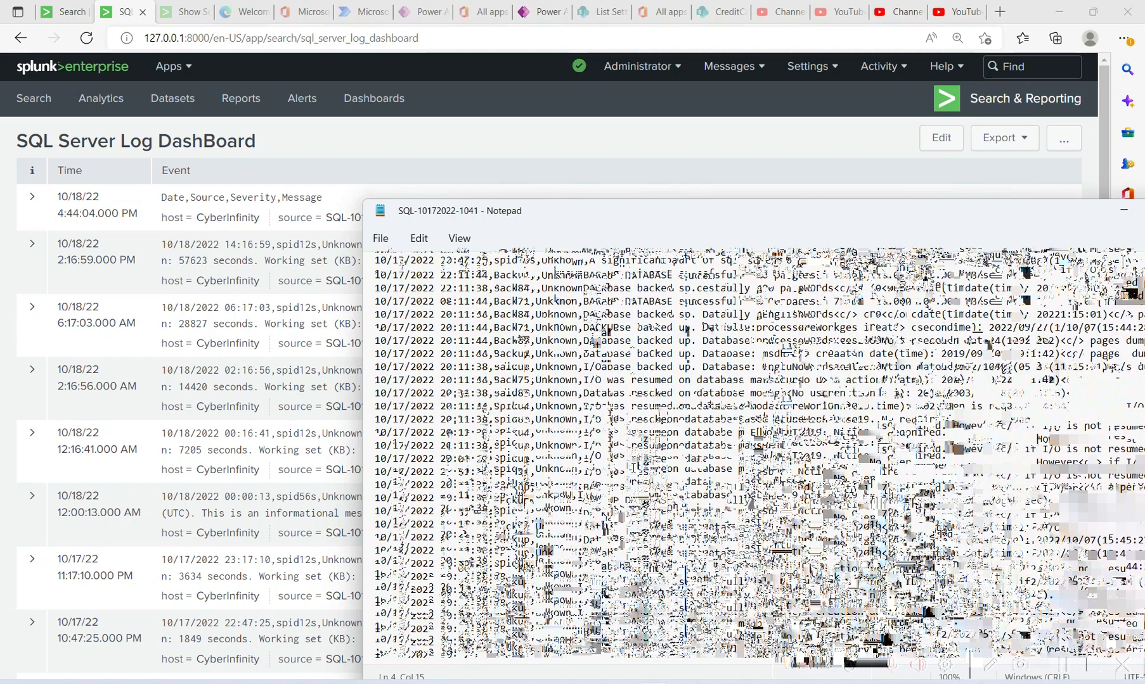
scroll(633, 467, "down", 5)
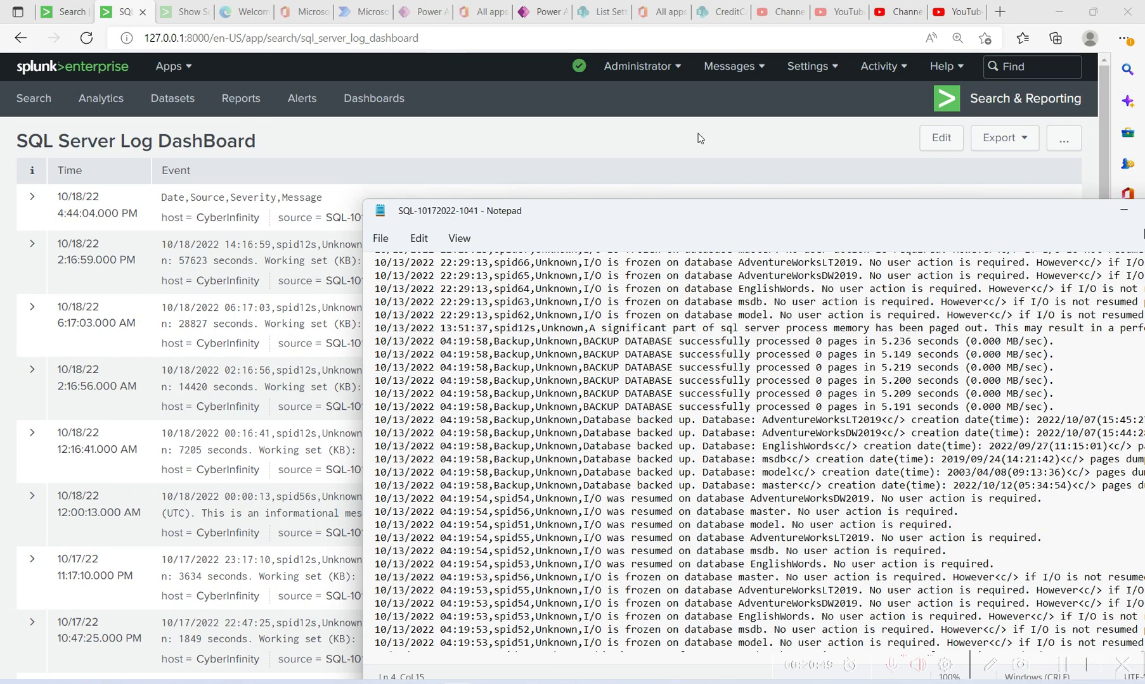
left_click(701, 138)
scroll(700, 139, "down", 2)
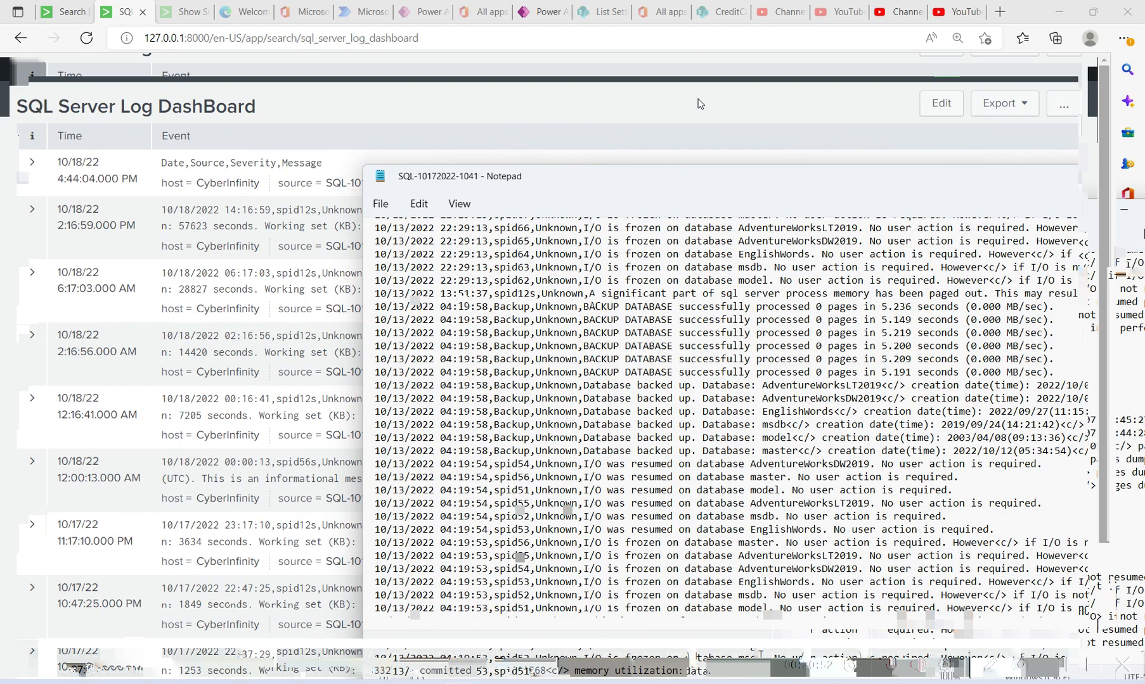
Switch to SQL Server Management Studio and review the SQL Server Logs list that the exported log came from.
left_click(680, 261)
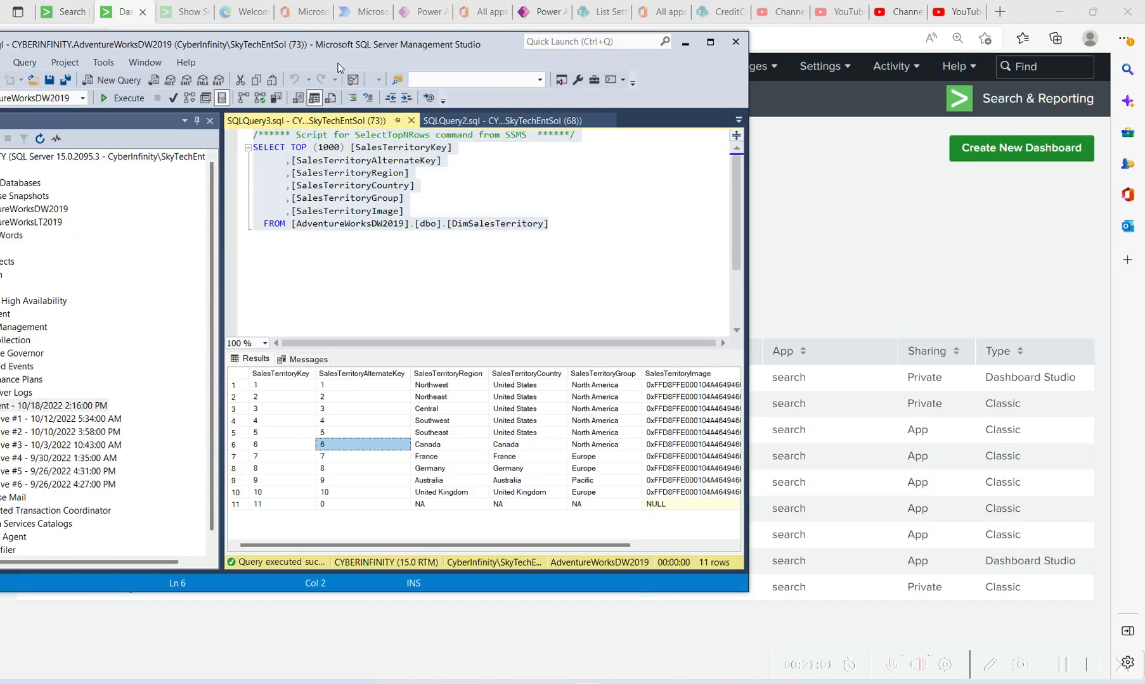
left_click_drag(338, 63, 341, 62)
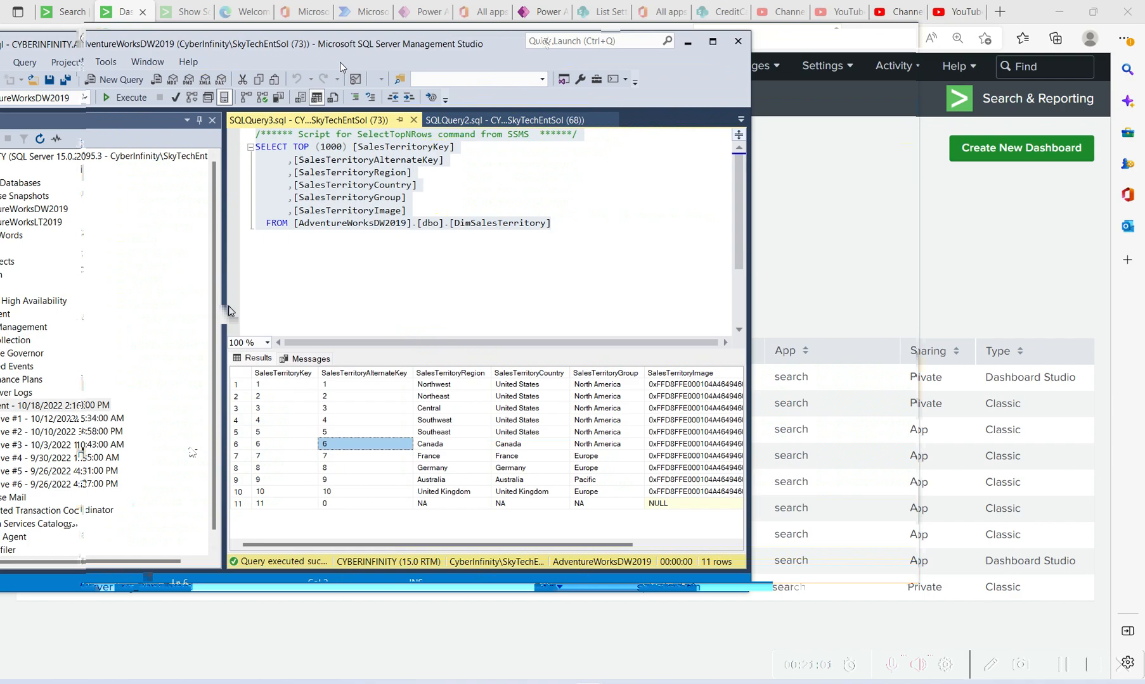
double_click(274, 411)
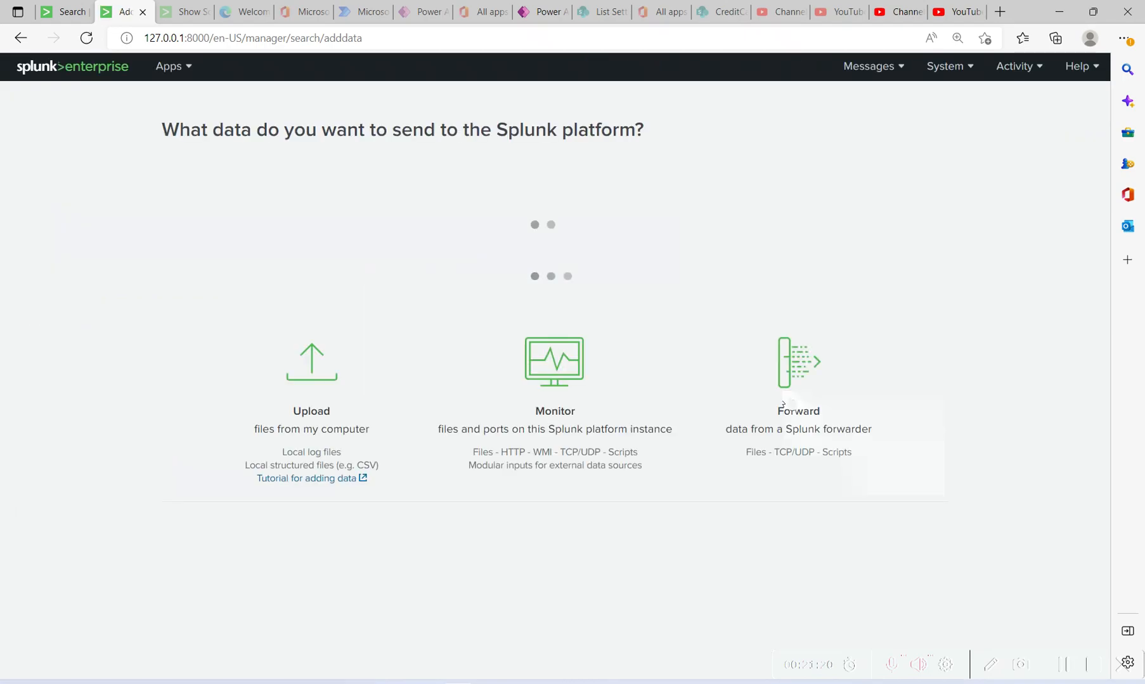
Start another upload from the computer and supply SQL-10172022-1041.log from the EXPORTED SQL SERVER LOG FILES folder as its source.
scroll(404, 412, "down", 1)
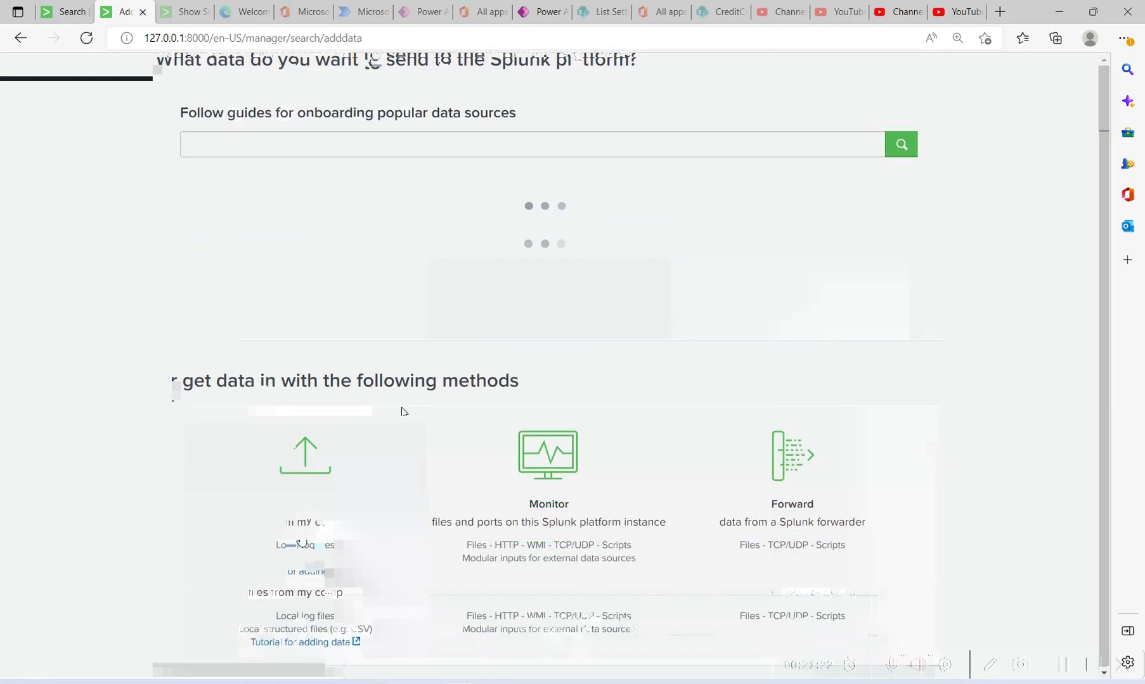
left_click(311, 573)
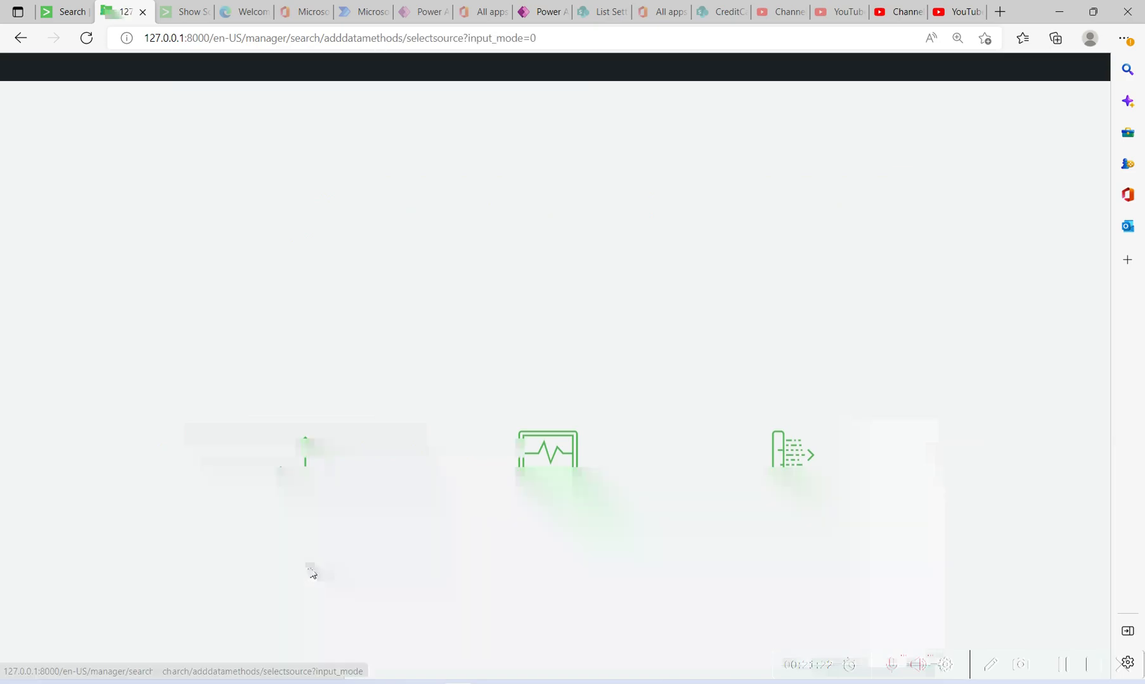
mouse_move(528, 669)
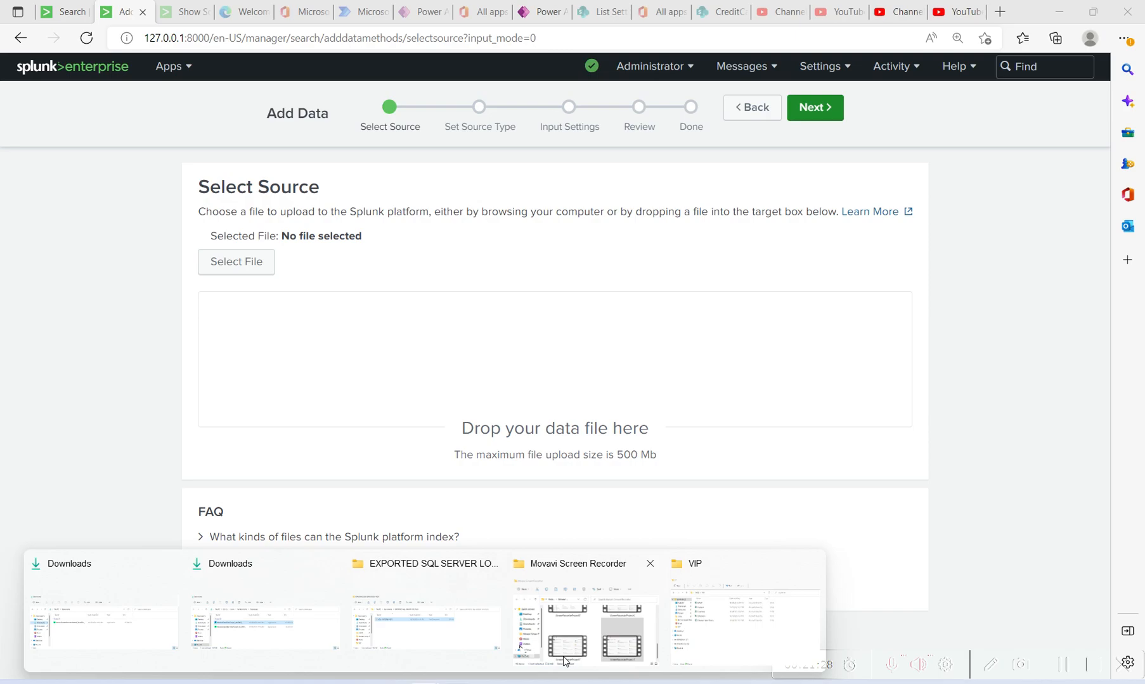
left_click(458, 643)
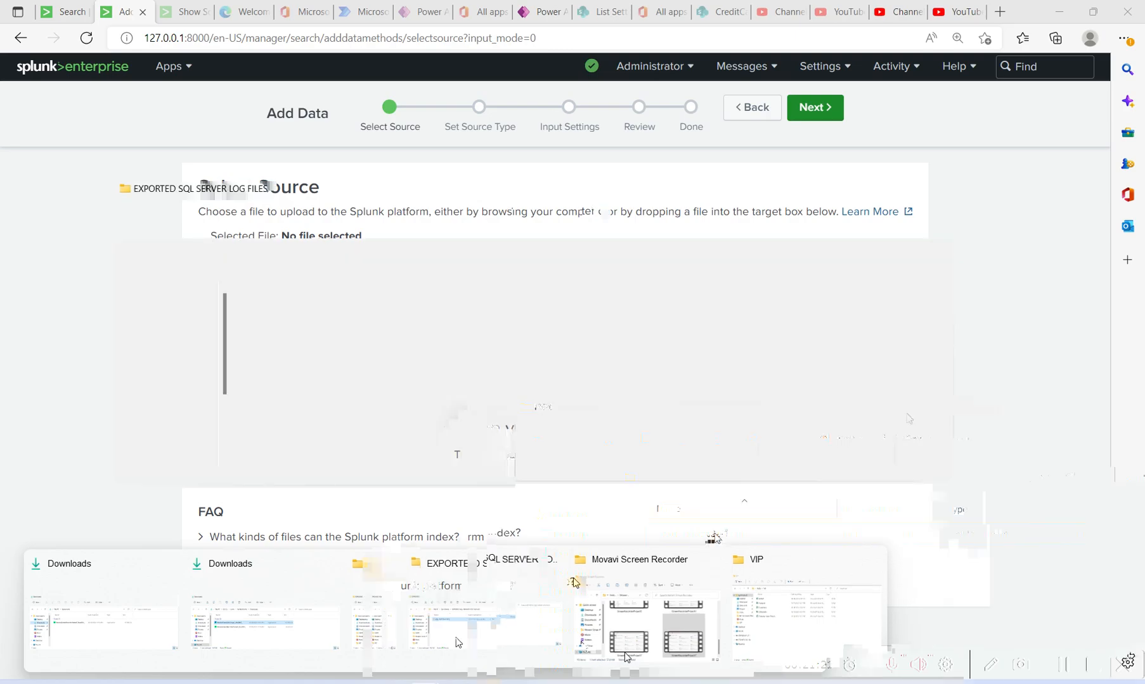
left_click_drag(716, 537, 378, 403)
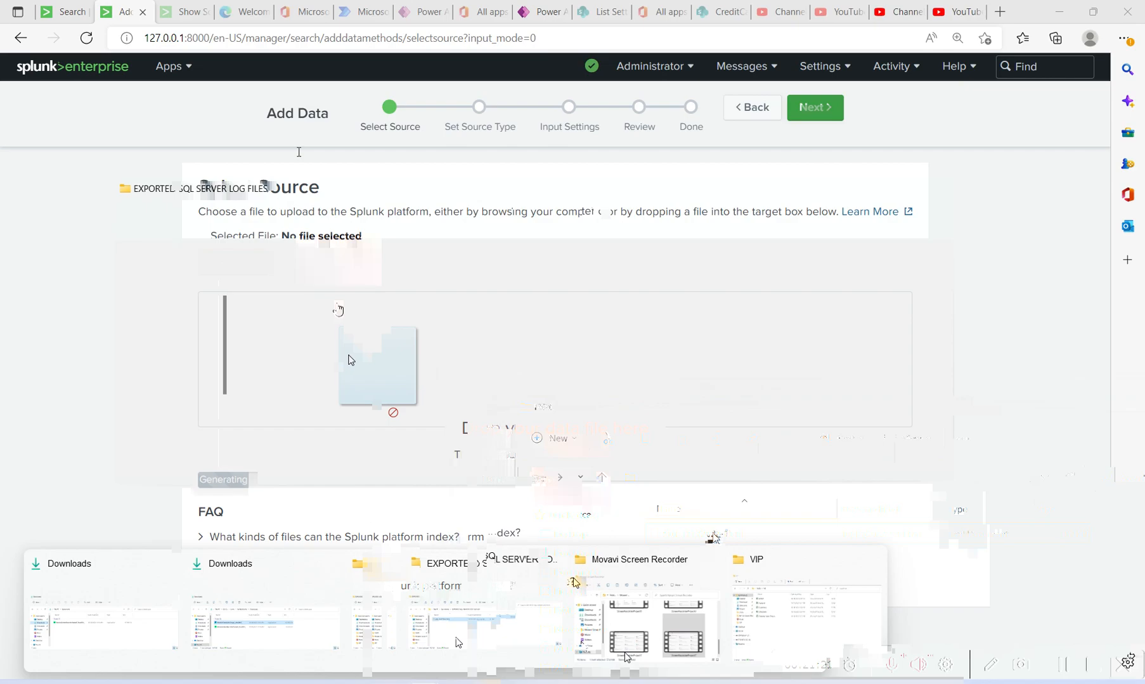
left_click_drag(348, 360, 253, 192)
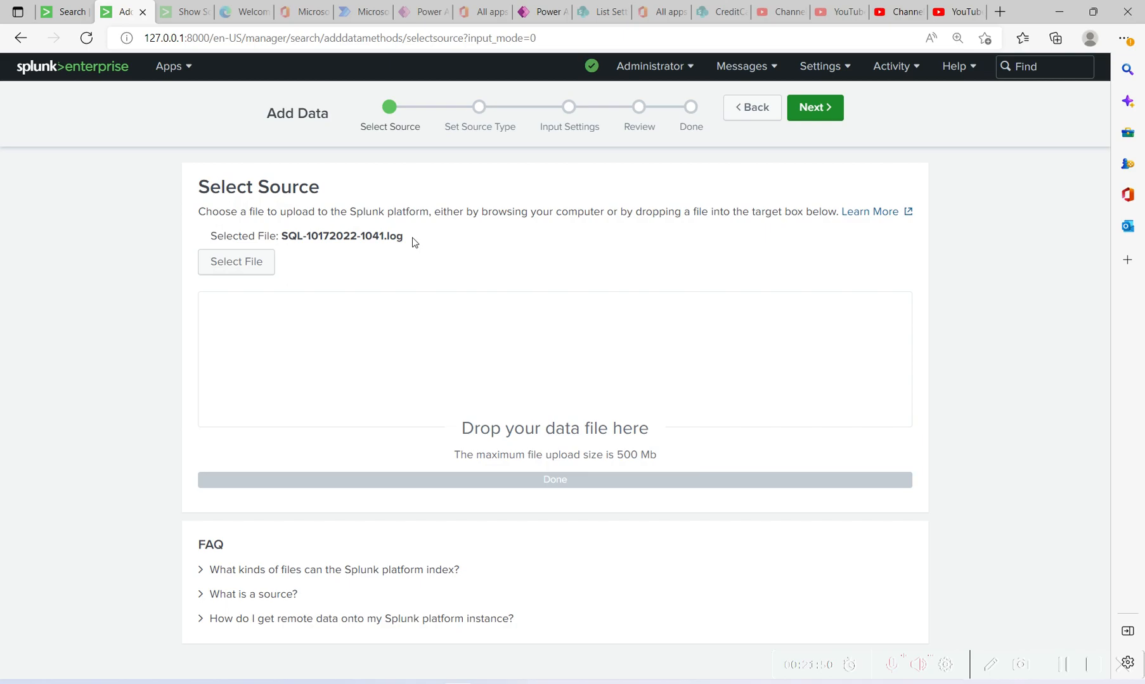
left_click_drag(412, 241, 286, 238)
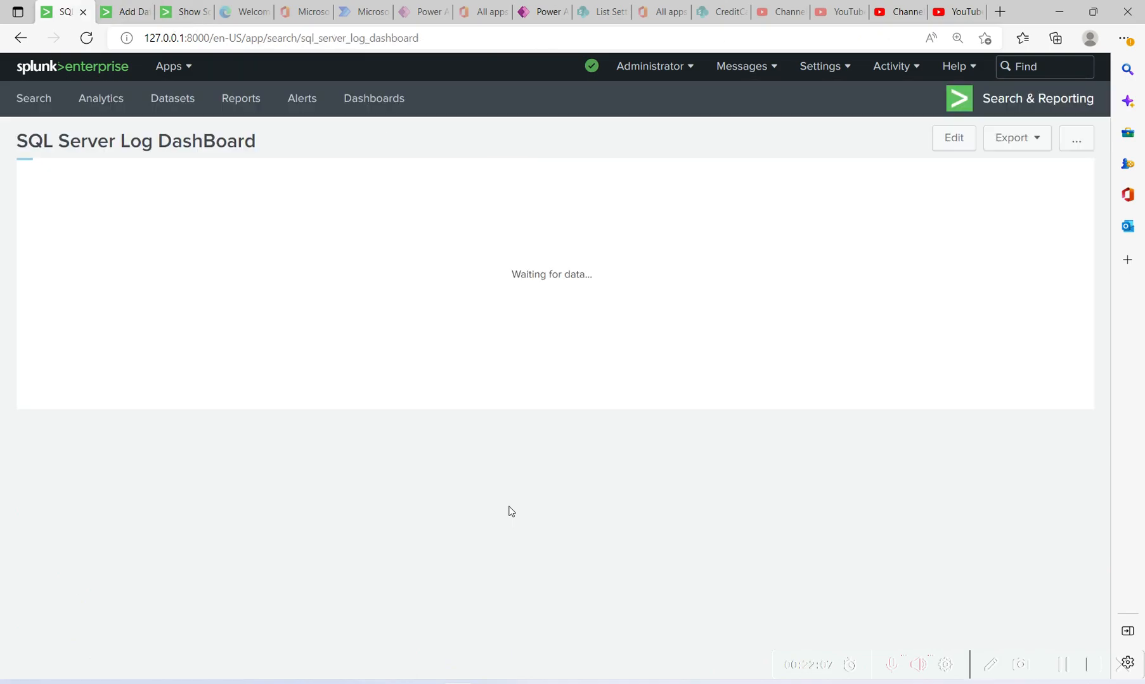
Look through the SQL Server Log DashBoard's events and its additional dashboard actions.
scroll(1106, 230, "down", 1)
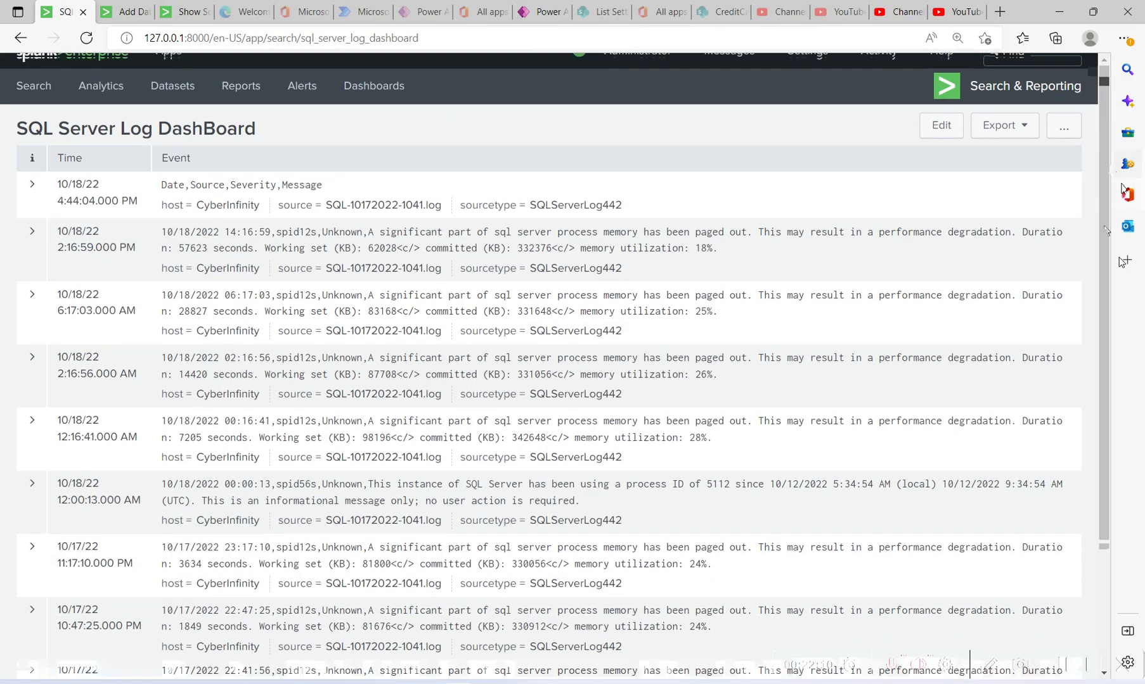
scroll(1068, 150, "up", 1)
left_click(1068, 150)
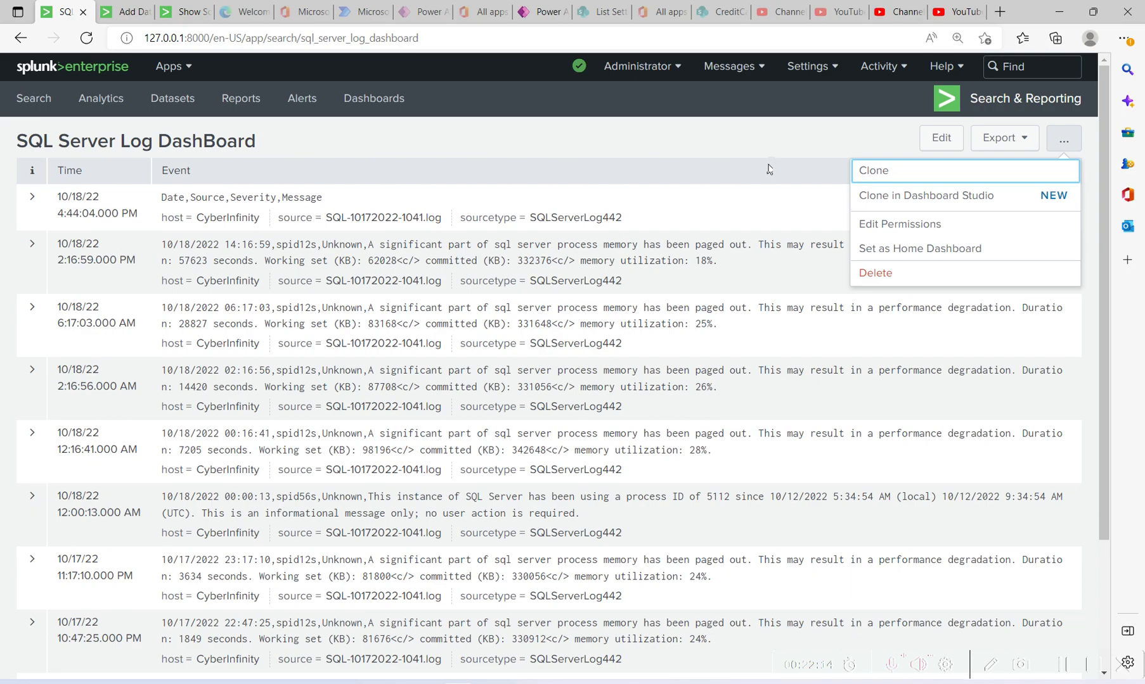
left_click(1004, 260)
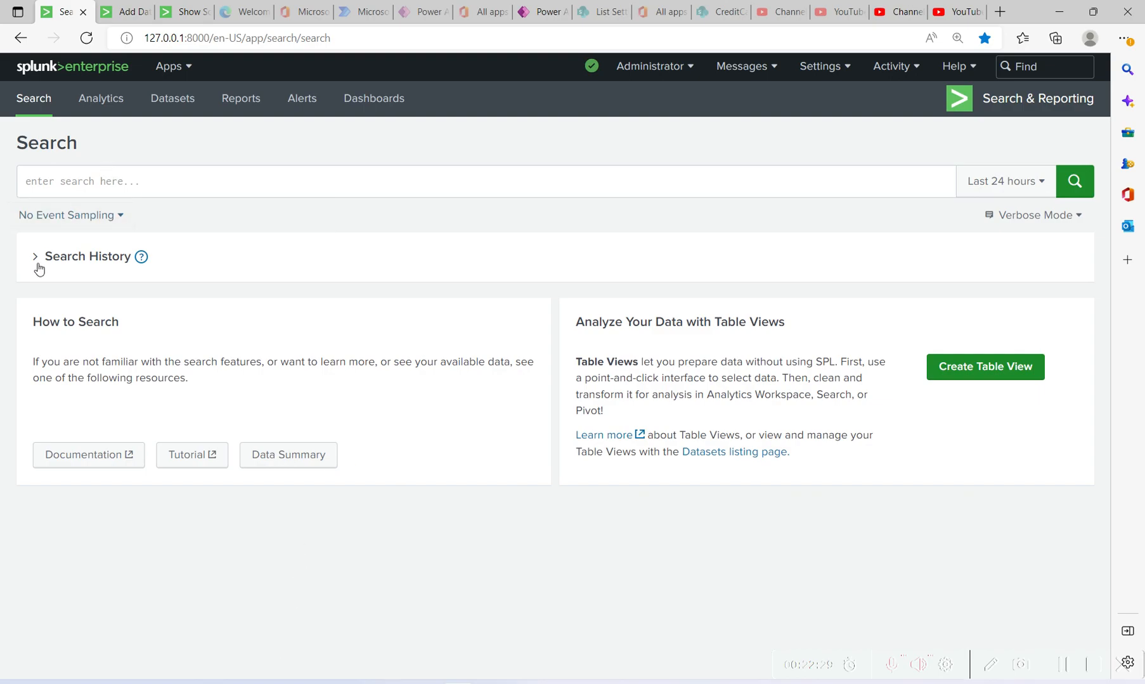
Review the Search page's history section and the dashboards list, and view the SQL Server Log DashBoard again.
left_click(37, 260)
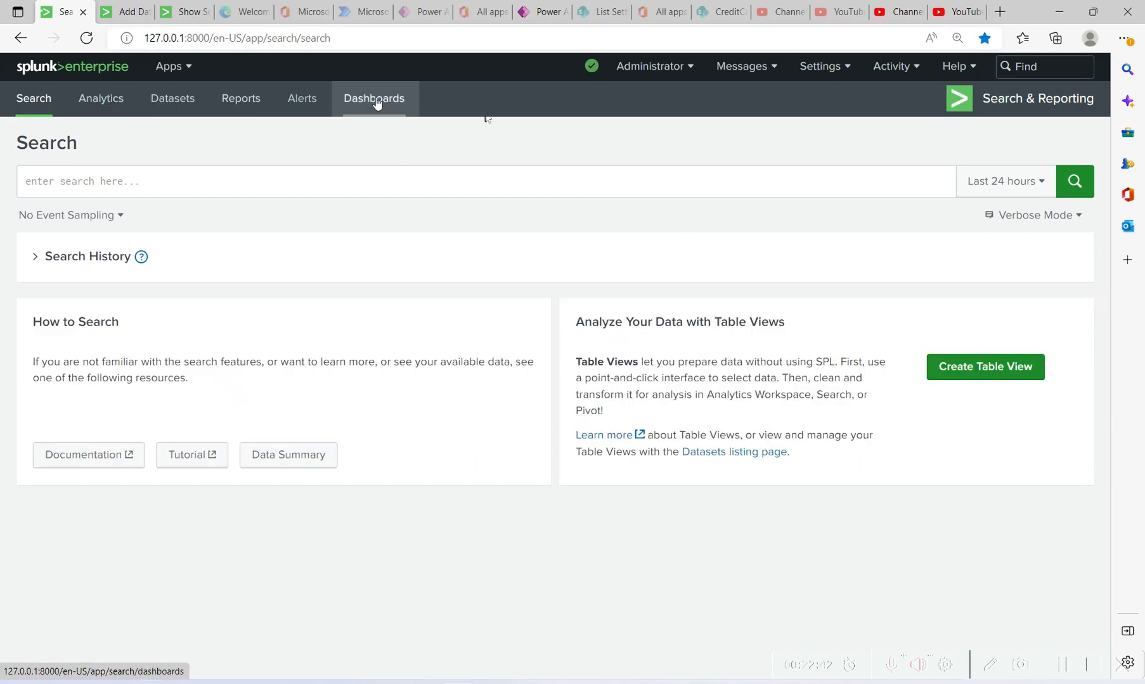
left_click(376, 102)
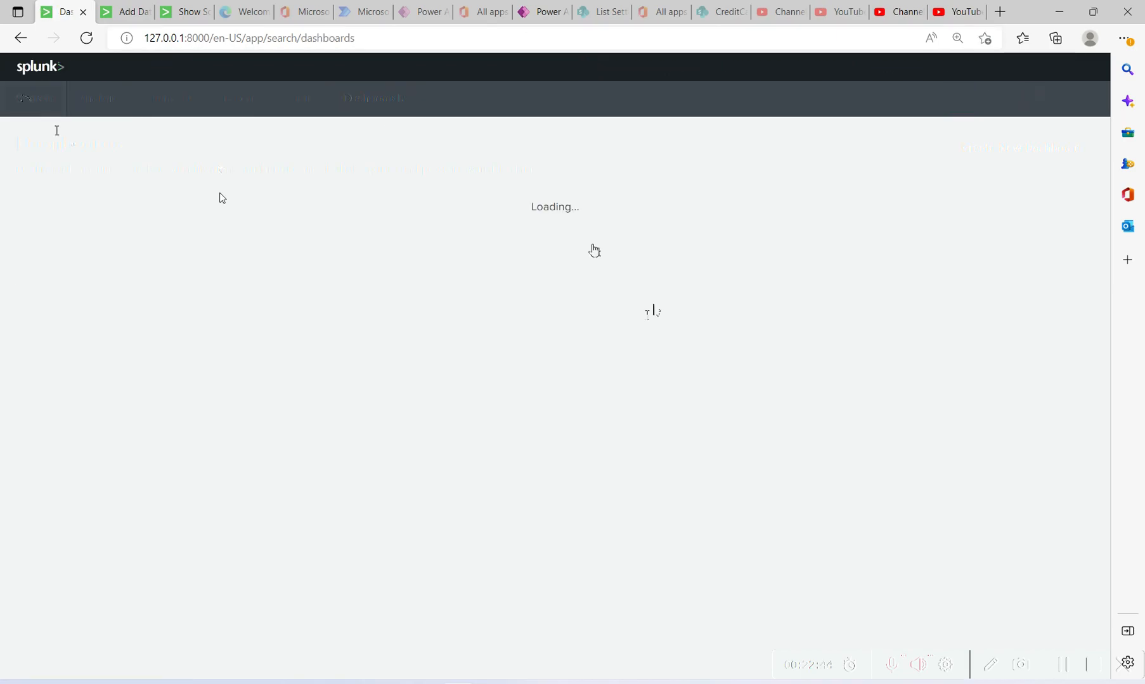
left_click(27, 100)
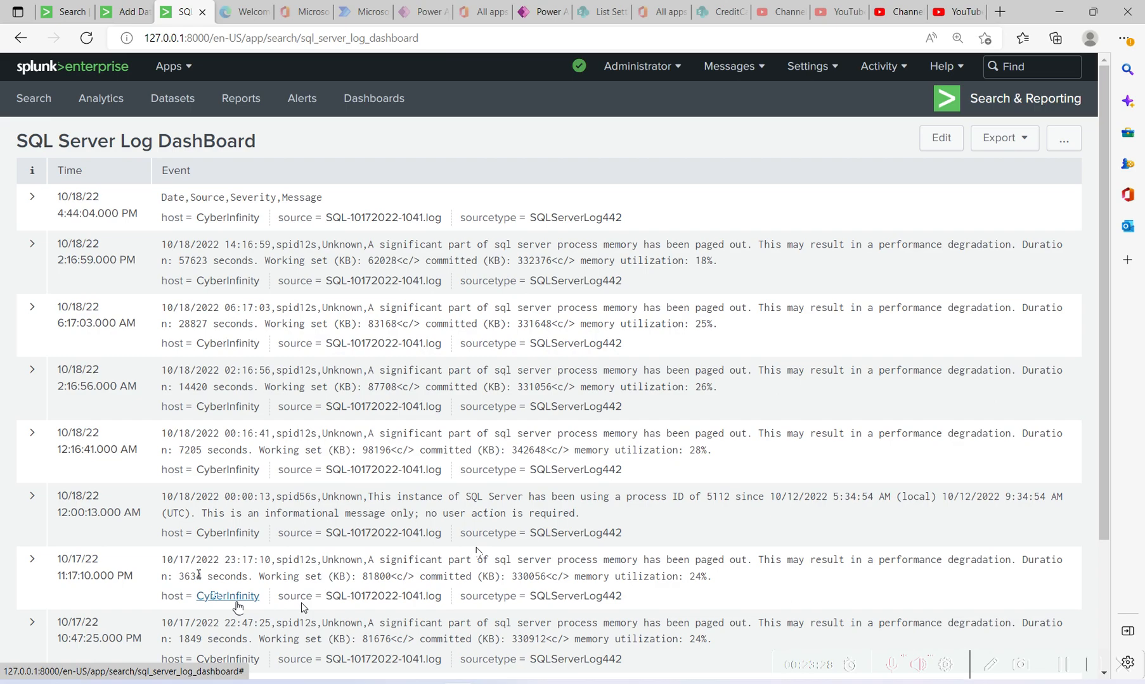
Revisit the Add Data source page, leave it for the Search & Reporting search page, and ready the search field for a query.
left_click(125, 12)
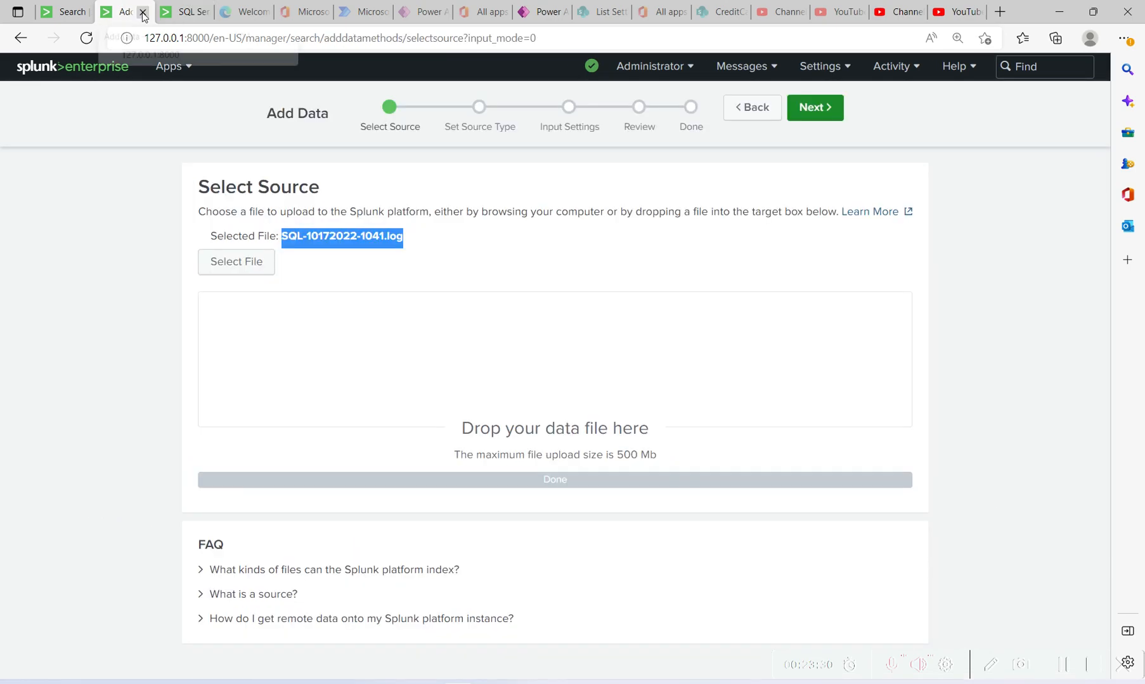
left_click(73, 66)
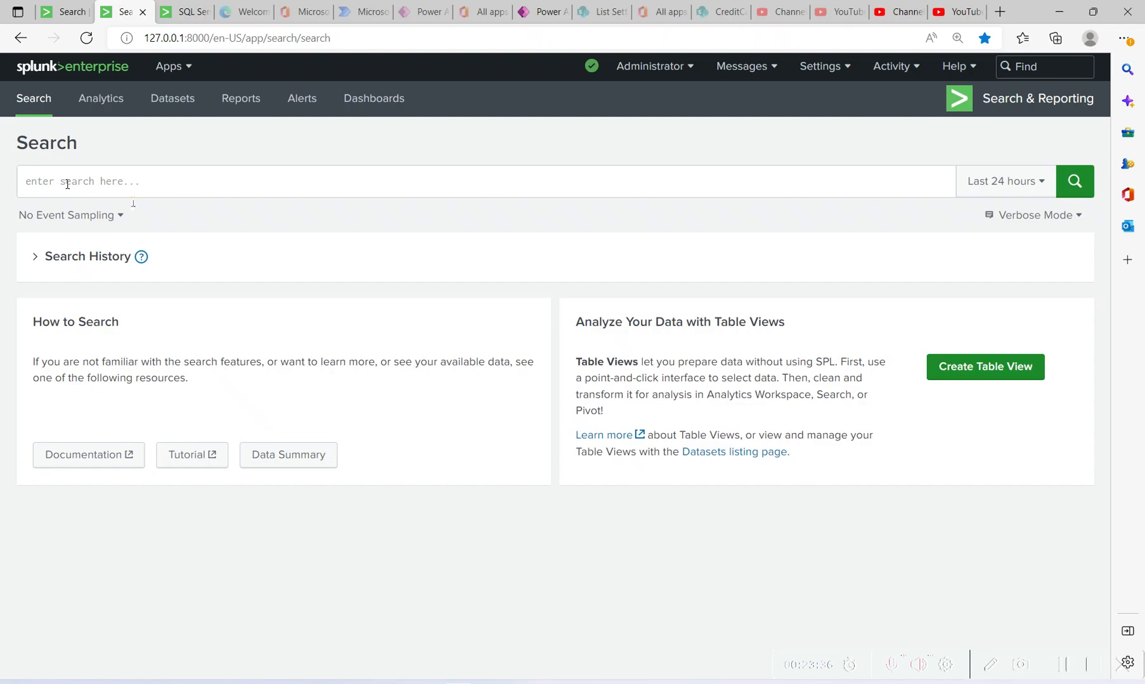
left_click(67, 184)
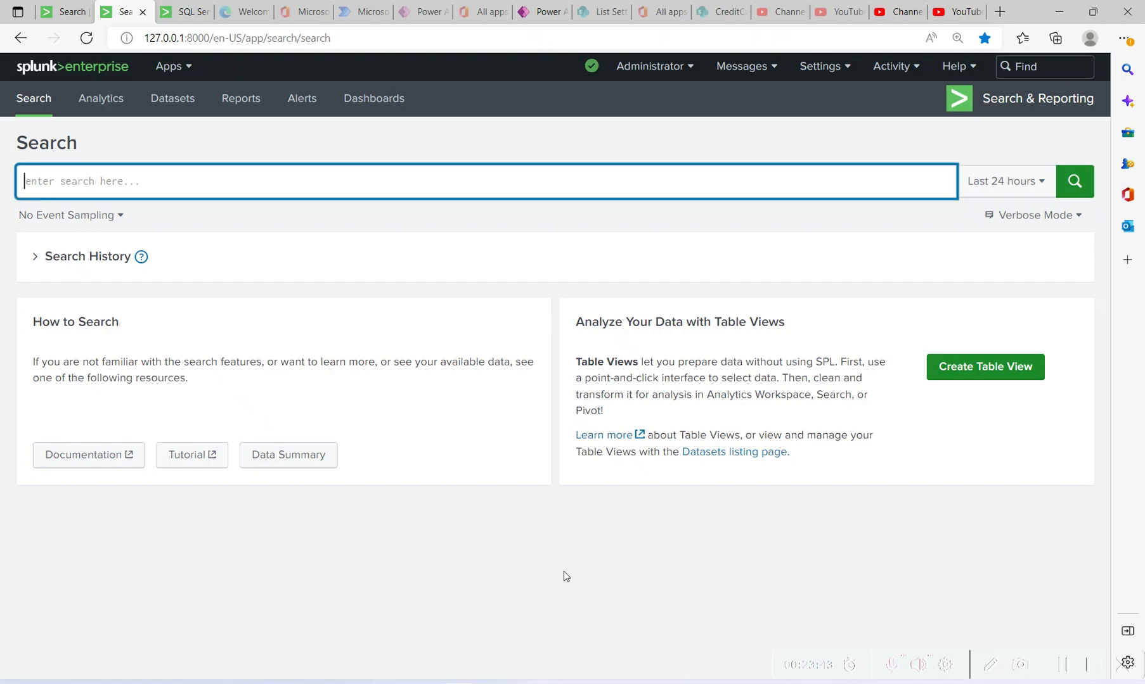